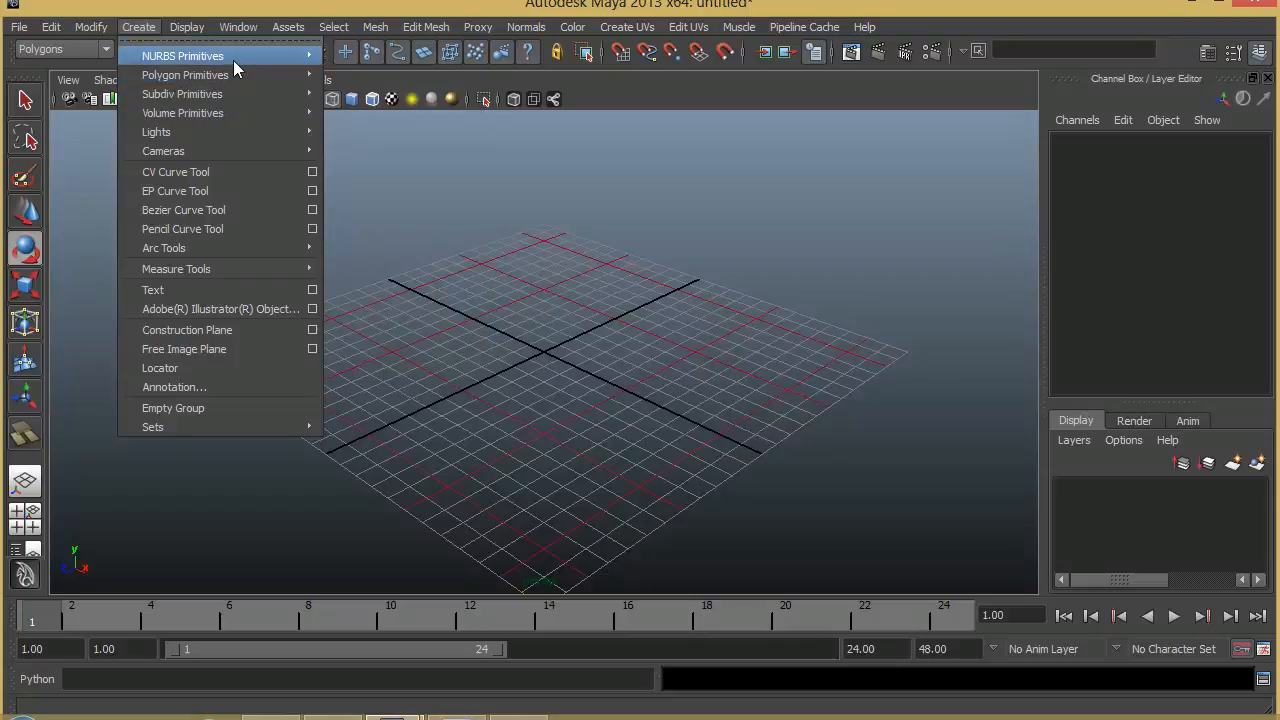
- Detach the polygon primitives list as a floating window beside the grid and turn on Interactive Creation
{"action": "mouse_move", "coordinate": [238, 55]}
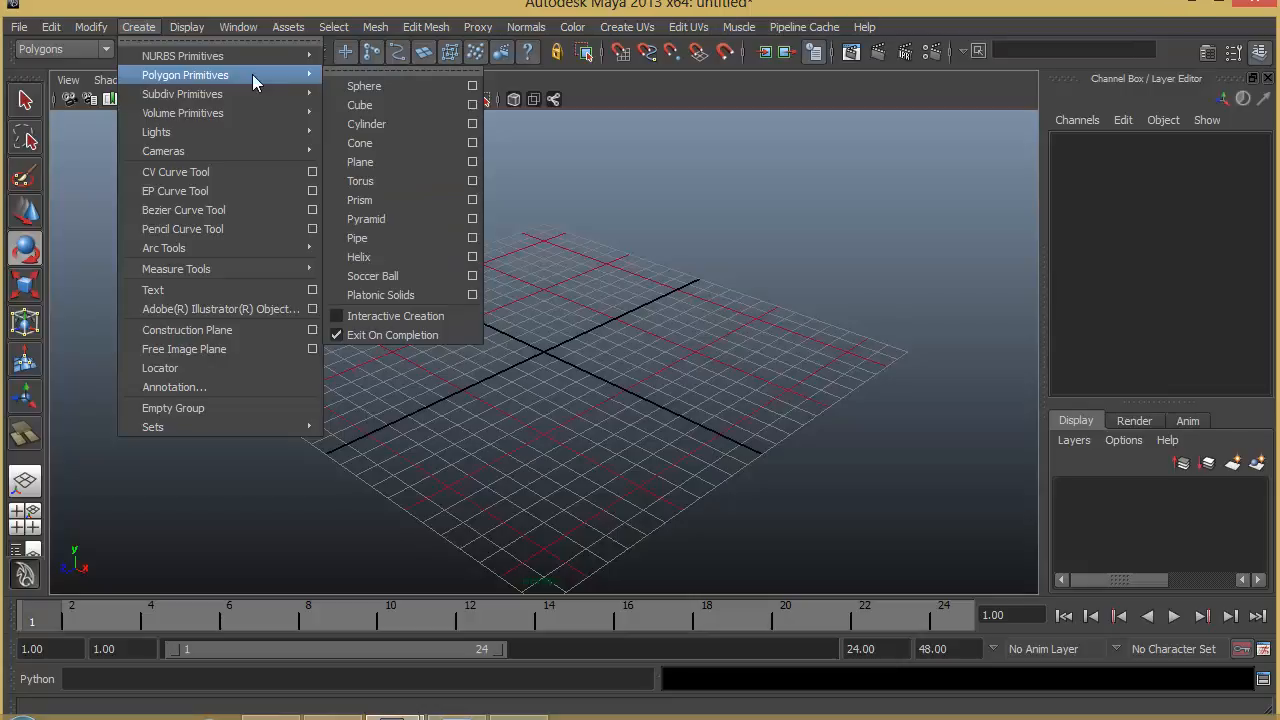
{"action": "left_click", "coordinate": [378, 68]}
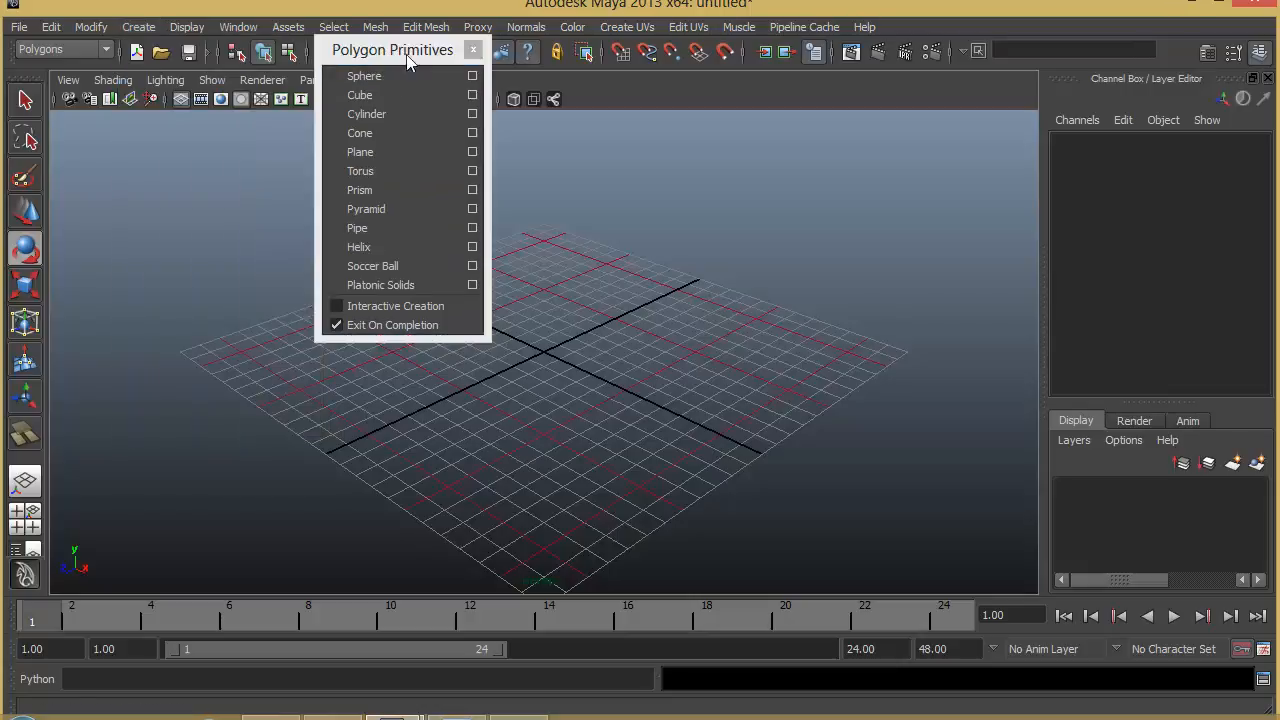
{"action": "left_click_drag", "start_coordinate": [407, 56], "coordinate": [998, 130]}
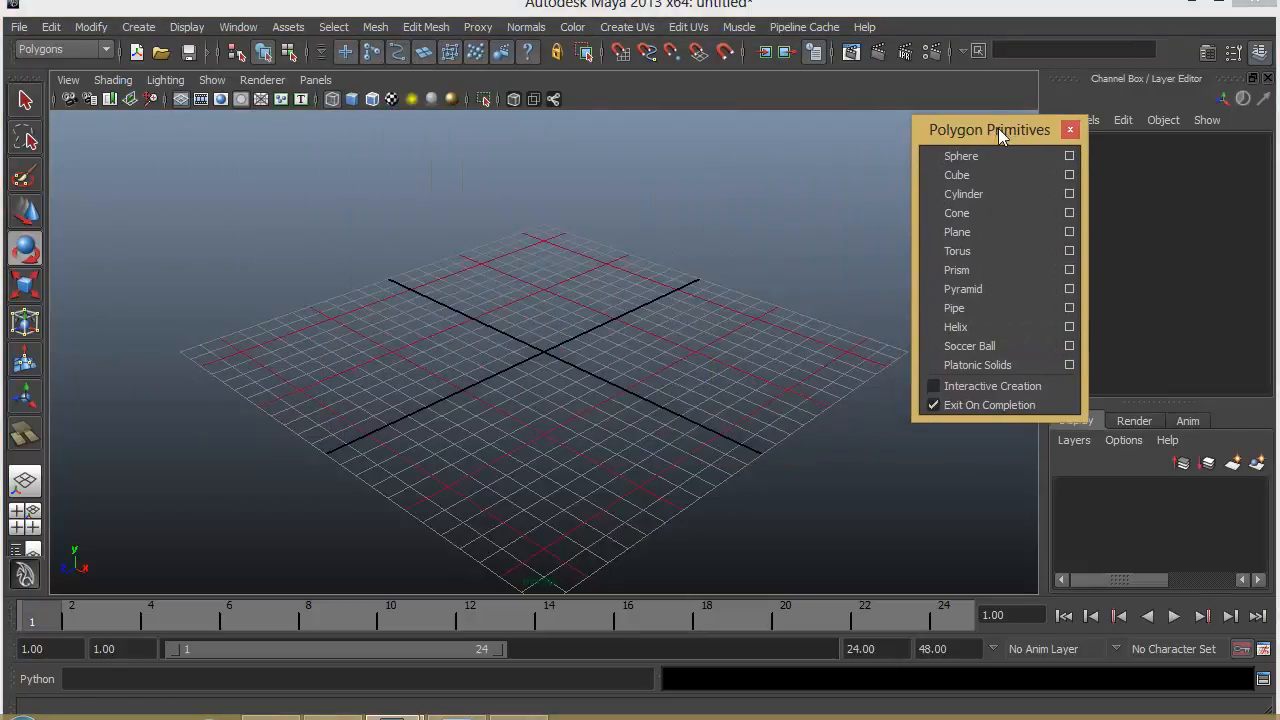
{"action": "left_click", "coordinate": [946, 390]}
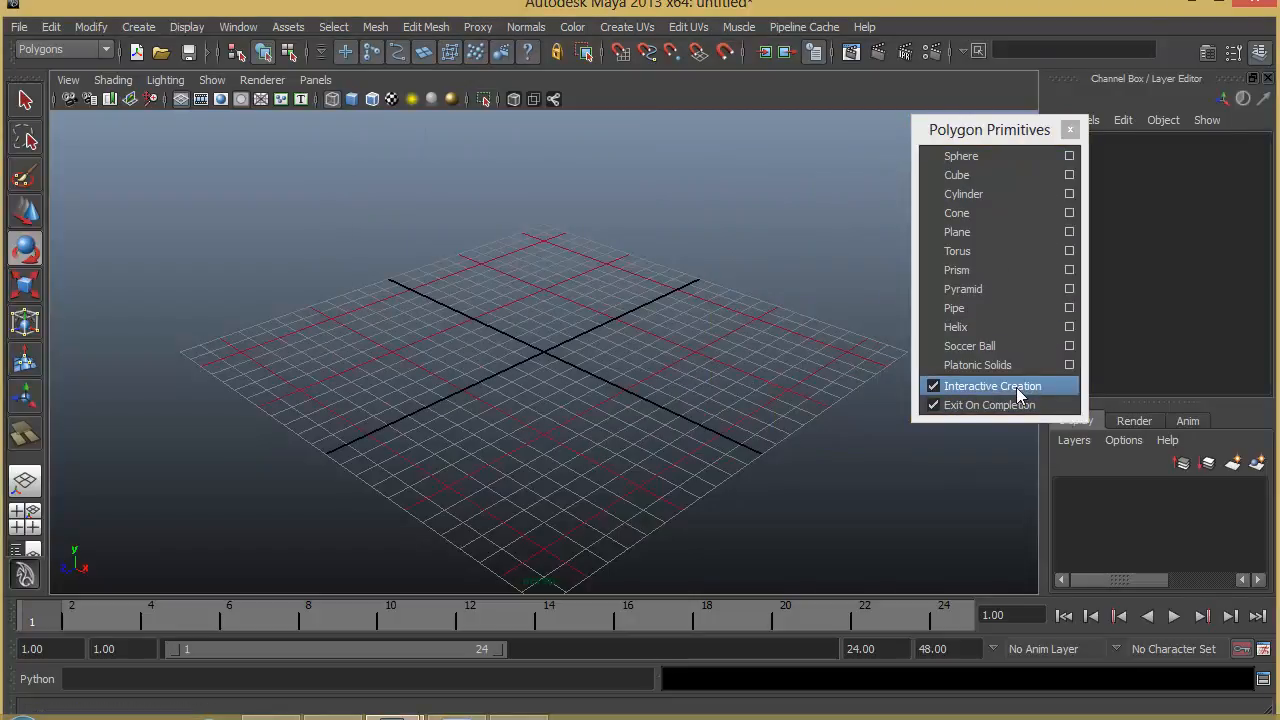
- Interactively draw a polygon sphere centred near X -7.2, Z 7.5 and a polygon cube about 6.8 wide, 4.3 high and 6.8 deep
{"action": "left_click", "coordinate": [991, 157]}
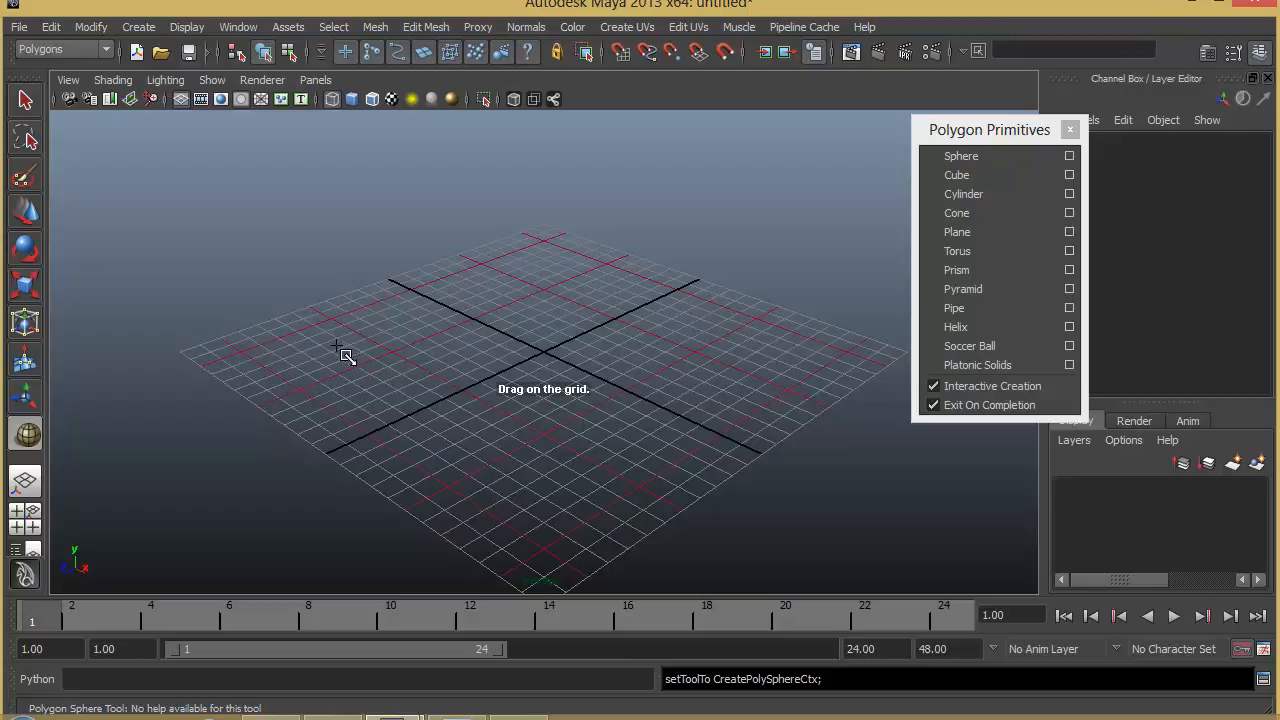
{"action": "left_click_drag", "start_coordinate": [322, 357], "coordinate": [397, 375]}
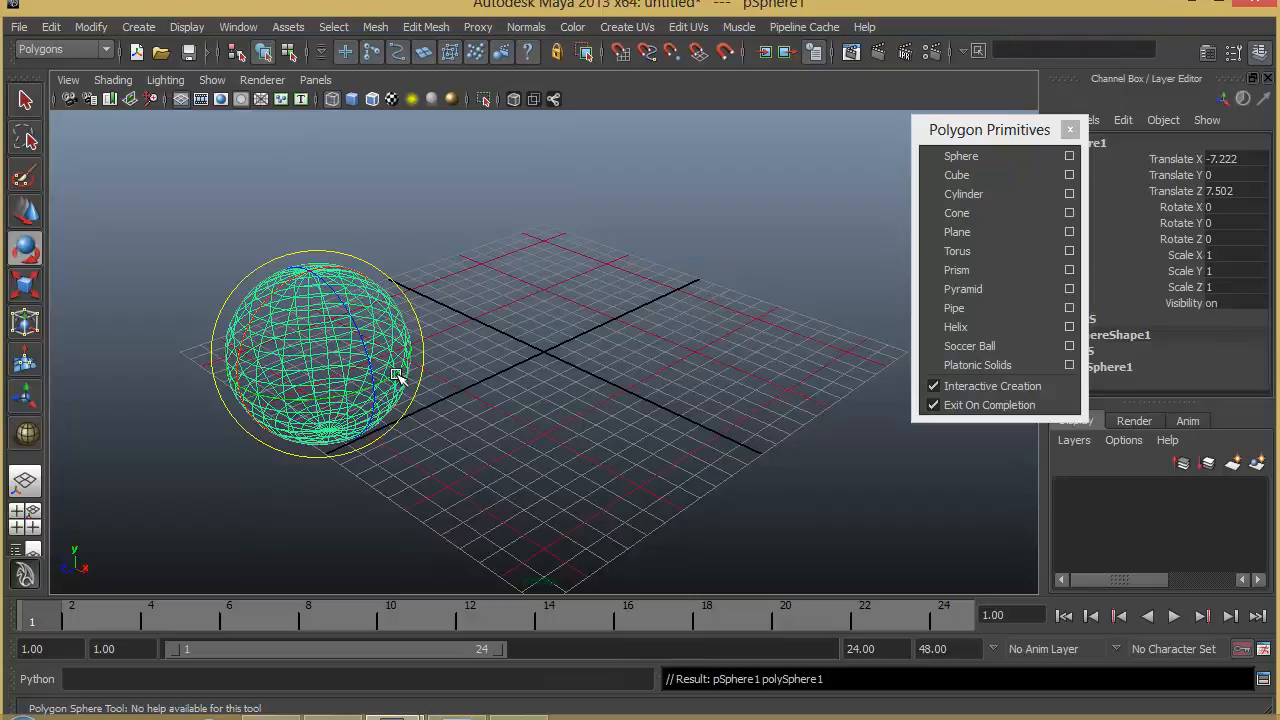
{"action": "left_click", "coordinate": [990, 174]}
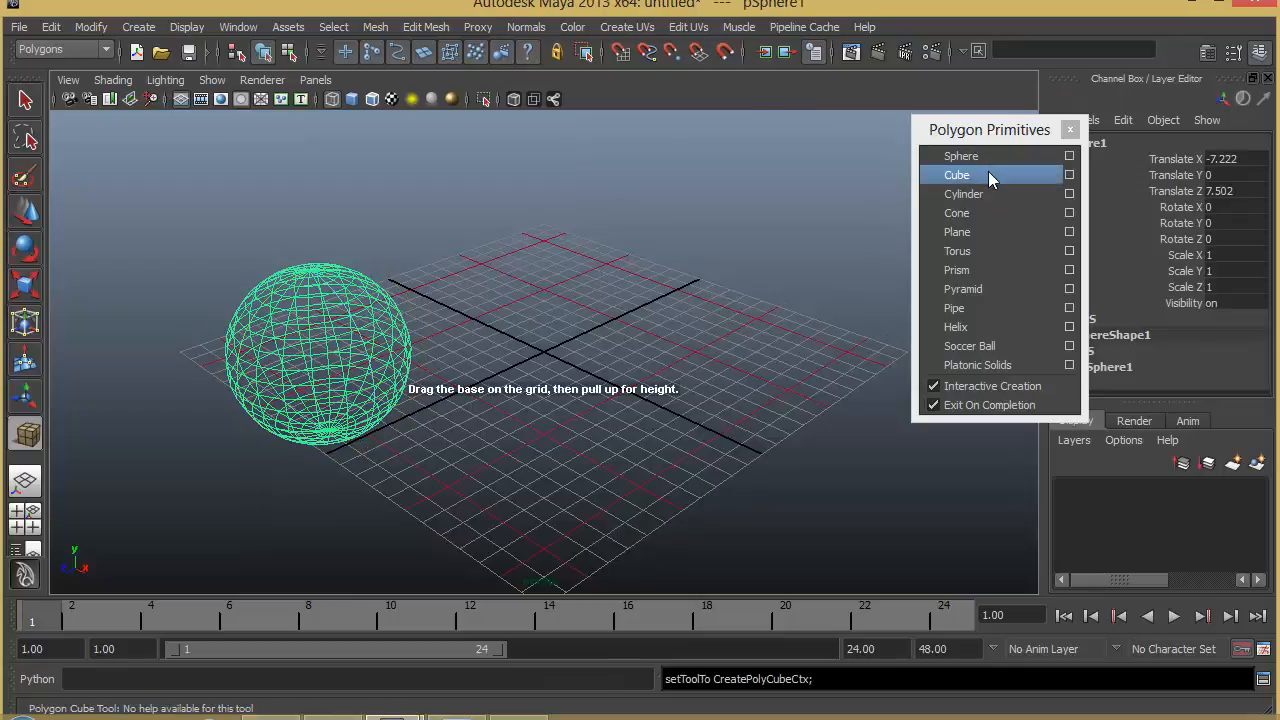
{"action": "left_click_drag", "start_coordinate": [590, 336], "coordinate": [794, 321]}
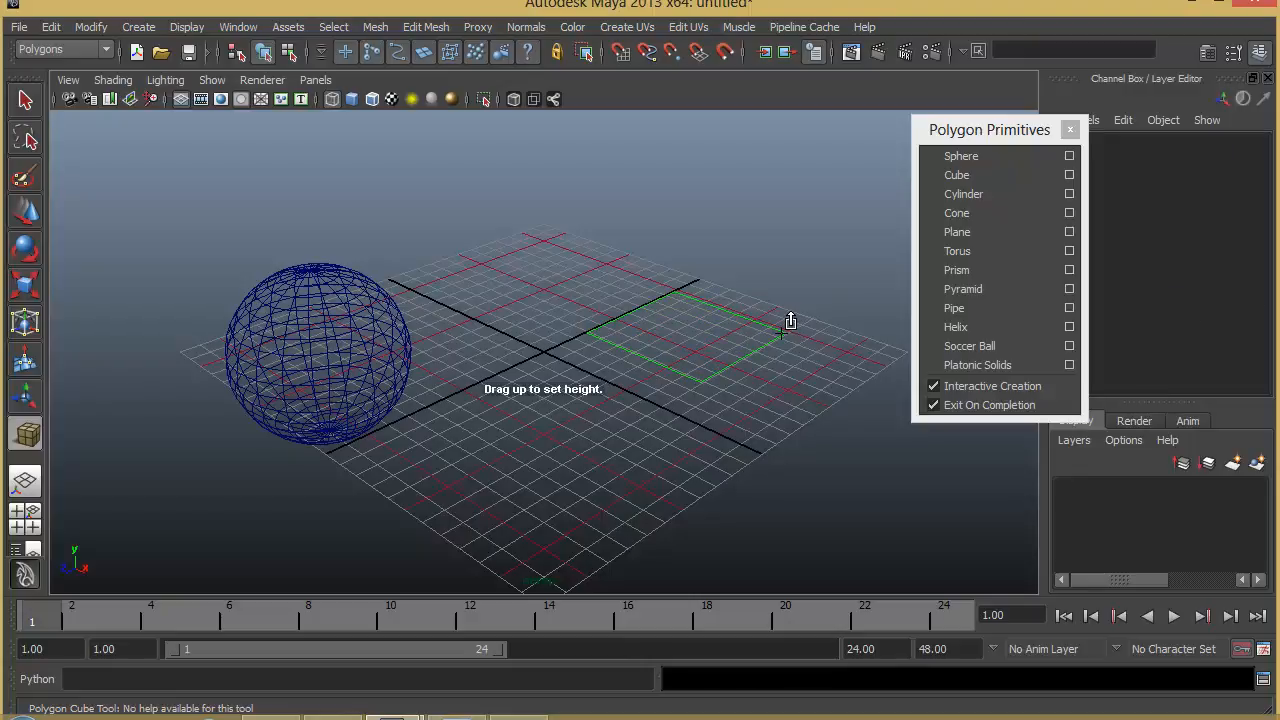
{"action": "left_click_drag", "start_coordinate": [790, 320], "coordinate": [785, 255]}
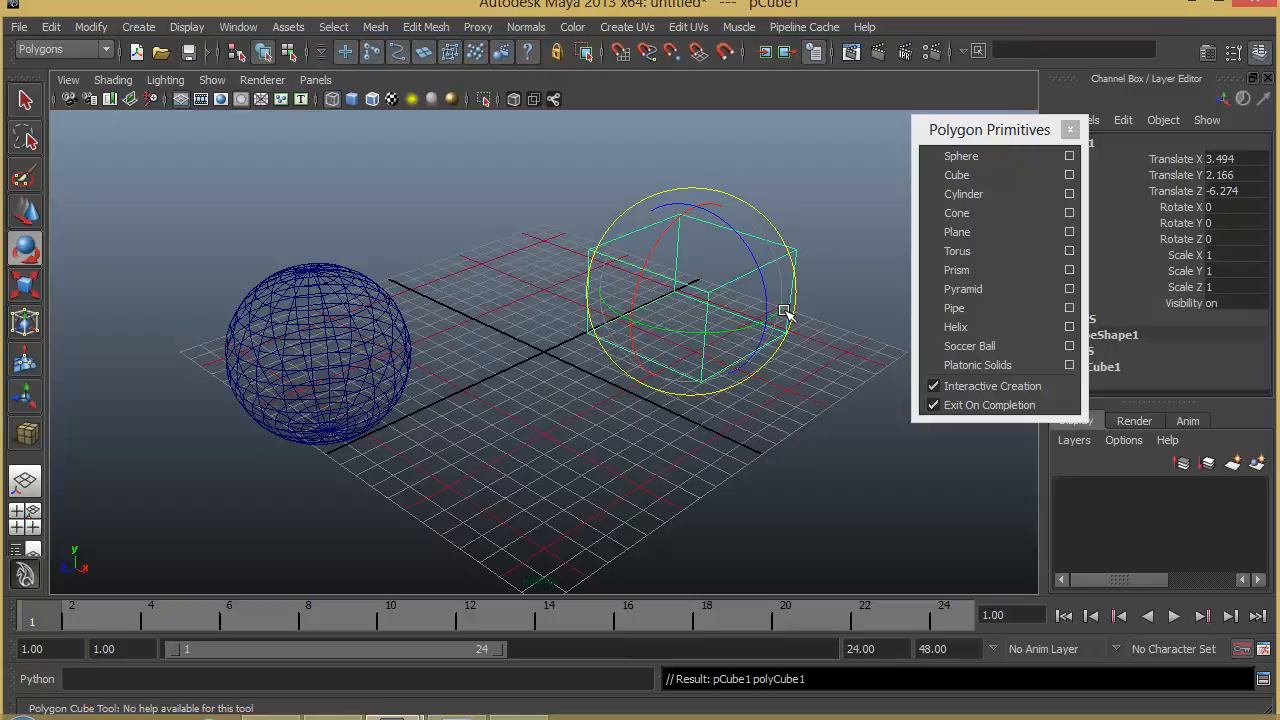
- Clear the primitives window away from the Channel Box and display all of the cube's polyCube1 creation settings
{"action": "left_click_drag", "start_coordinate": [1029, 132], "coordinate": [922, 411]}
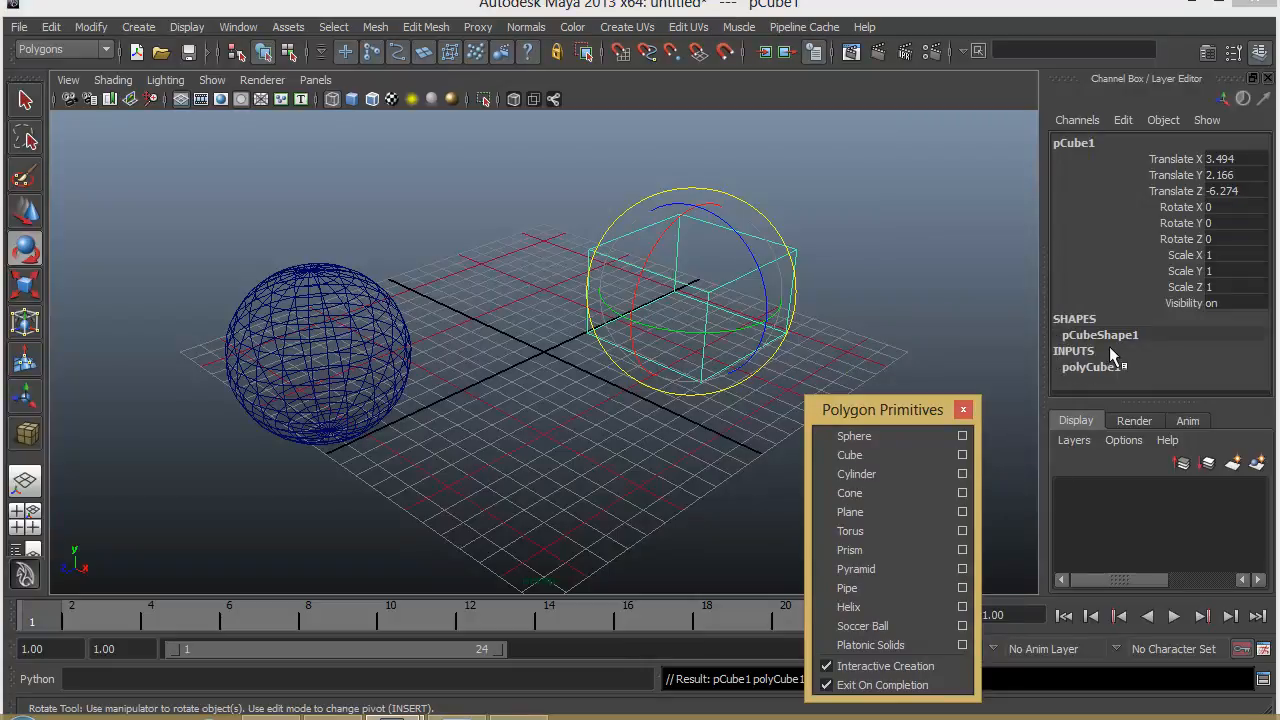
{"action": "left_click", "coordinate": [1086, 366]}
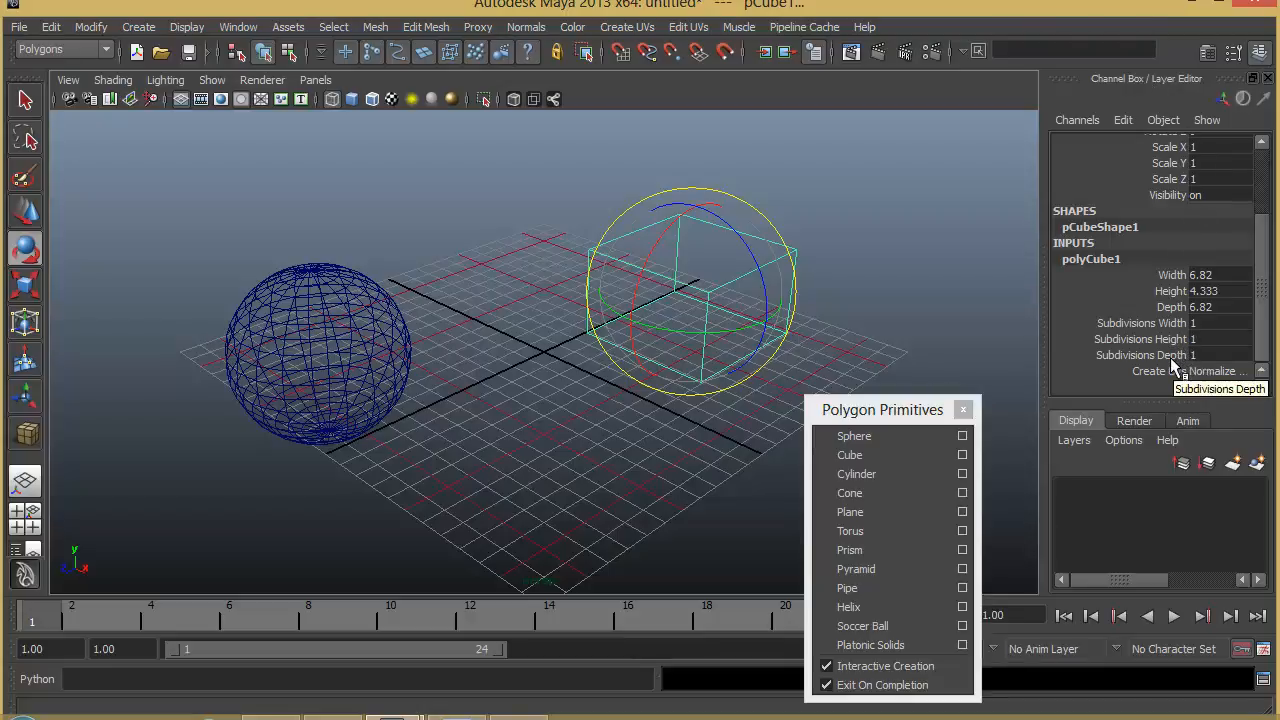
{"action": "left_click_drag", "start_coordinate": [1155, 408], "coordinate": [1146, 525]}
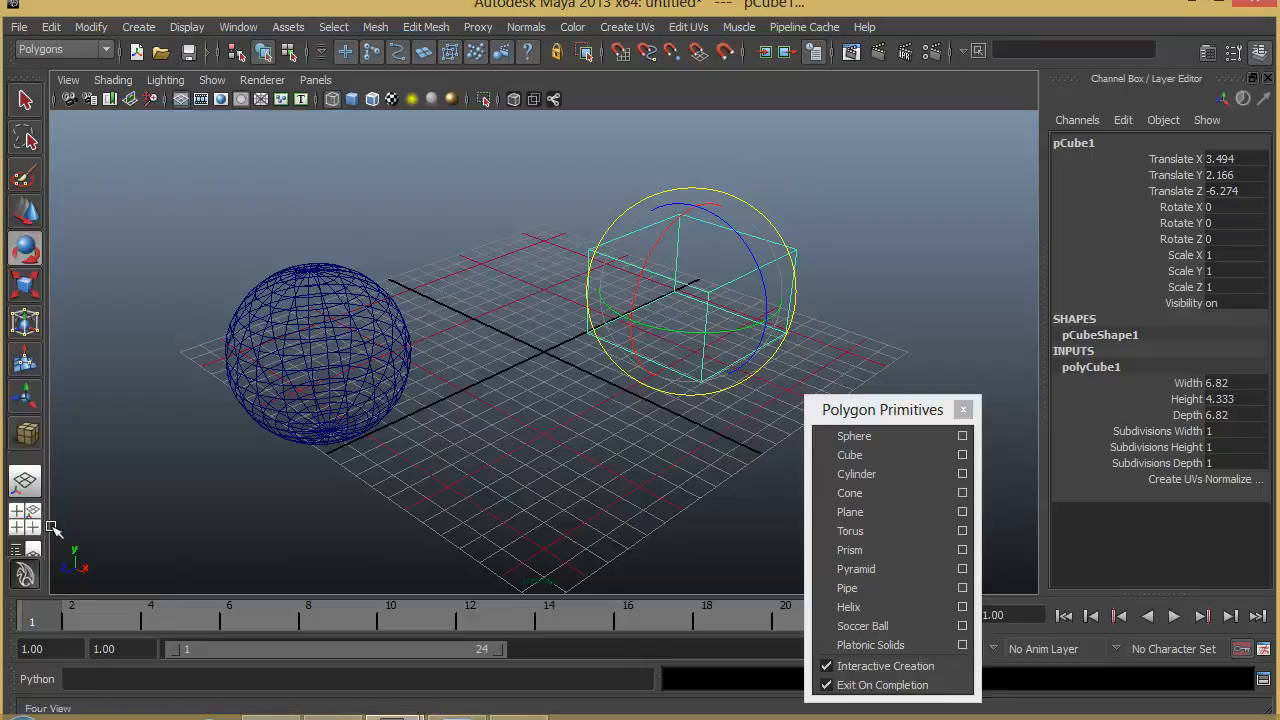
- Move the cube along each axis to about X -4.6, Y -3.1, Z -15.3 with the Move tool
{"action": "left_click", "coordinate": [28, 213]}
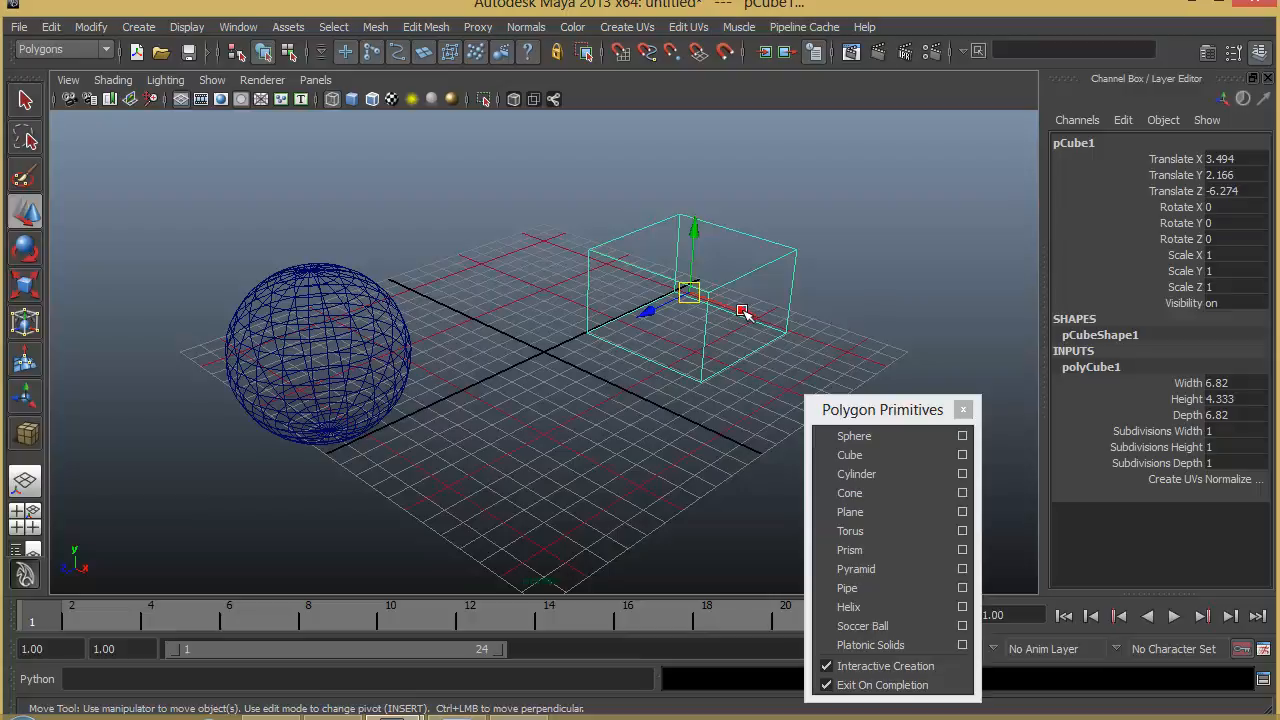
{"action": "left_click_drag", "start_coordinate": [742, 311], "coordinate": [620, 265]}
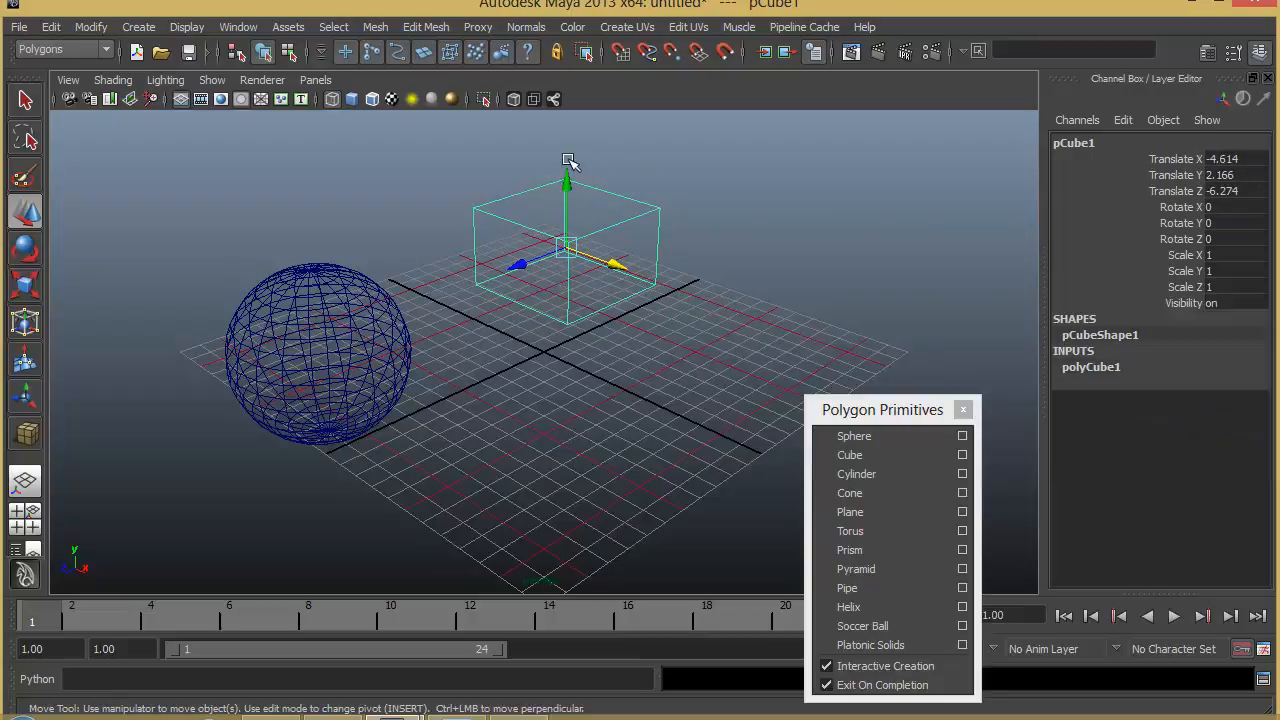
{"action": "left_click_drag", "start_coordinate": [565, 165], "coordinate": [566, 262]}
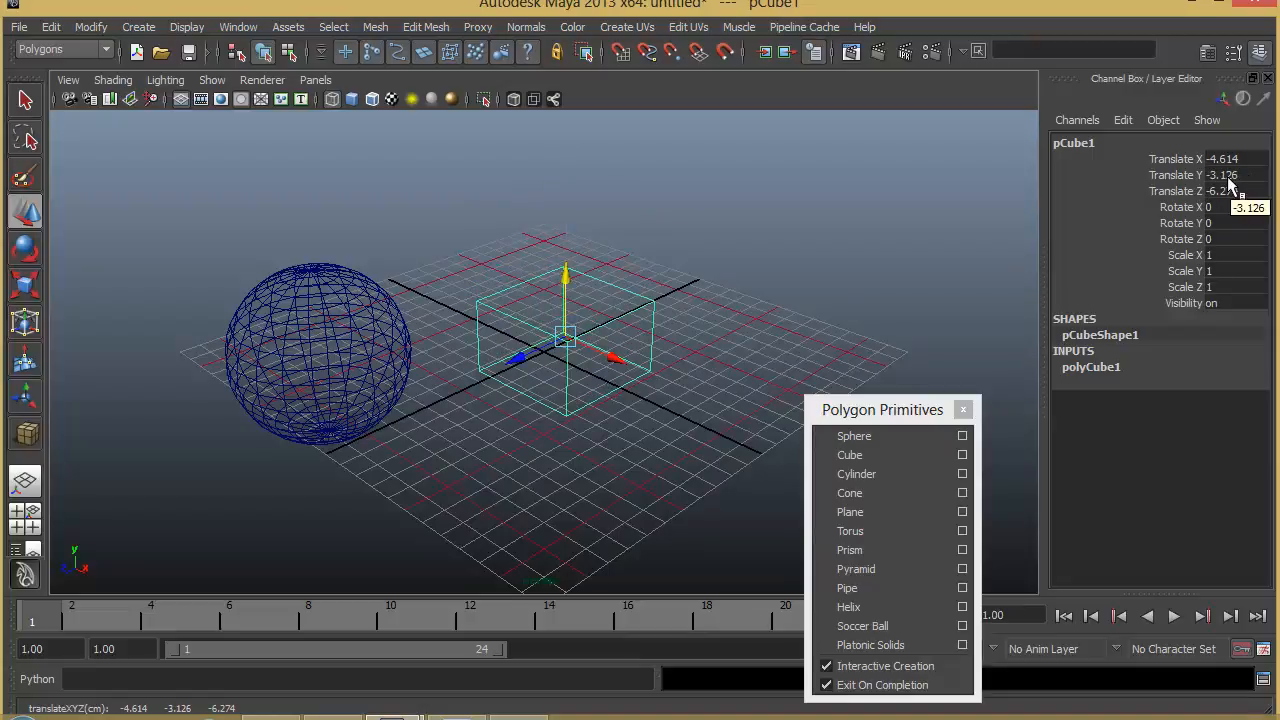
{"action": "left_click_drag", "start_coordinate": [507, 362], "coordinate": [618, 312]}
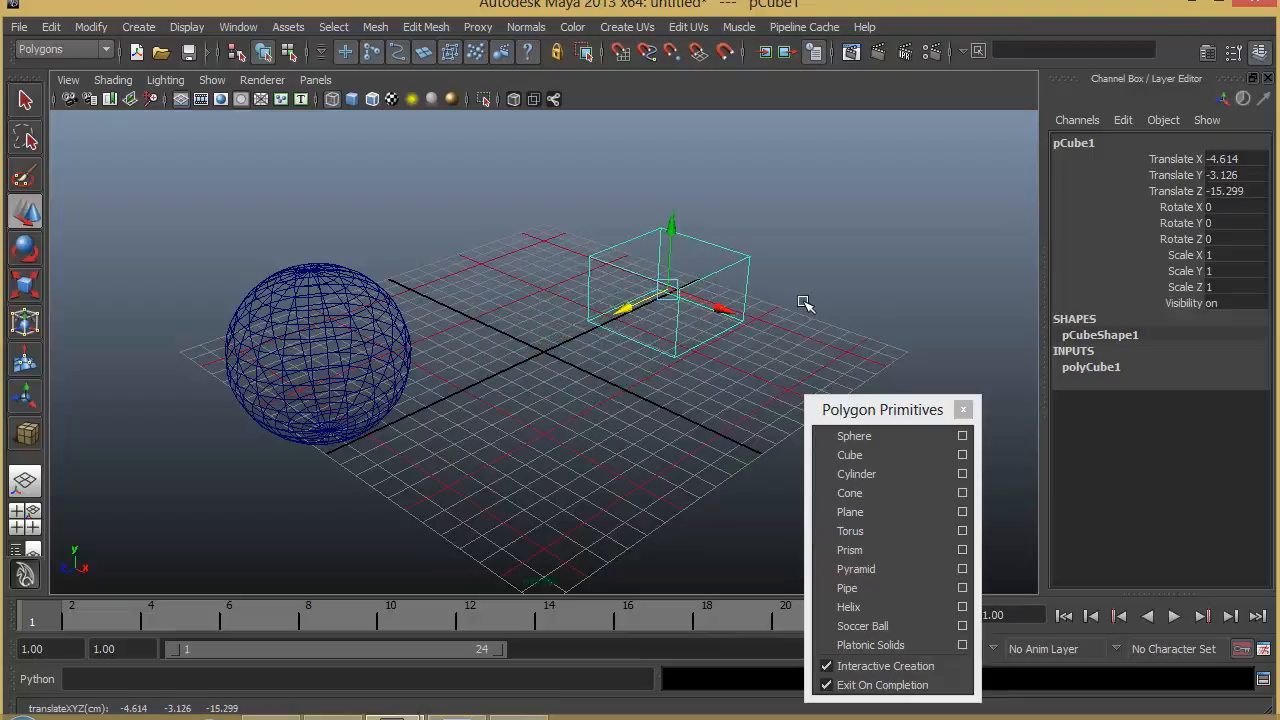
- Set the cube's Translate X, Y and Z together to 0
{"action": "left_click", "coordinate": [1236, 159]}
{"action": "left_click_drag", "start_coordinate": [1238, 160], "coordinate": [1240, 196]}
{"action": "type", "text": "0"}
{"action": "key", "text": "Return"}
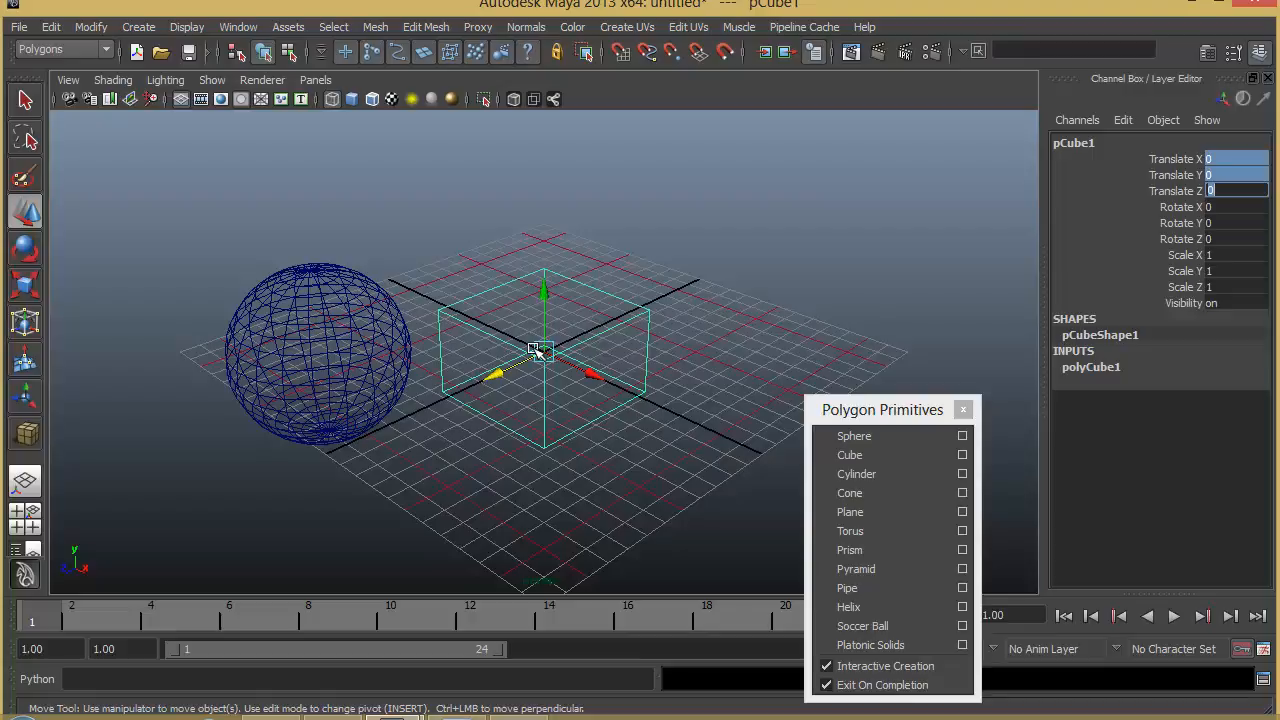
- Try a Rotate X value of 45 on the cube and reset it to 0
{"action": "left_click", "coordinate": [1214, 206]}
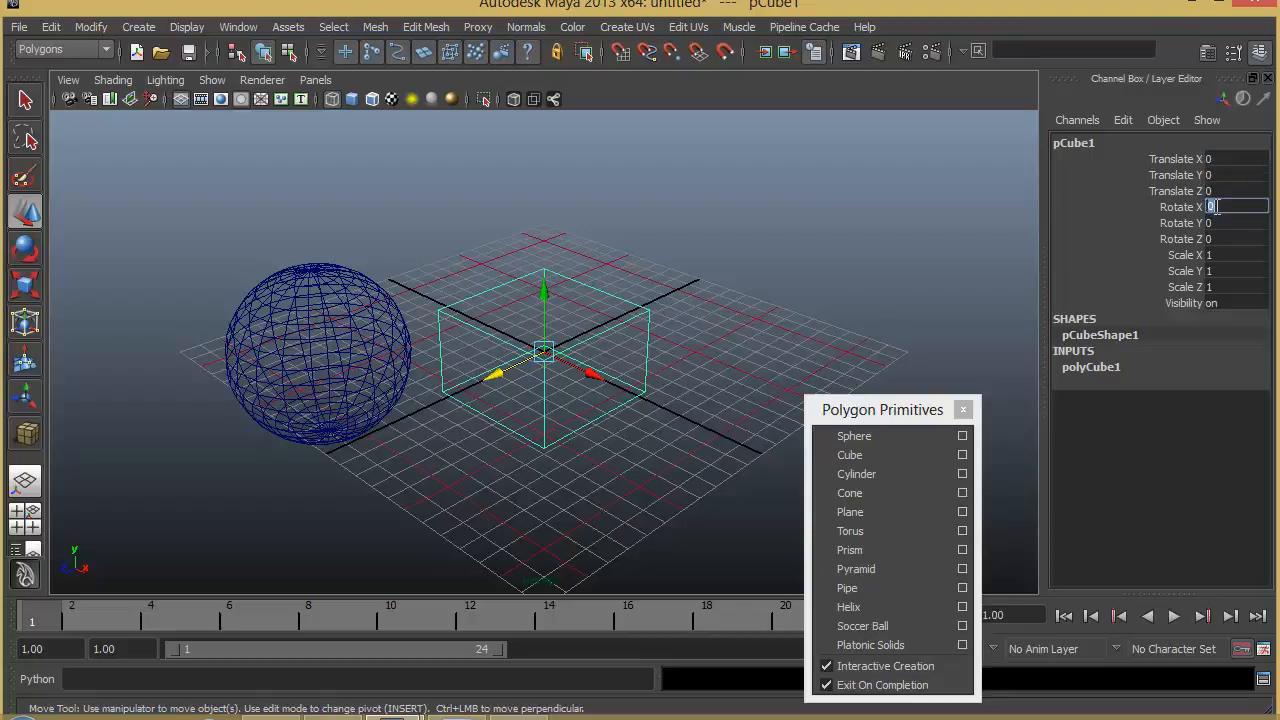
{"action": "type", "text": "45"}
{"action": "key", "text": "Return"}
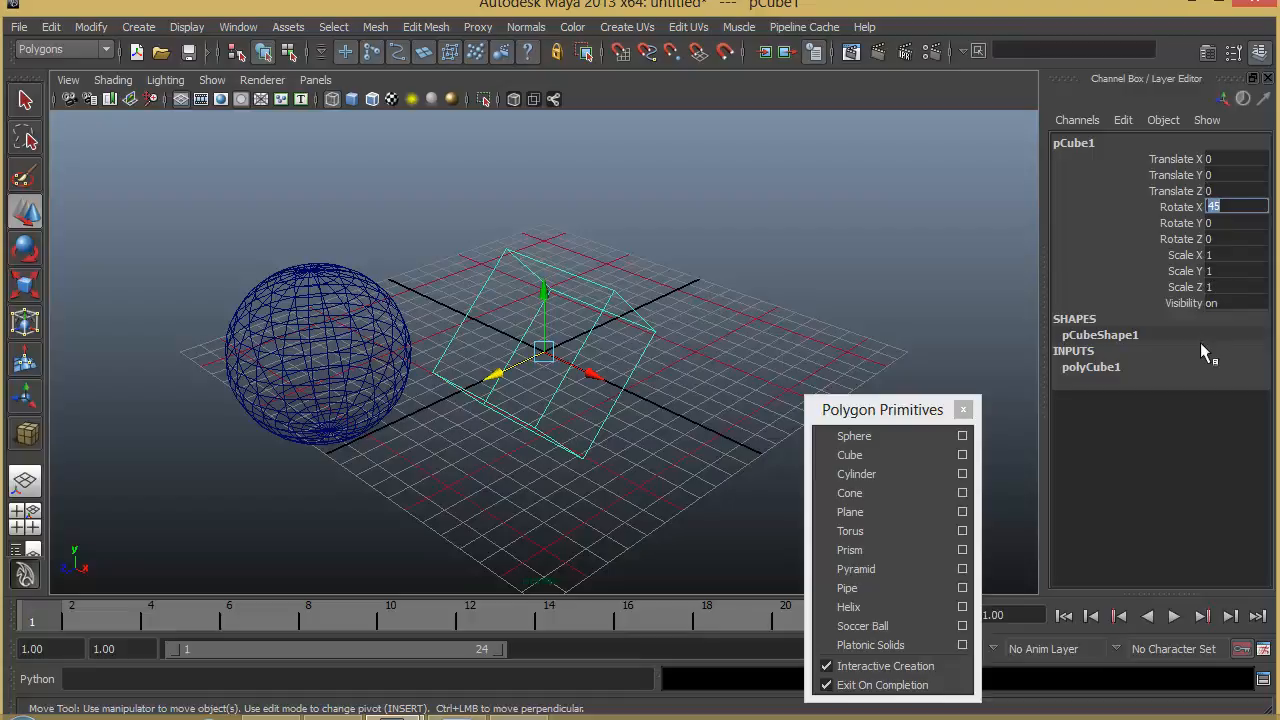
{"action": "type", "text": "0"}
{"action": "key", "text": "Return"}
{"action": "left_click", "coordinate": [576, 348]}
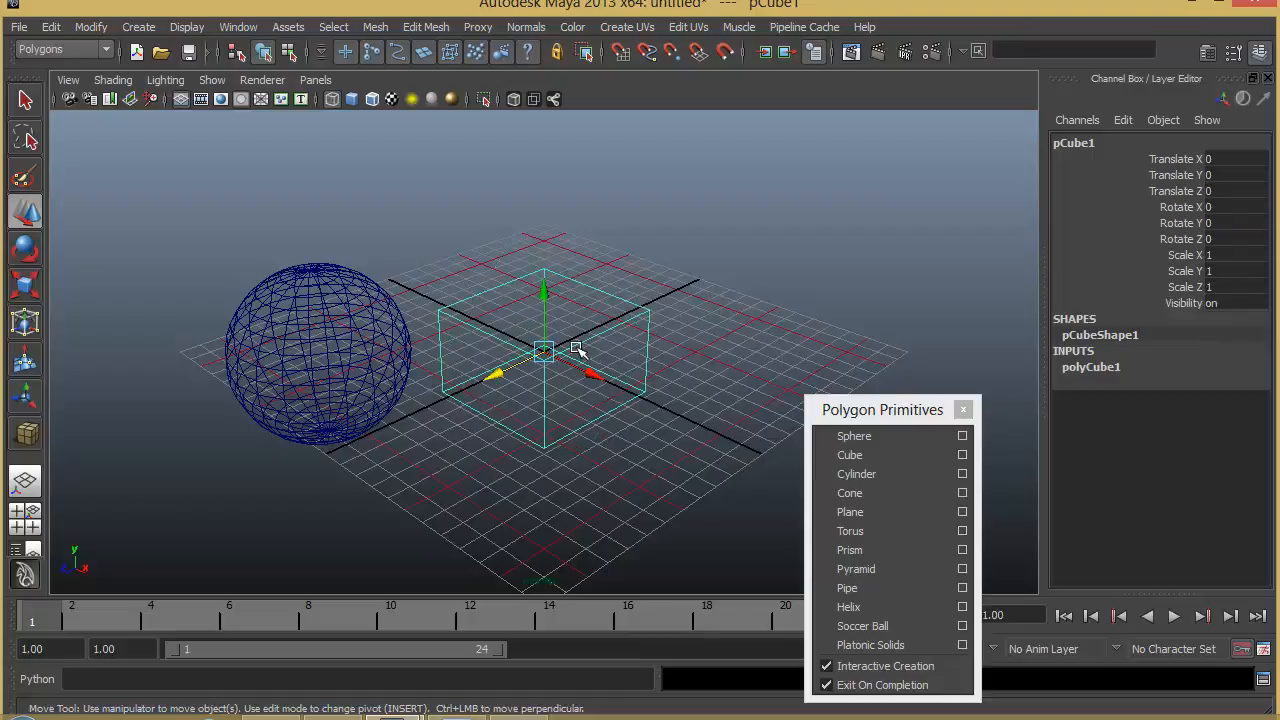
- Delete the cube and the large sphere from the scene
{"action": "left_click", "coordinate": [520, 368]}
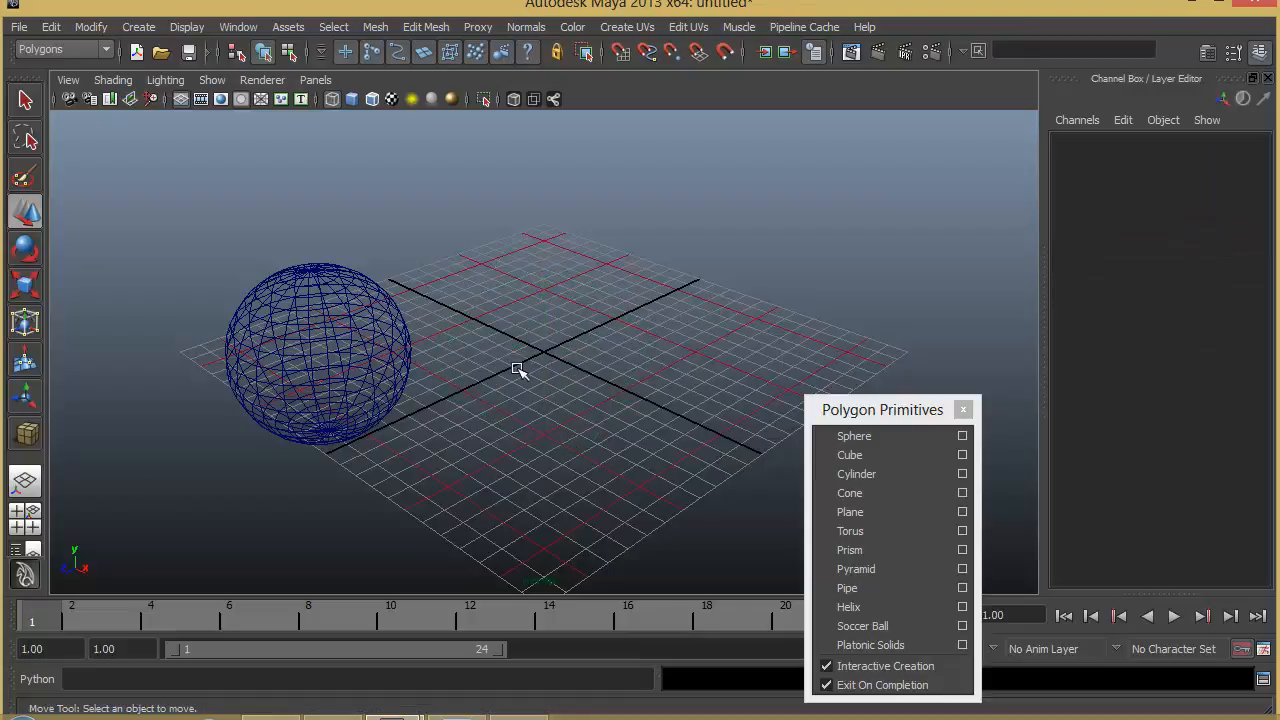
{"action": "left_click", "coordinate": [400, 326]}
{"action": "key", "text": "Delete"}
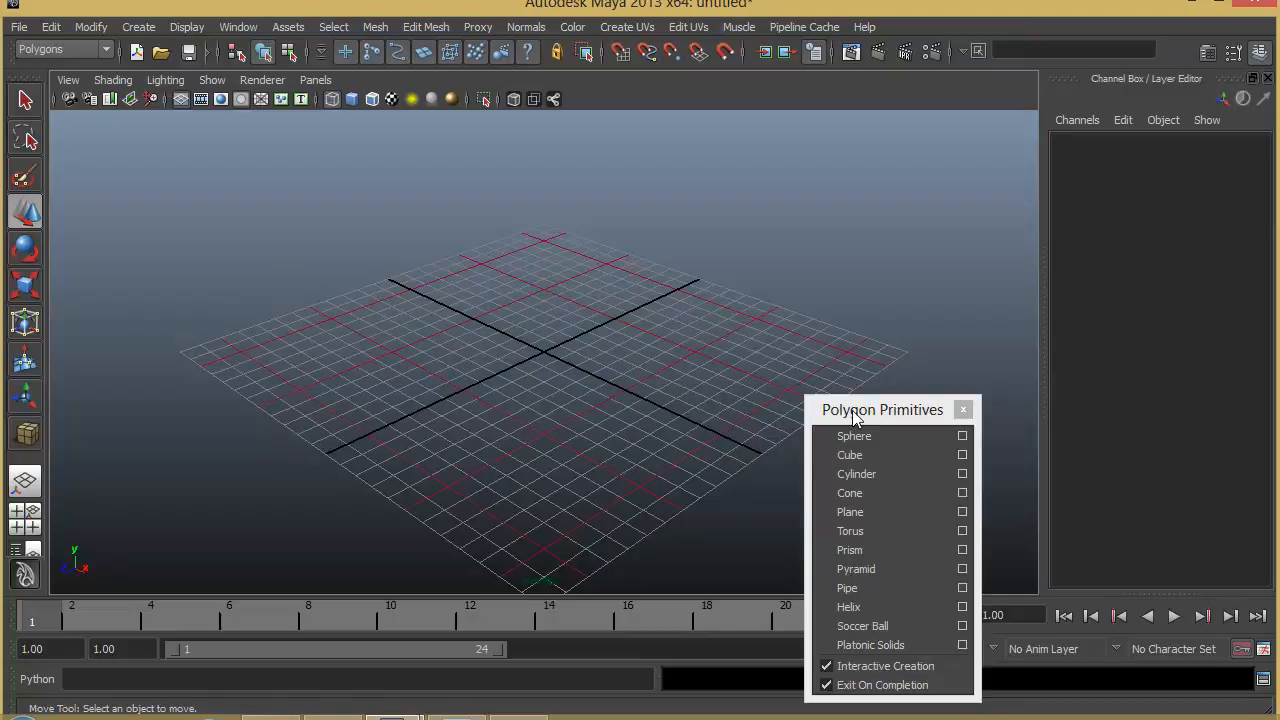
- Turn off Interactive Creation and create a polygon sphere at the origin
{"action": "left_click_drag", "start_coordinate": [855, 418], "coordinate": [998, 218]}
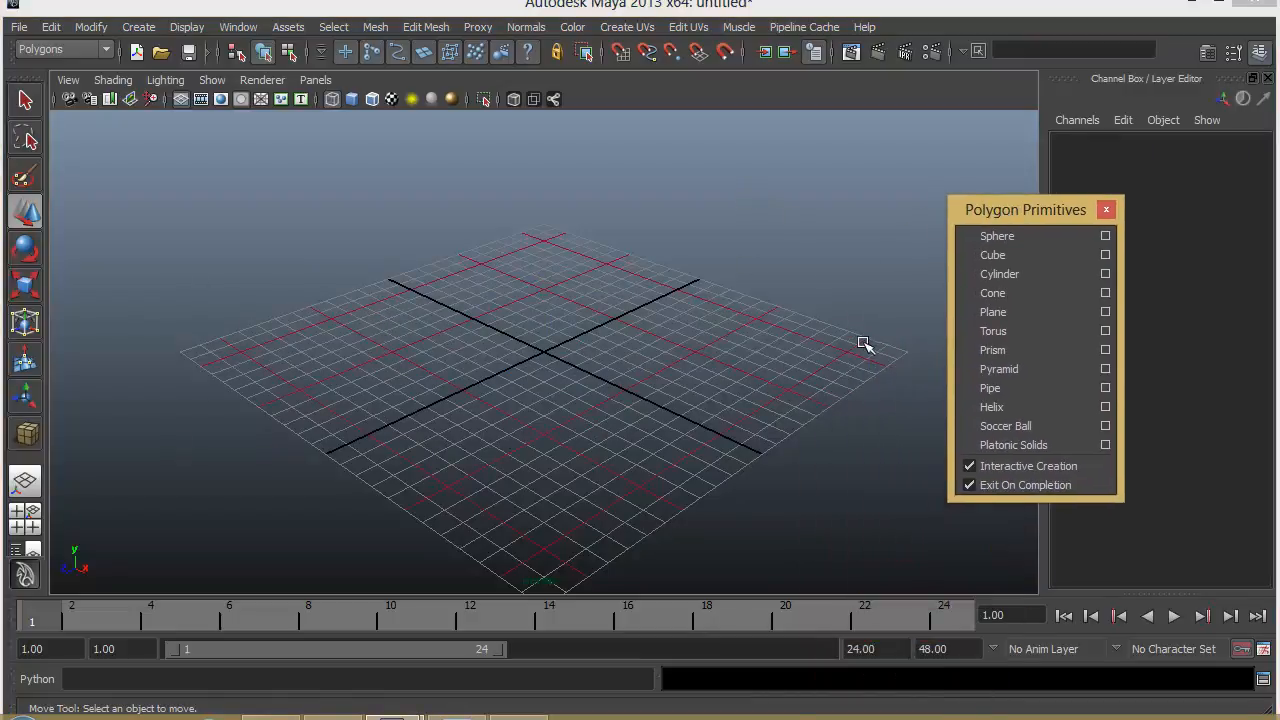
{"action": "left_click", "coordinate": [973, 466]}
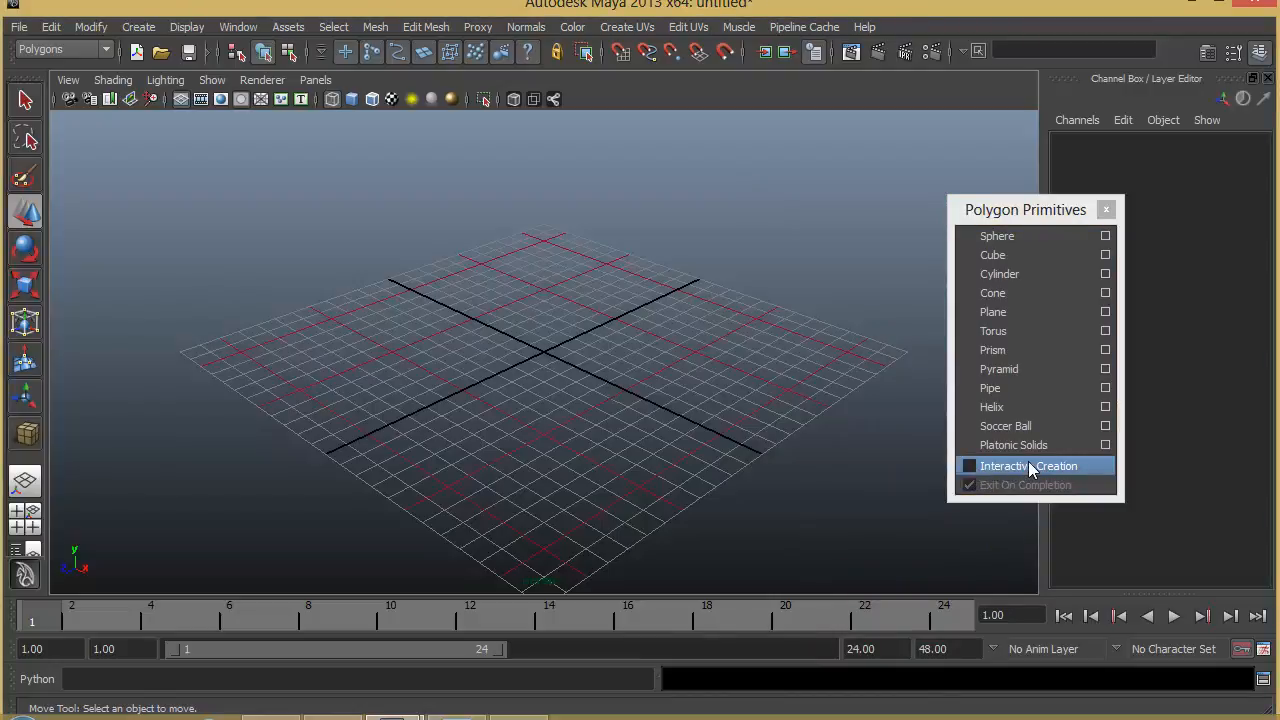
{"action": "left_click", "coordinate": [1015, 238]}
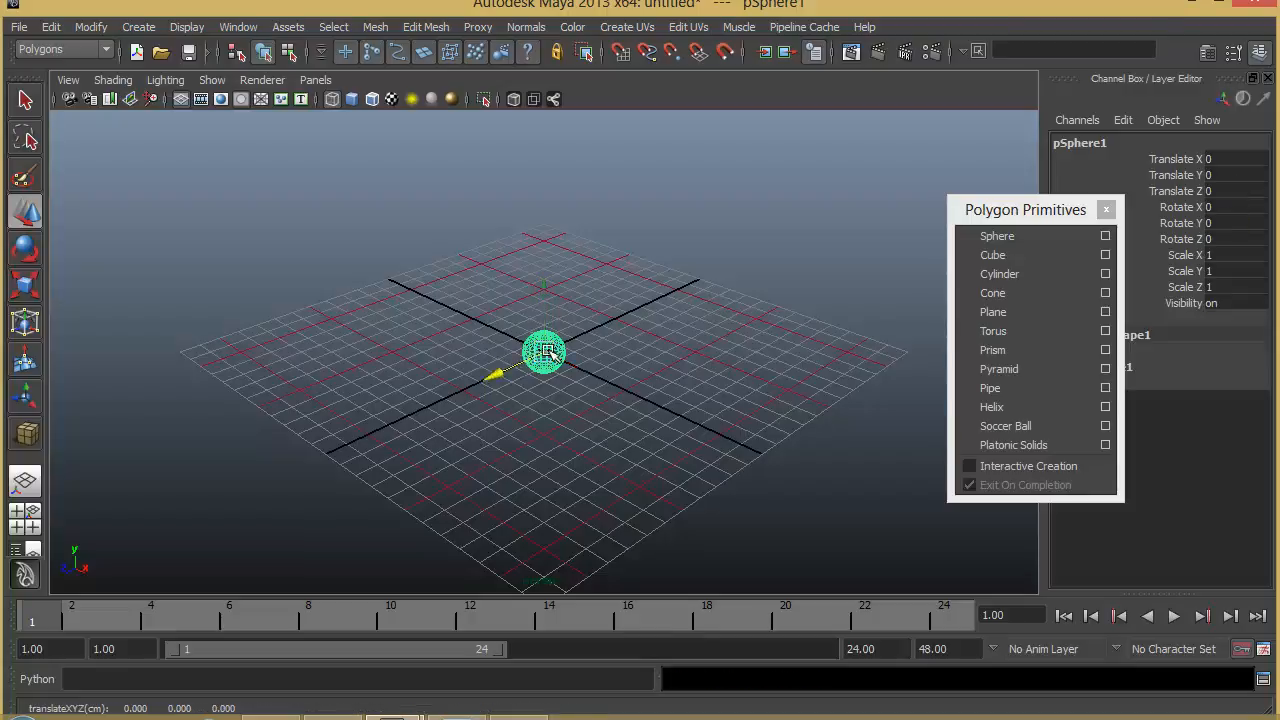
- Try moving the sphere along its Z and X axis handles and undo the moves
{"action": "left_click_drag", "start_coordinate": [494, 375], "coordinate": [626, 385]}
{"action": "key", "text": "ctrl+z"}
{"action": "key", "text": "ctrl+z"}
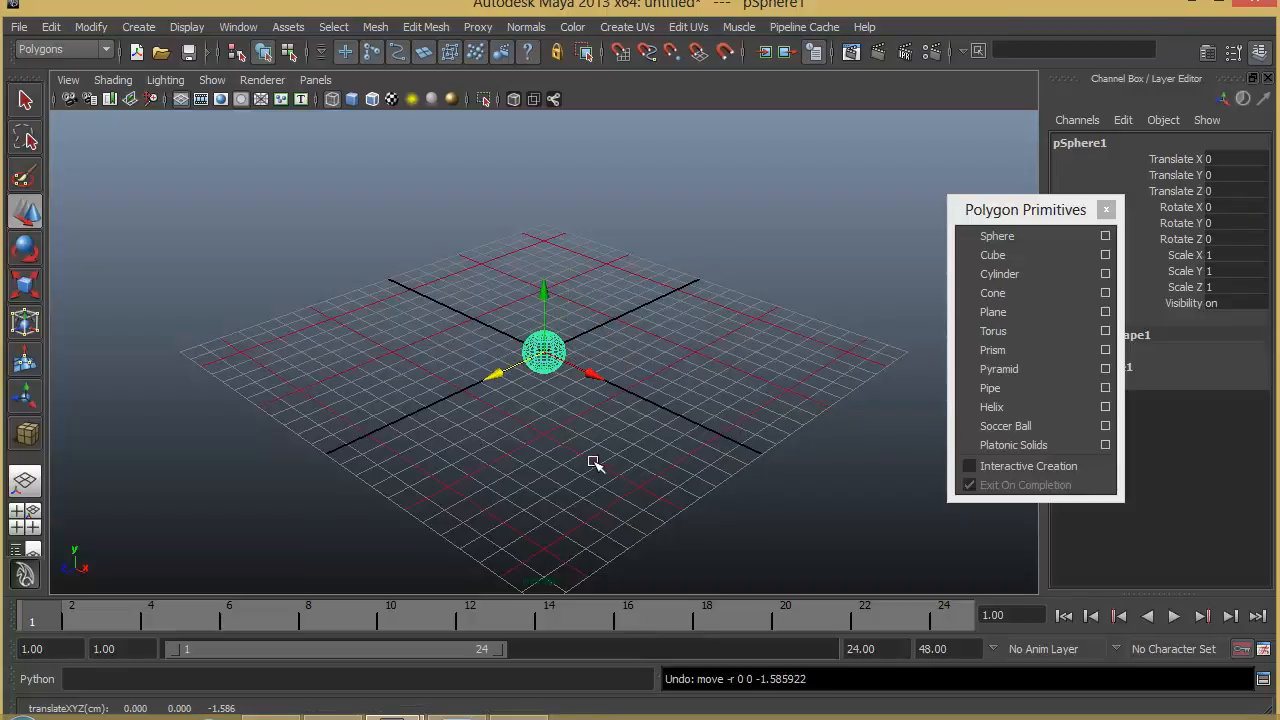
{"action": "left_click_drag", "start_coordinate": [500, 375], "coordinate": [648, 421]}
{"action": "left_click_drag", "start_coordinate": [518, 424], "coordinate": [488, 360]}
{"action": "key", "text": "ctrl+z"}
{"action": "key", "text": "ctrl+z"}
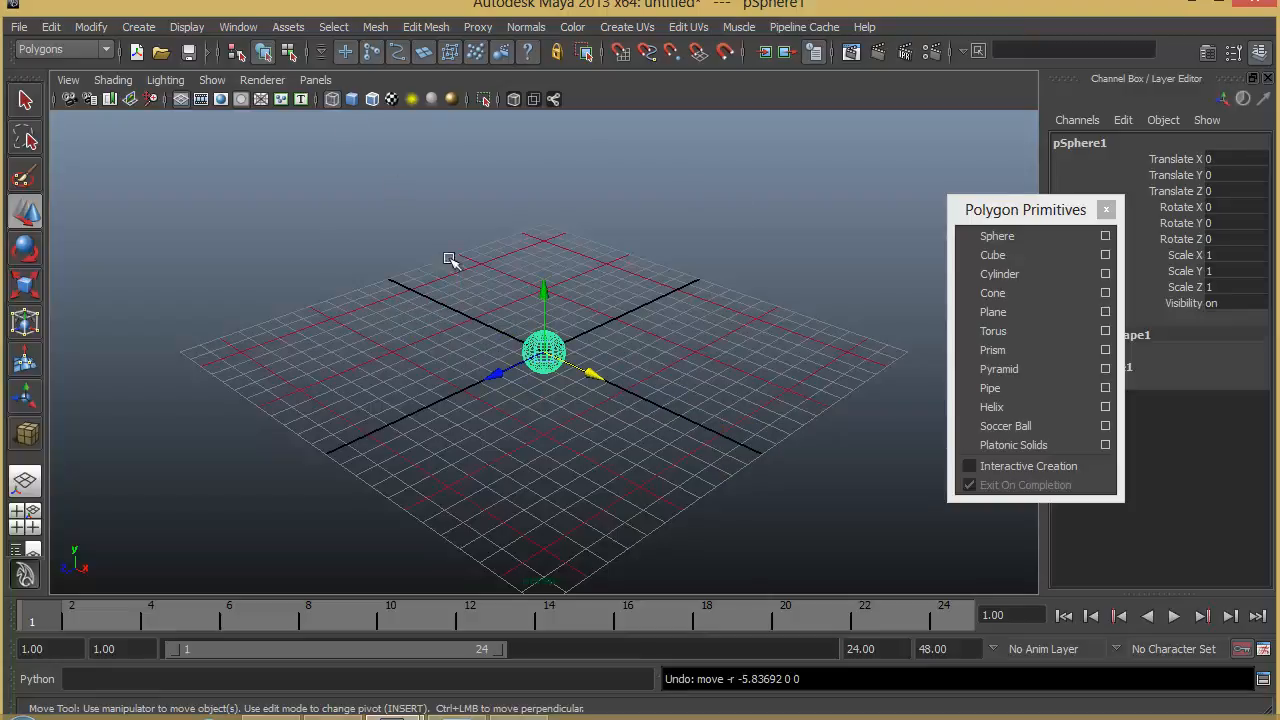
- Move the sphere freely to about X 1.3, Y 3.5, Z -3.9 and reset all three Translate values to 0
{"action": "left_click_drag", "start_coordinate": [543, 351], "coordinate": [623, 266]}
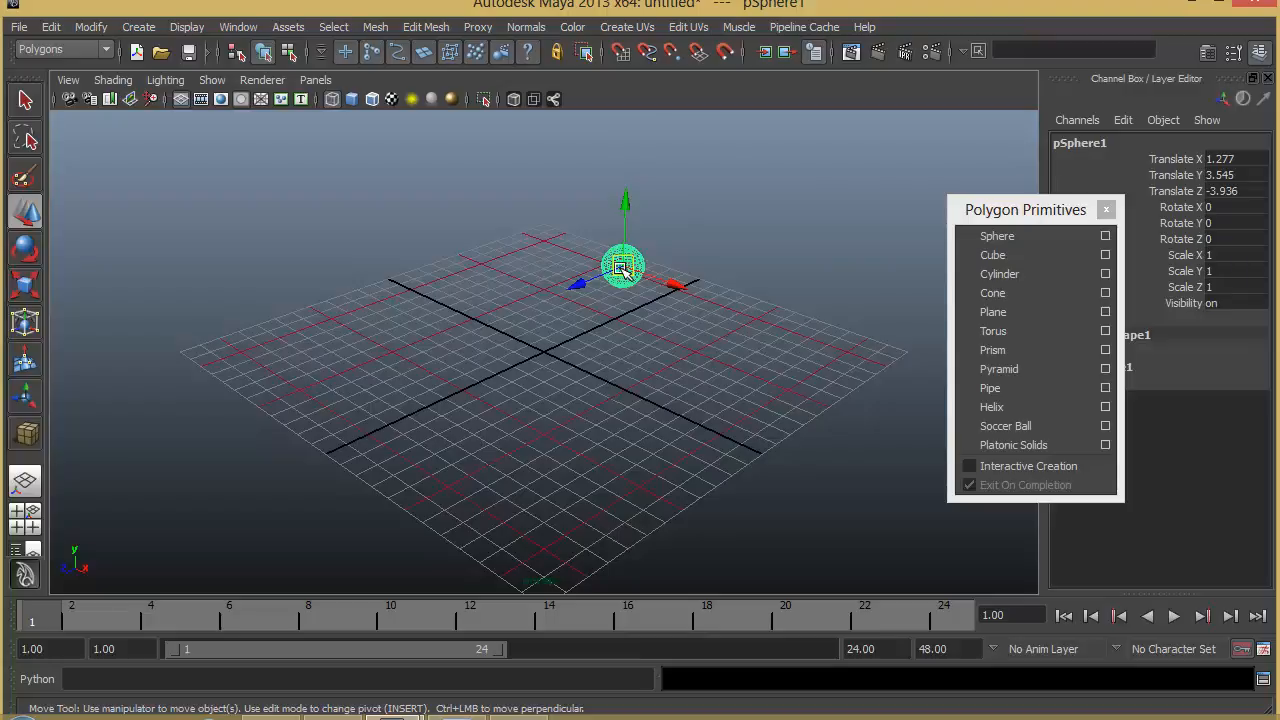
{"action": "left_click_drag", "start_coordinate": [1225, 159], "coordinate": [1240, 190]}
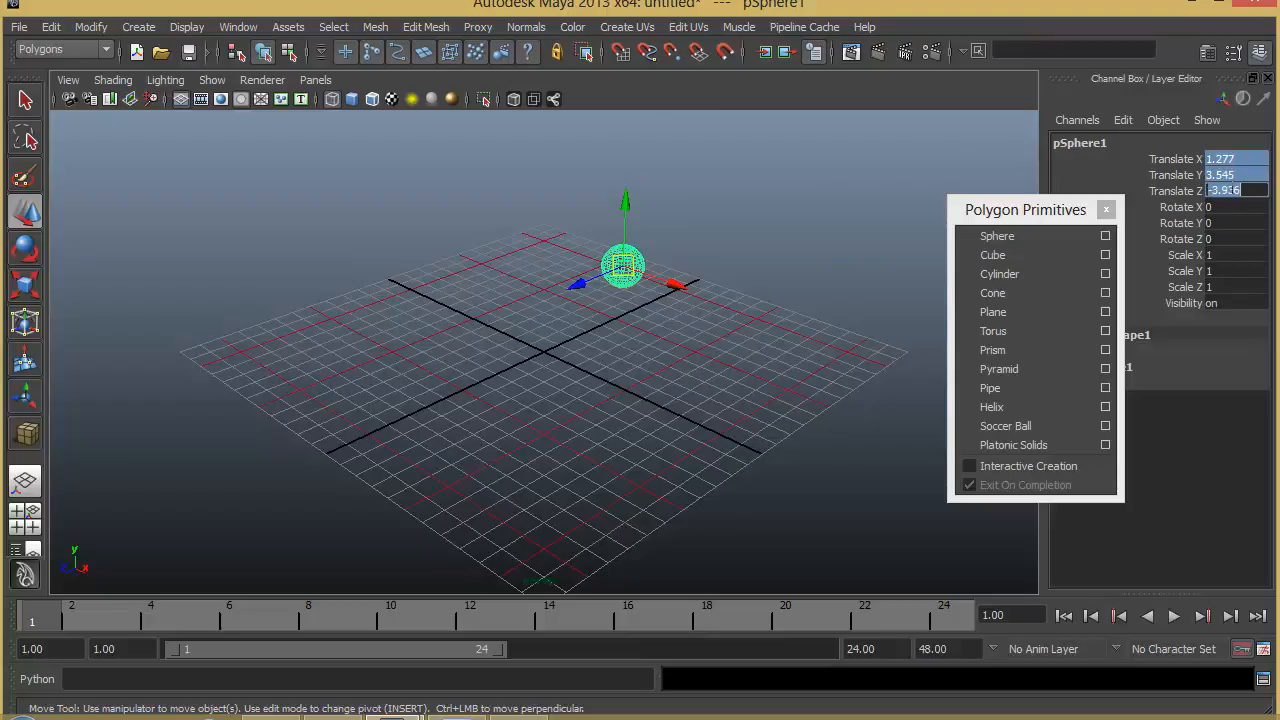
{"action": "type", "text": "0"}
{"action": "key", "text": "Return"}
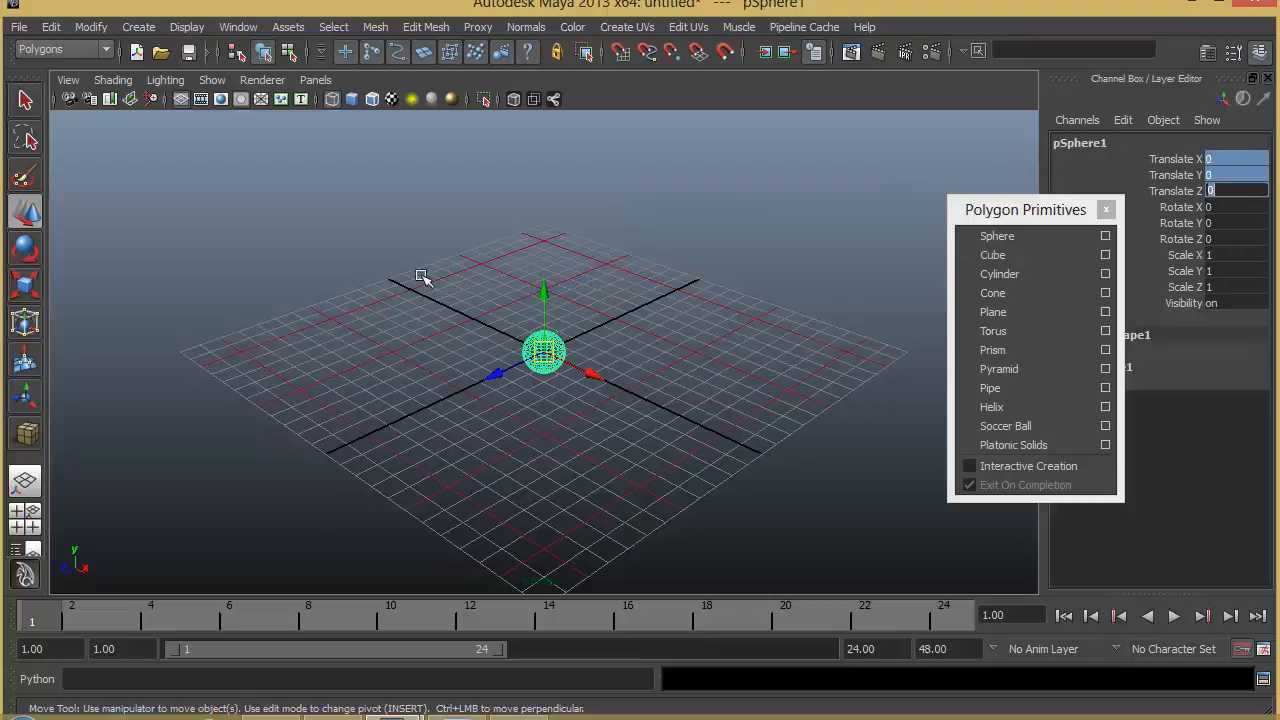
- Delete the sphere at the origin
{"action": "left_click", "coordinate": [566, 291]}
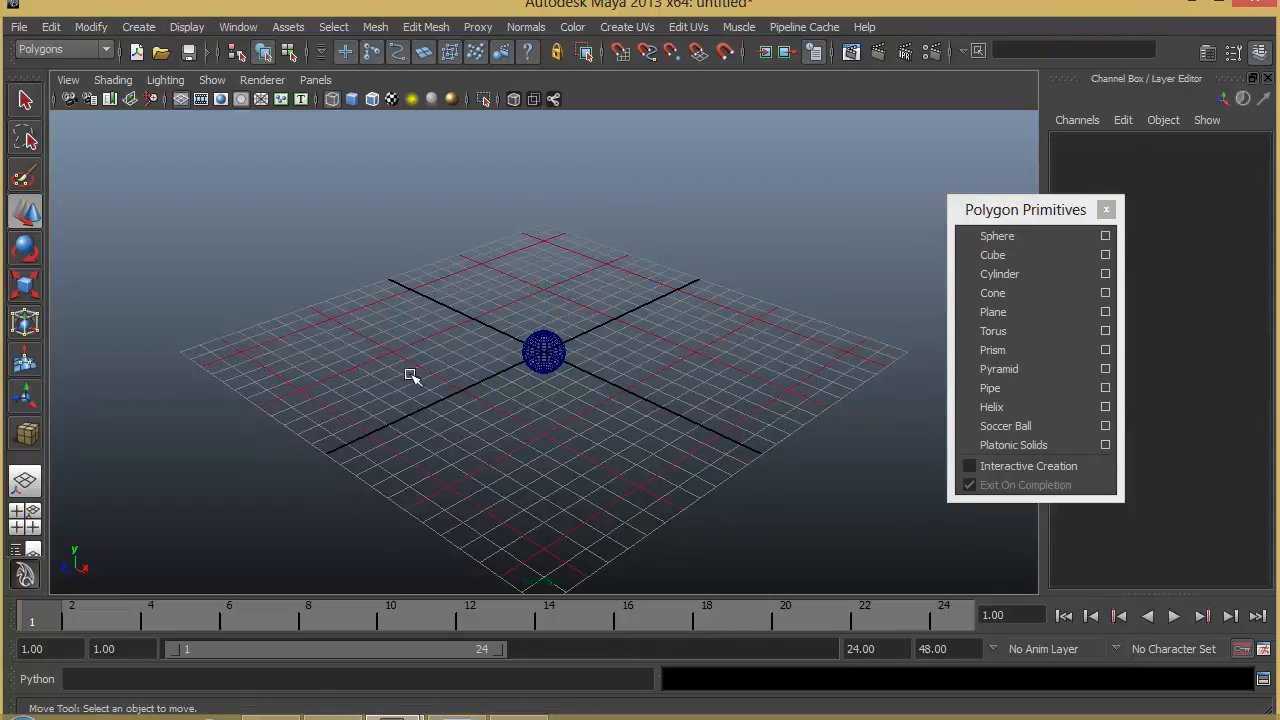
{"action": "left_click_drag", "start_coordinate": [467, 299], "coordinate": [580, 392]}
{"action": "key", "text": "Delete"}
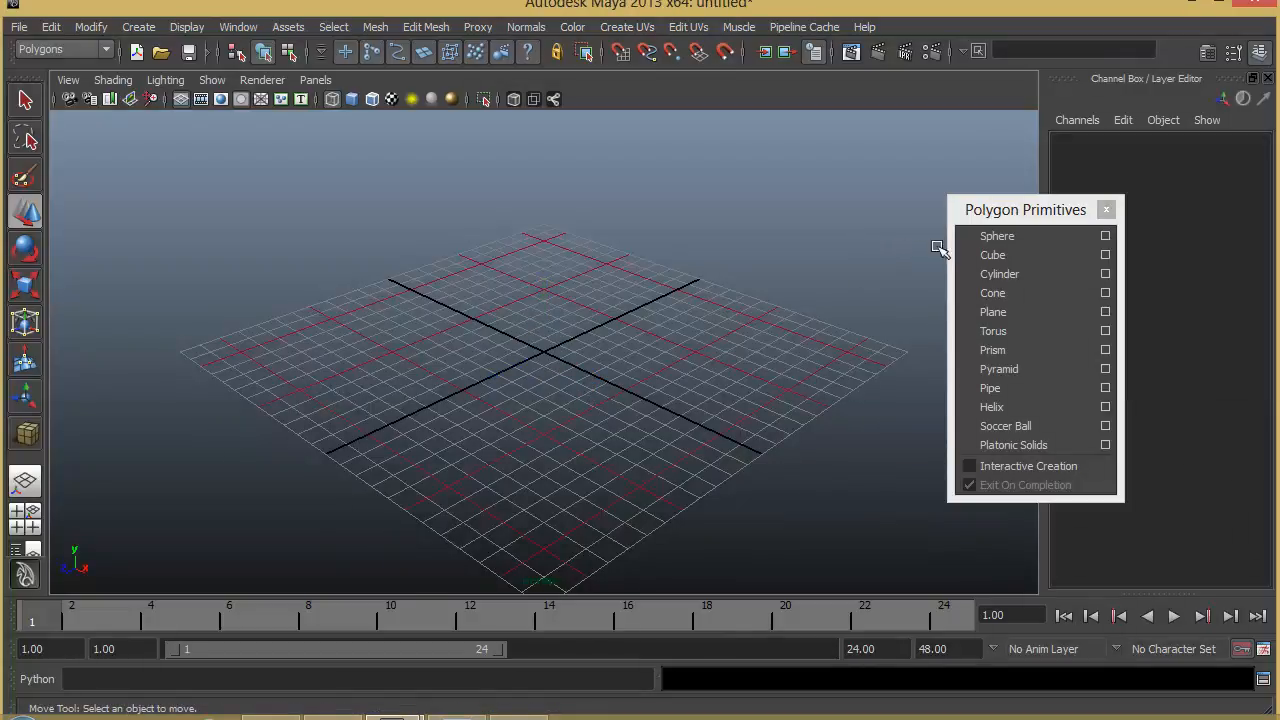
- Create a polygon cube and move it along negative X to the far end of the grid's axis line
{"action": "left_click", "coordinate": [977, 255]}
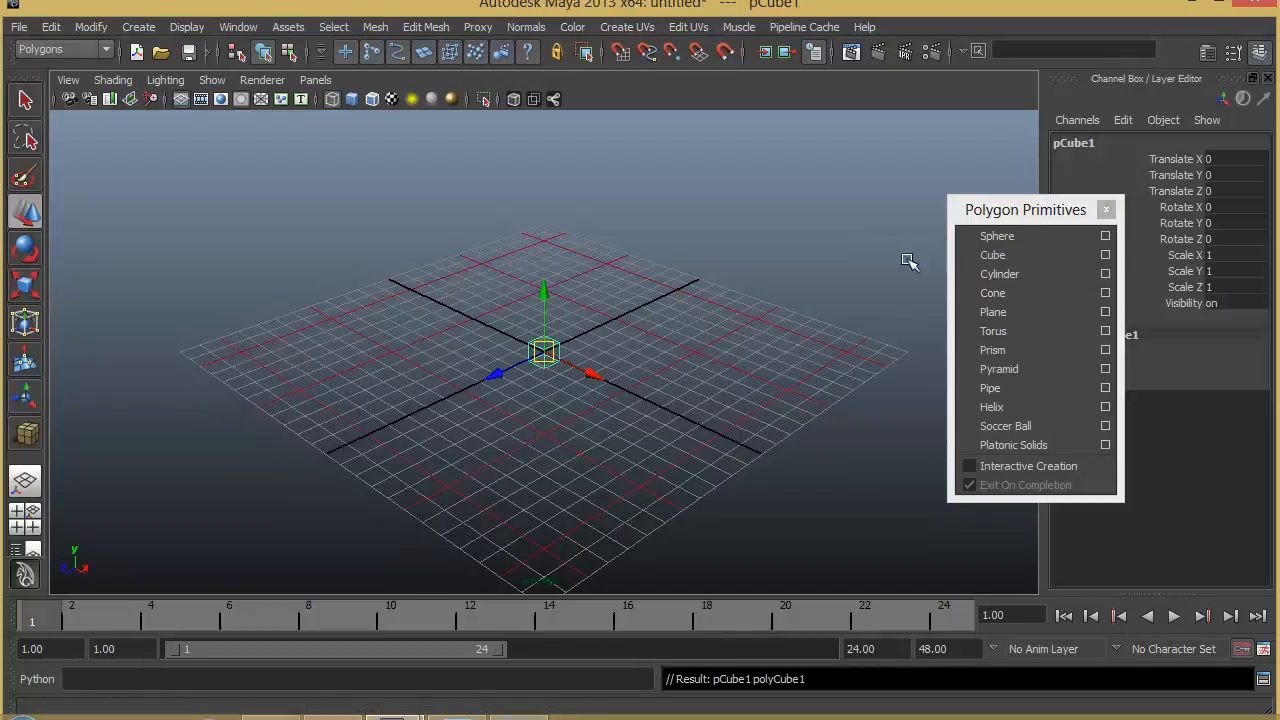
{"action": "left_click", "coordinate": [597, 374]}
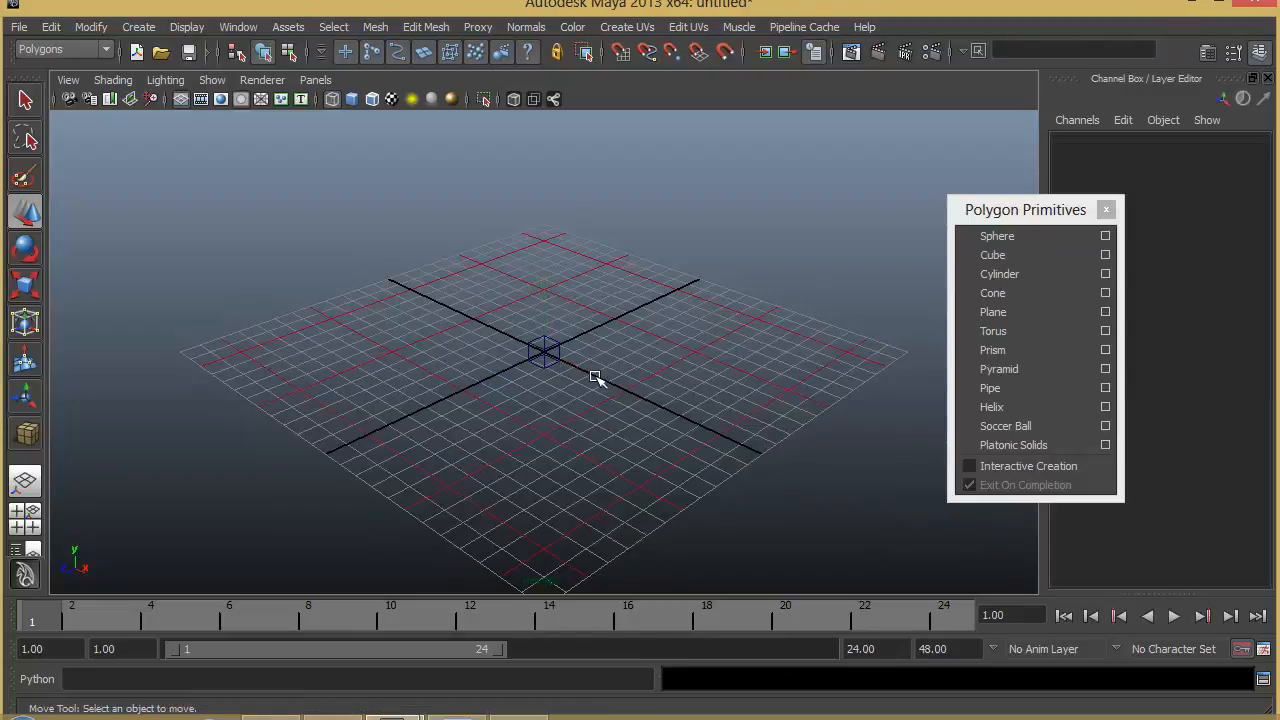
{"action": "left_click", "coordinate": [553, 352]}
{"action": "left_click", "coordinate": [580, 368]}
{"action": "left_click_drag", "start_coordinate": [580, 368], "coordinate": [428, 299]}
- Create a polygon cylinder at the origin
{"action": "left_click", "coordinate": [1001, 274]}
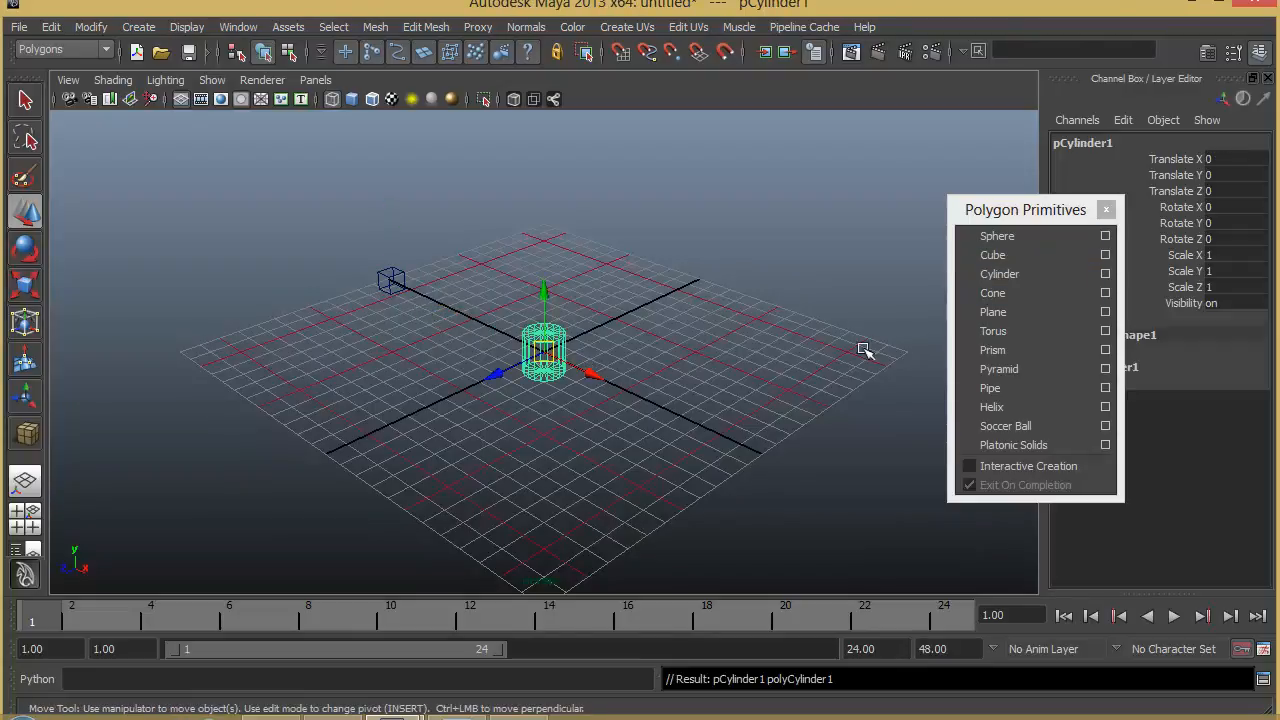
- Move the cylinder along negative X to beside the cube, and create a polygon cone between the cylinder and the origin
{"action": "left_click_drag", "start_coordinate": [589, 372], "coordinate": [470, 320]}
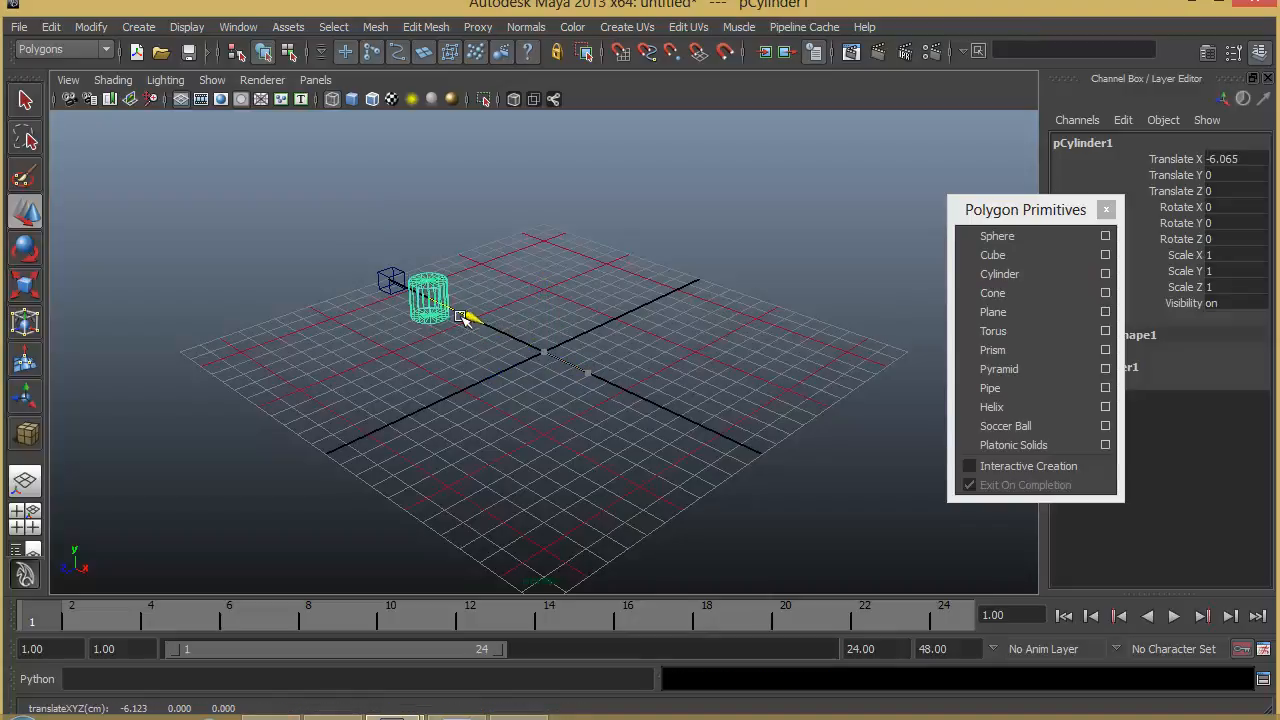
{"action": "left_click", "coordinate": [1013, 298]}
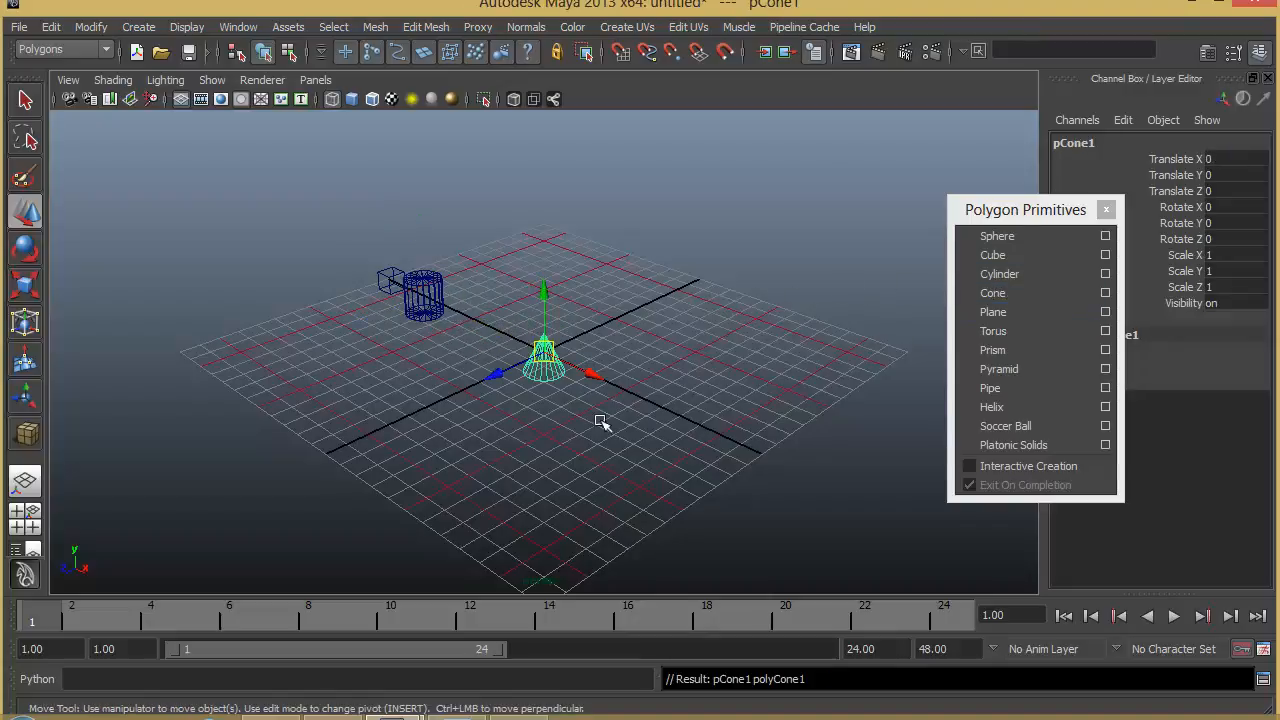
{"action": "left_click_drag", "start_coordinate": [595, 373], "coordinate": [694, 349]}
- Create a polygon plane moved to about Z -10.9 and a torus moved along positive Z, without keeping any duplicate torus
{"action": "left_click", "coordinate": [1049, 312]}
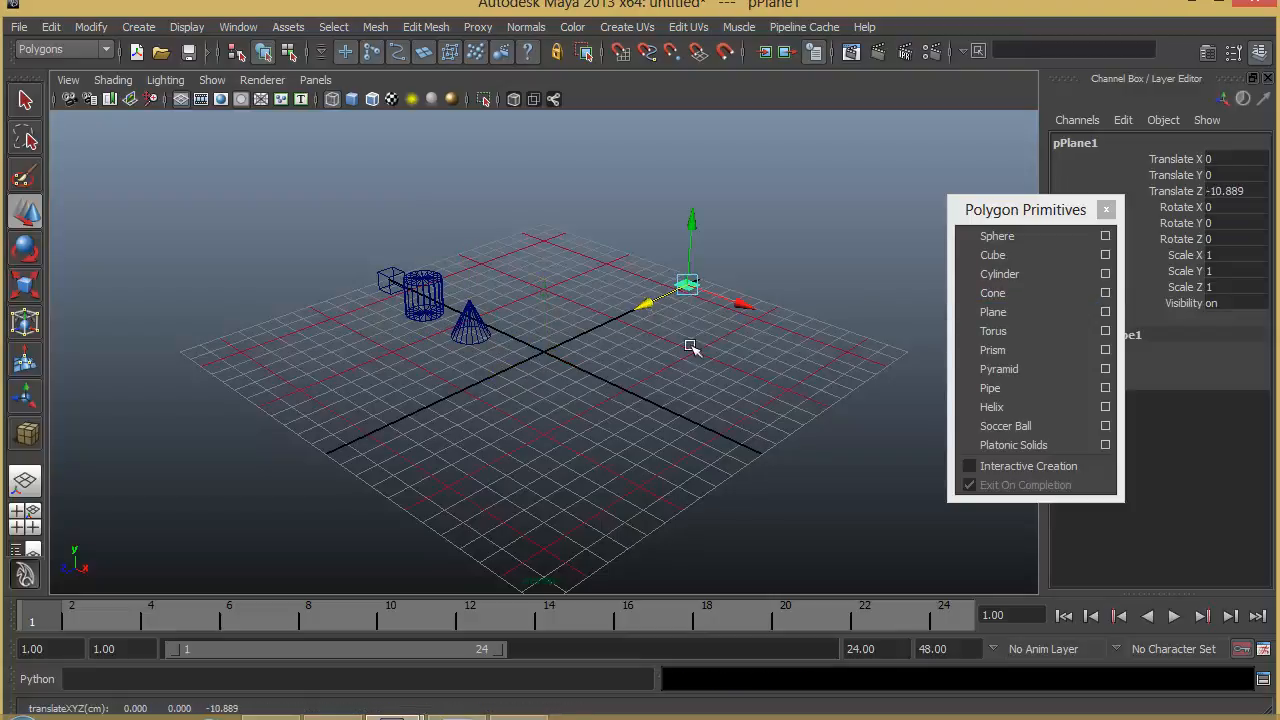
{"action": "left_click", "coordinate": [1013, 335]}
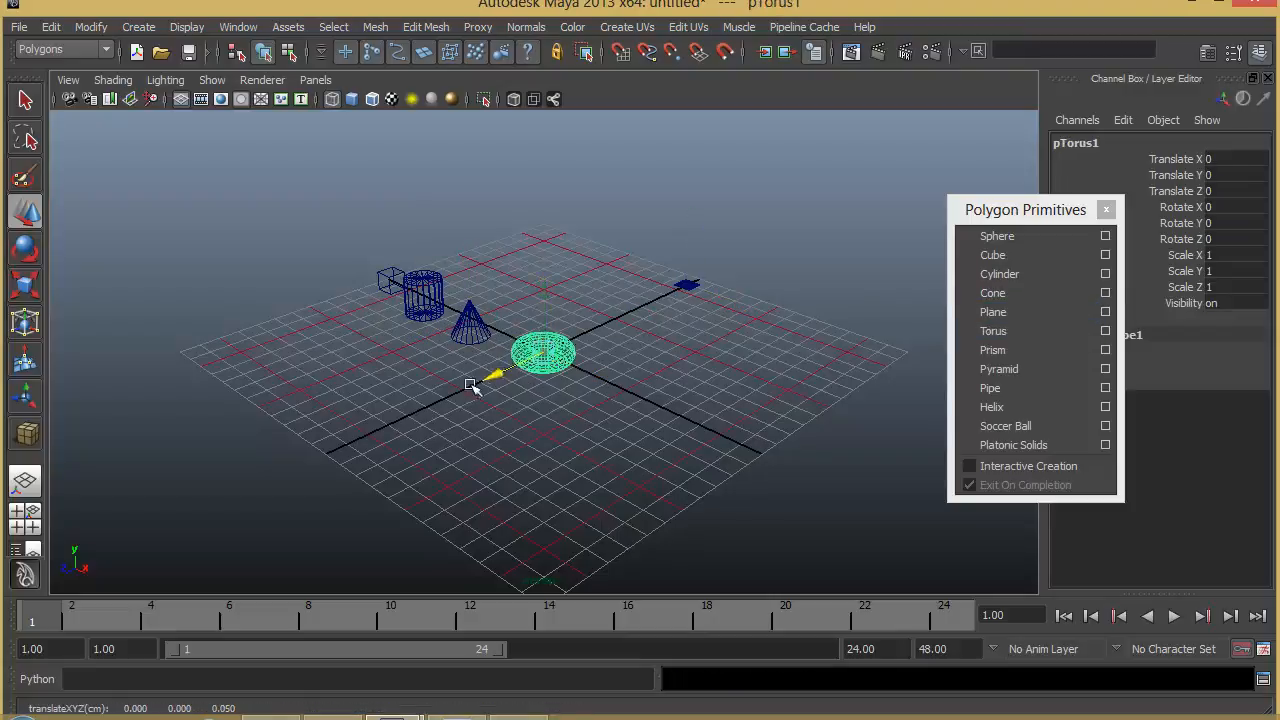
{"action": "left_click_drag", "start_coordinate": [488, 375], "coordinate": [367, 432]}
{"action": "left_click", "coordinate": [1058, 333]}
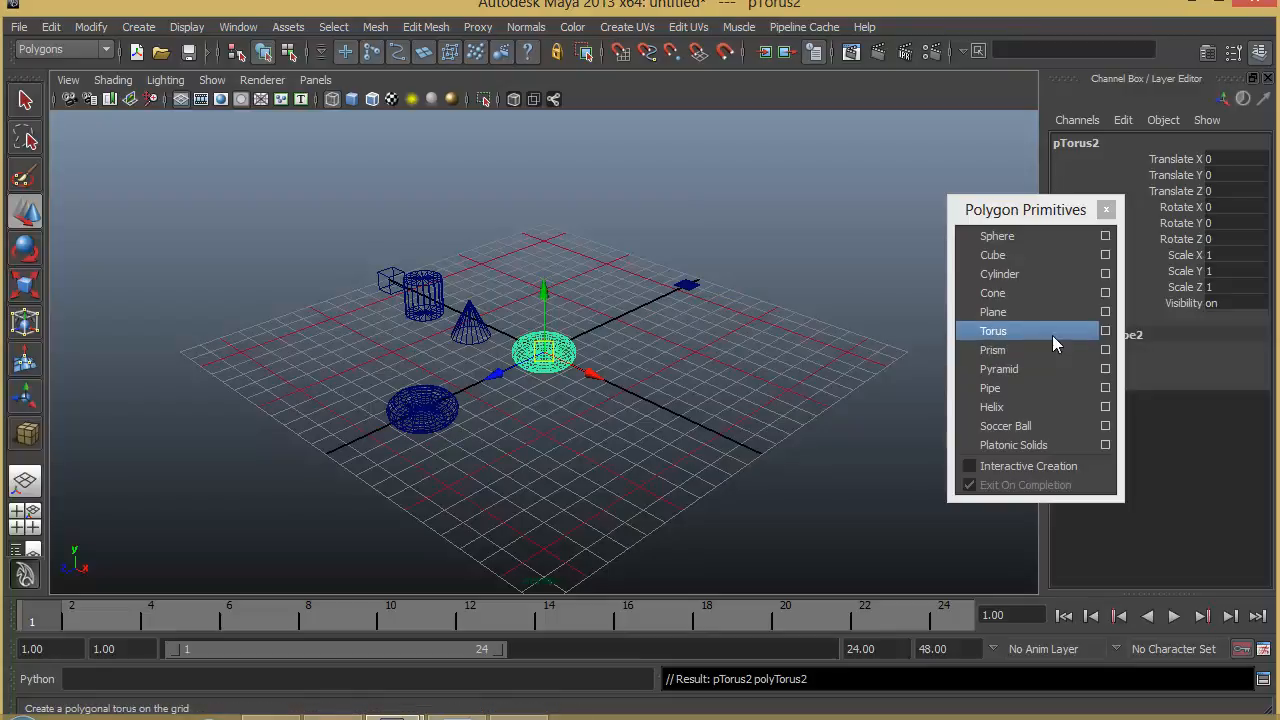
{"action": "key", "text": "ctrl+z"}
- Create a prism, pyramid, pipe, helix, soccer ball and platonic solid, and spread them out over the grid
{"action": "left_click", "coordinate": [1049, 348]}
{"action": "left_click", "coordinate": [1040, 369]}
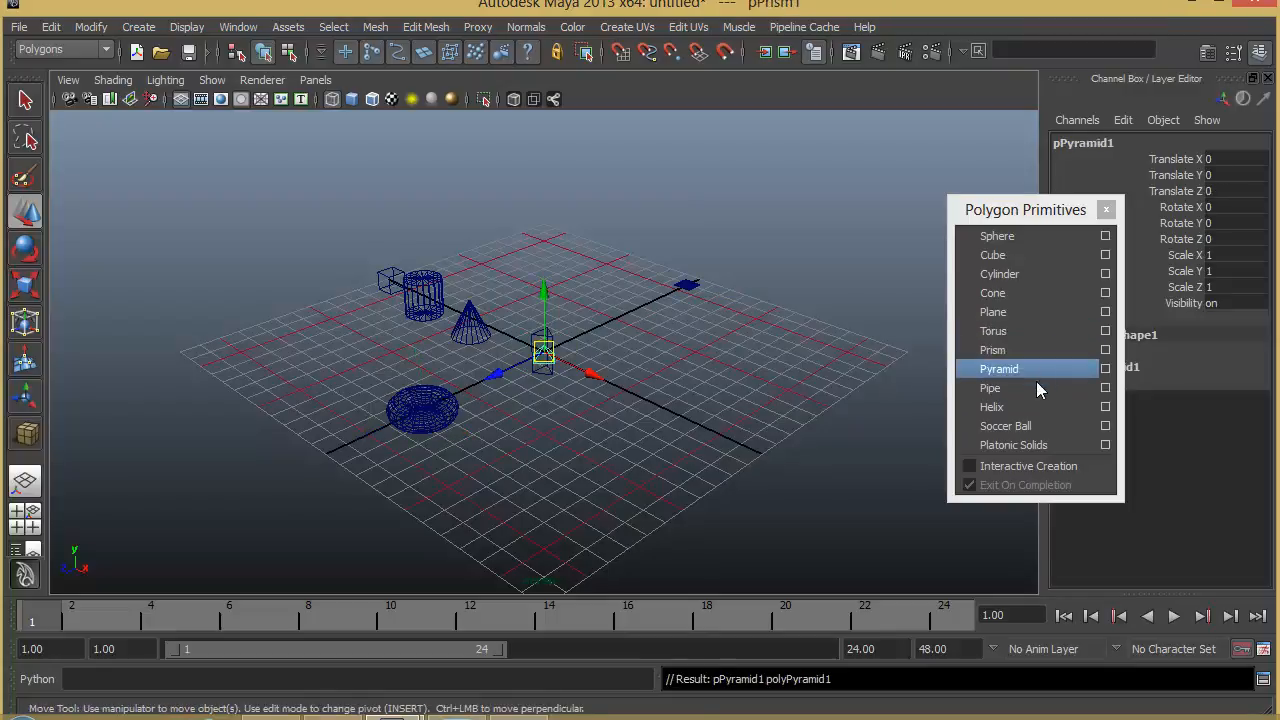
{"action": "left_click", "coordinate": [1022, 397]}
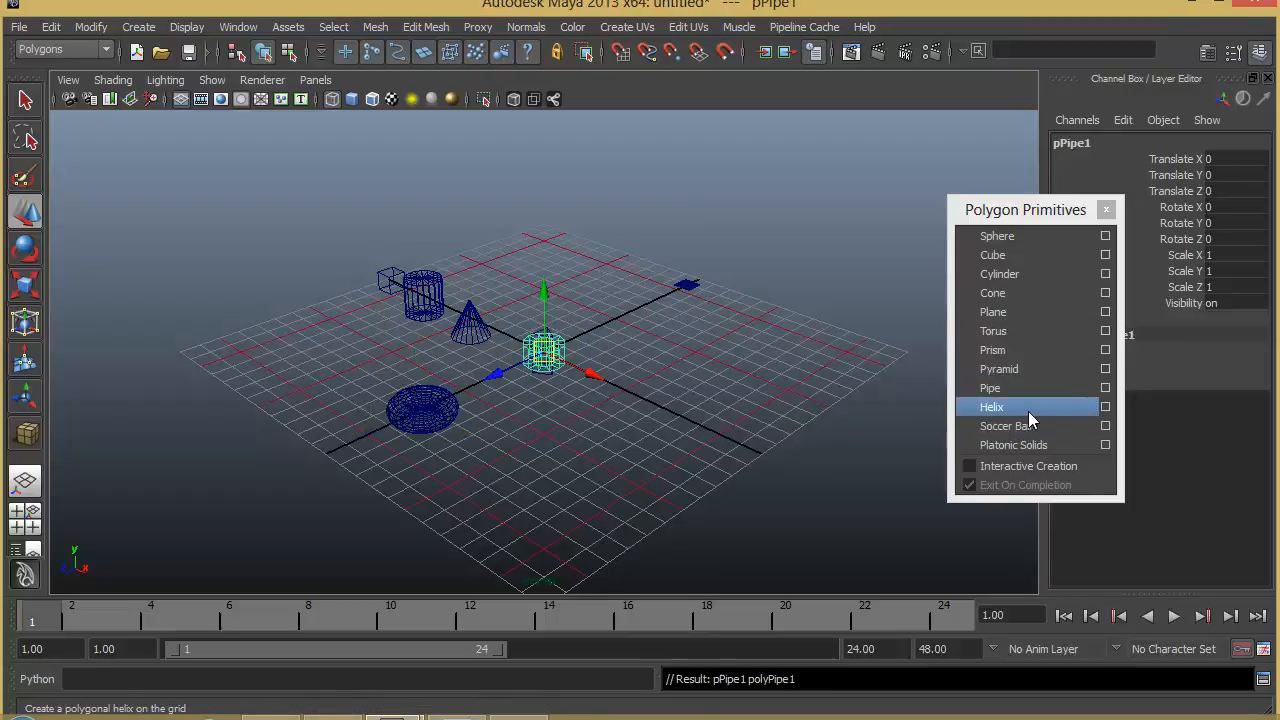
{"action": "left_click", "coordinate": [1030, 426]}
{"action": "left_click", "coordinate": [1042, 444]}
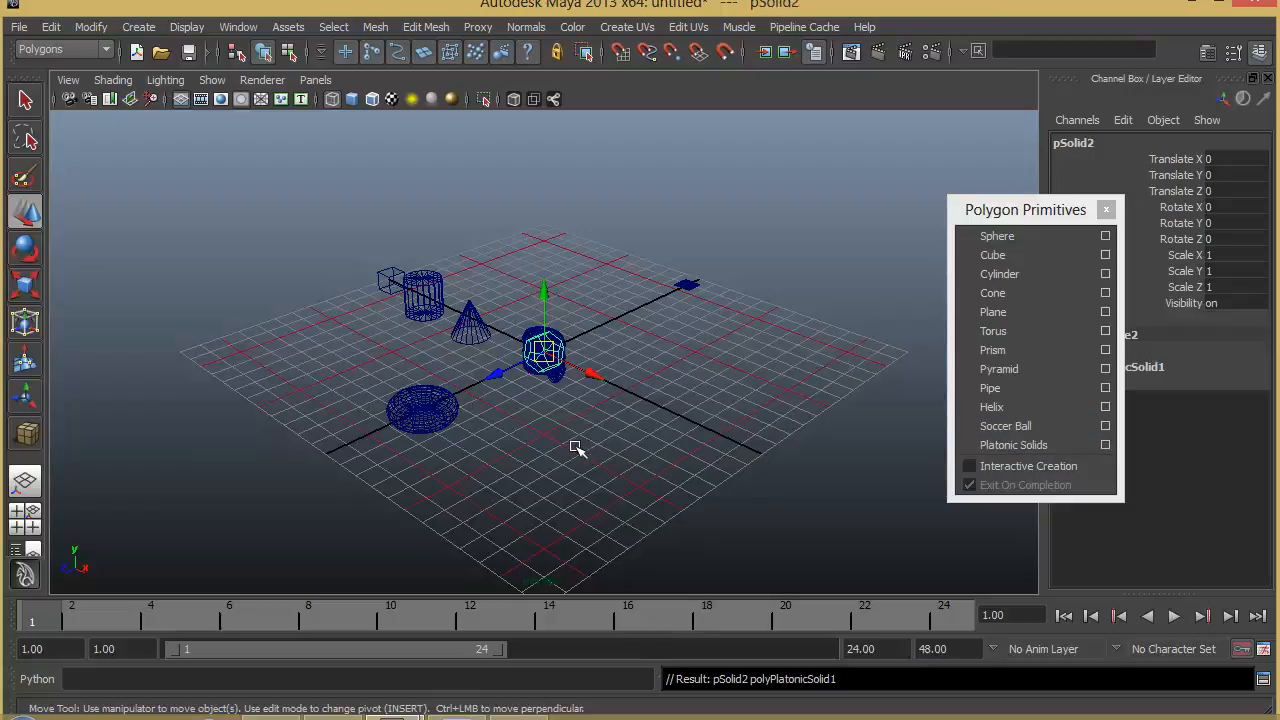
{"action": "left_click_drag", "start_coordinate": [571, 449], "coordinate": [617, 409], "text": "alt"}
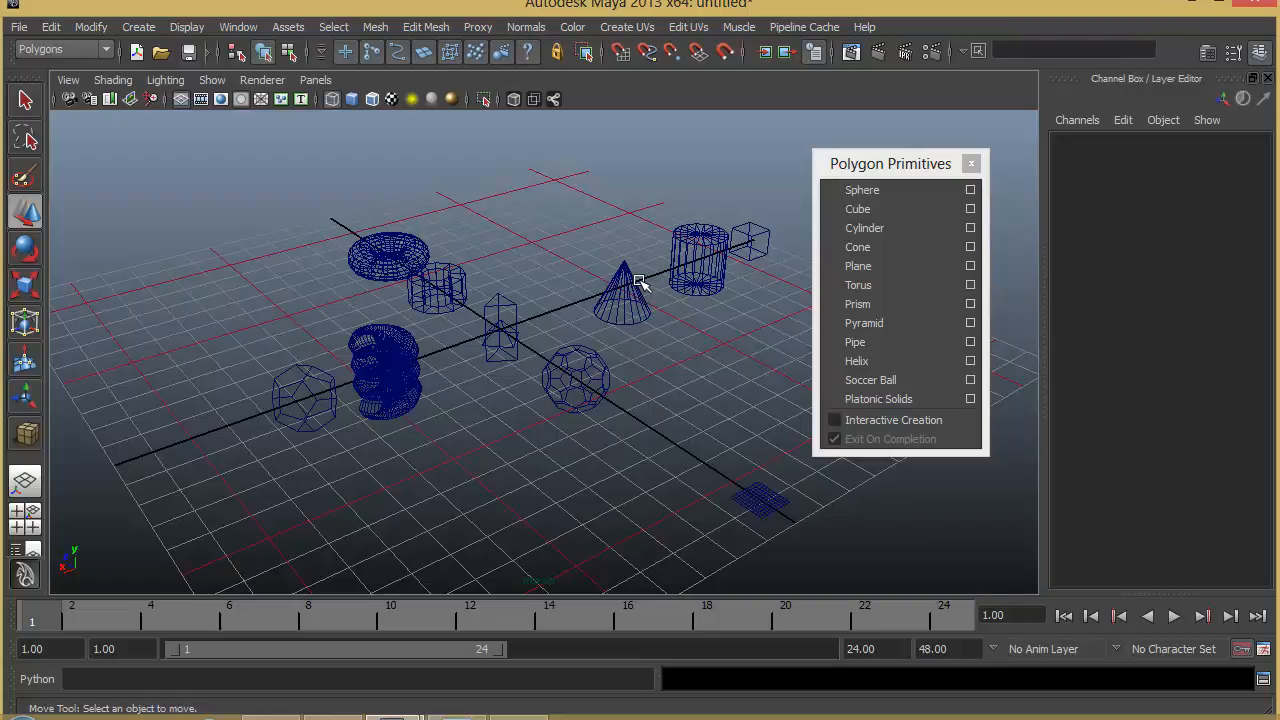
- Switch the viewport back and forth between wireframe and smooth shading to compare the primitives, ending in smooth shading
{"action": "key", "text": "5"}
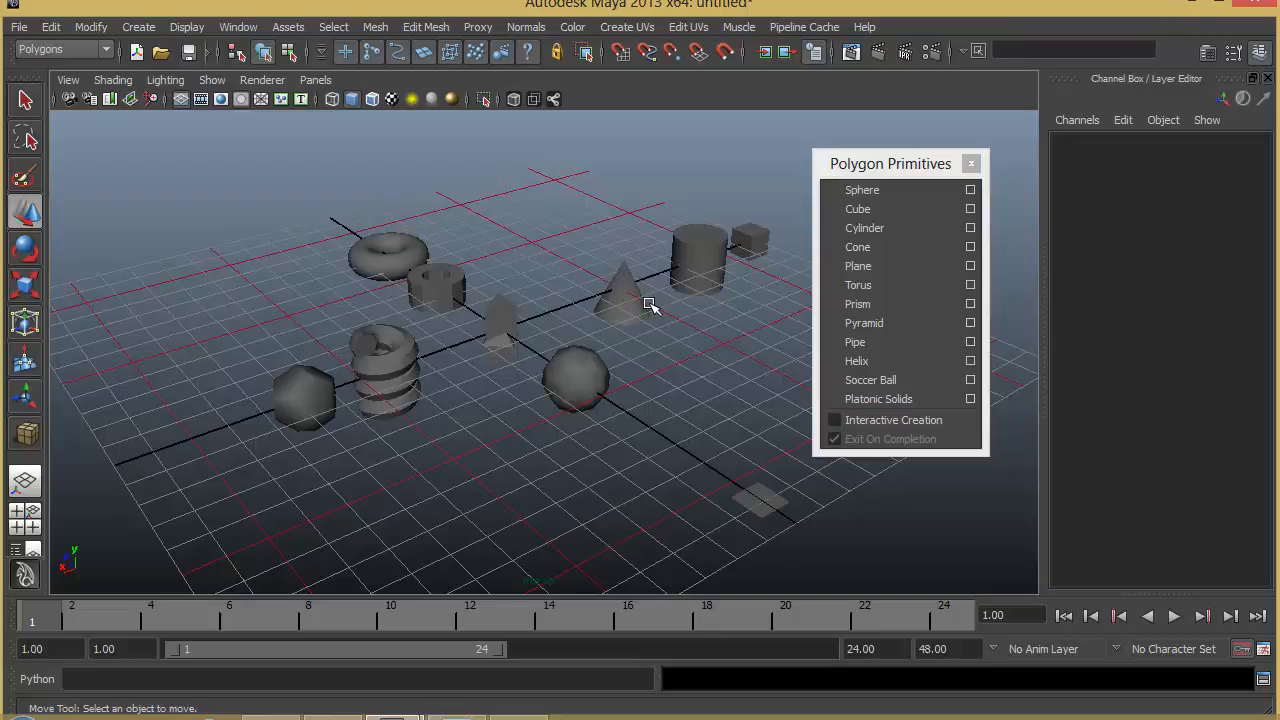
{"action": "key", "text": "4"}
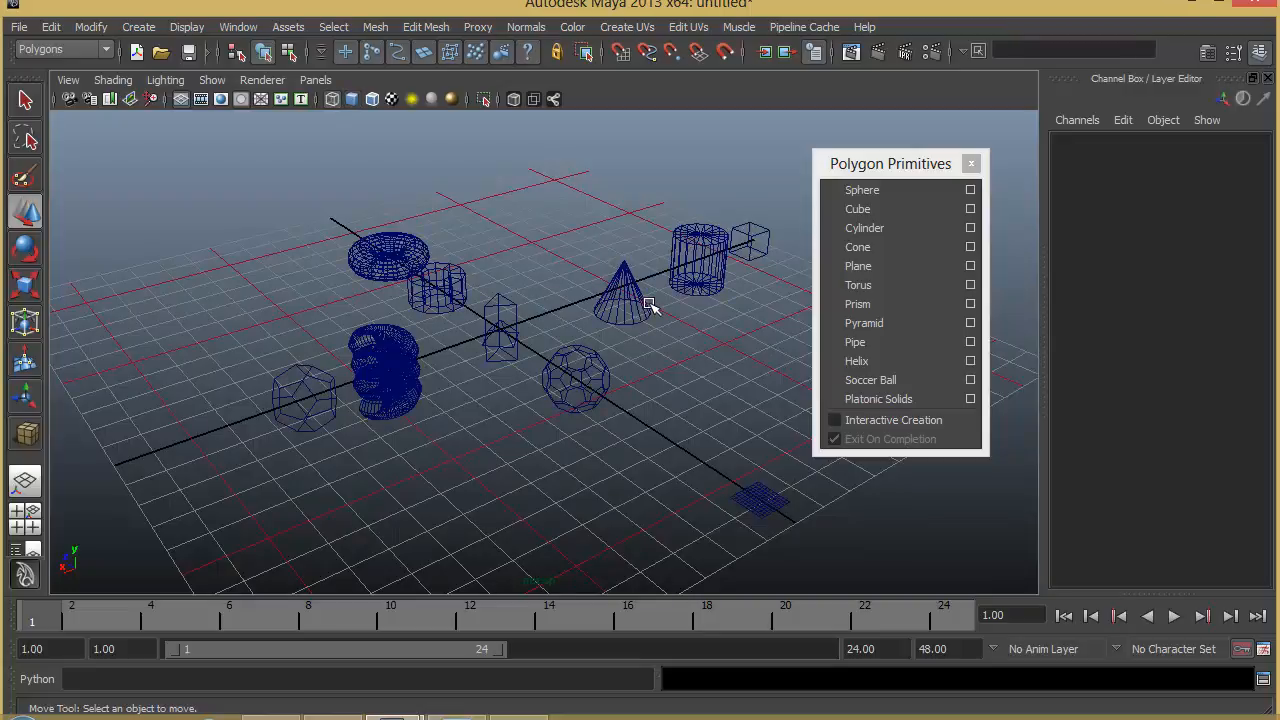
{"action": "key", "text": "5"}
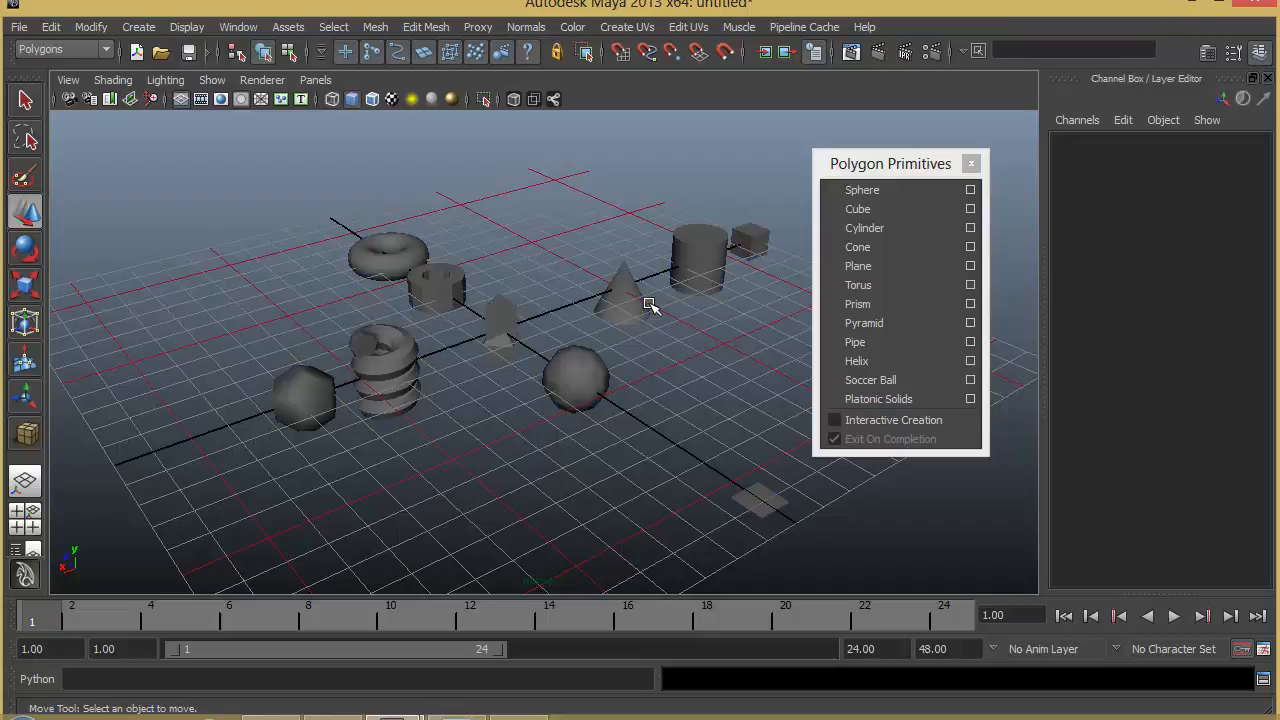
{"action": "key", "text": "4"}
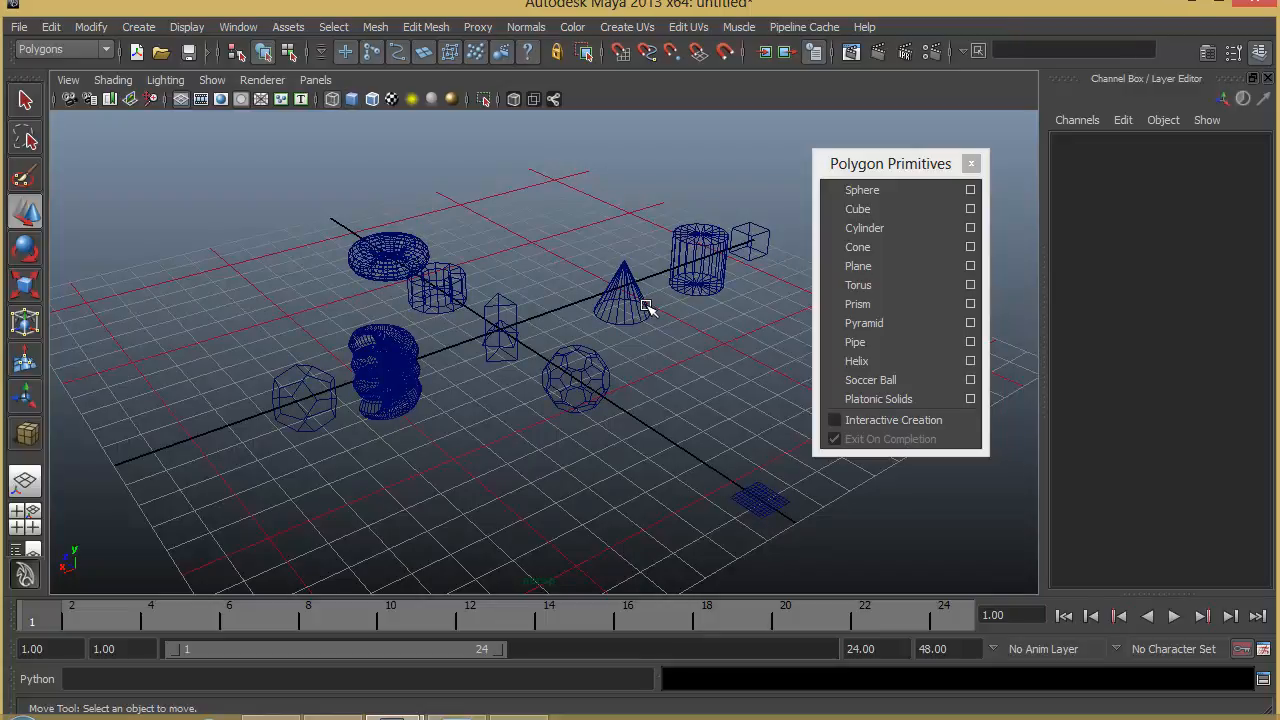
{"action": "key", "text": "5"}
{"action": "key", "text": "4"}
{"action": "key", "text": "5"}
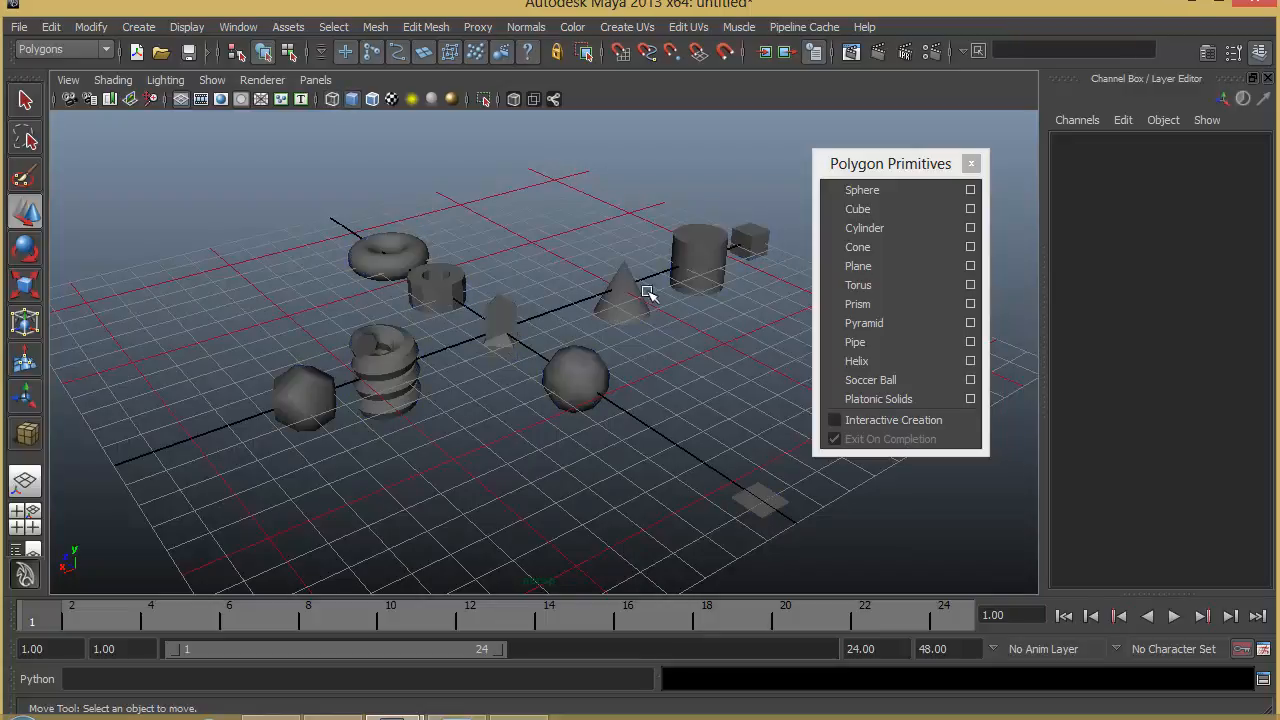
{"action": "key", "text": "4"}
{"action": "left_click", "coordinate": [353, 100]}
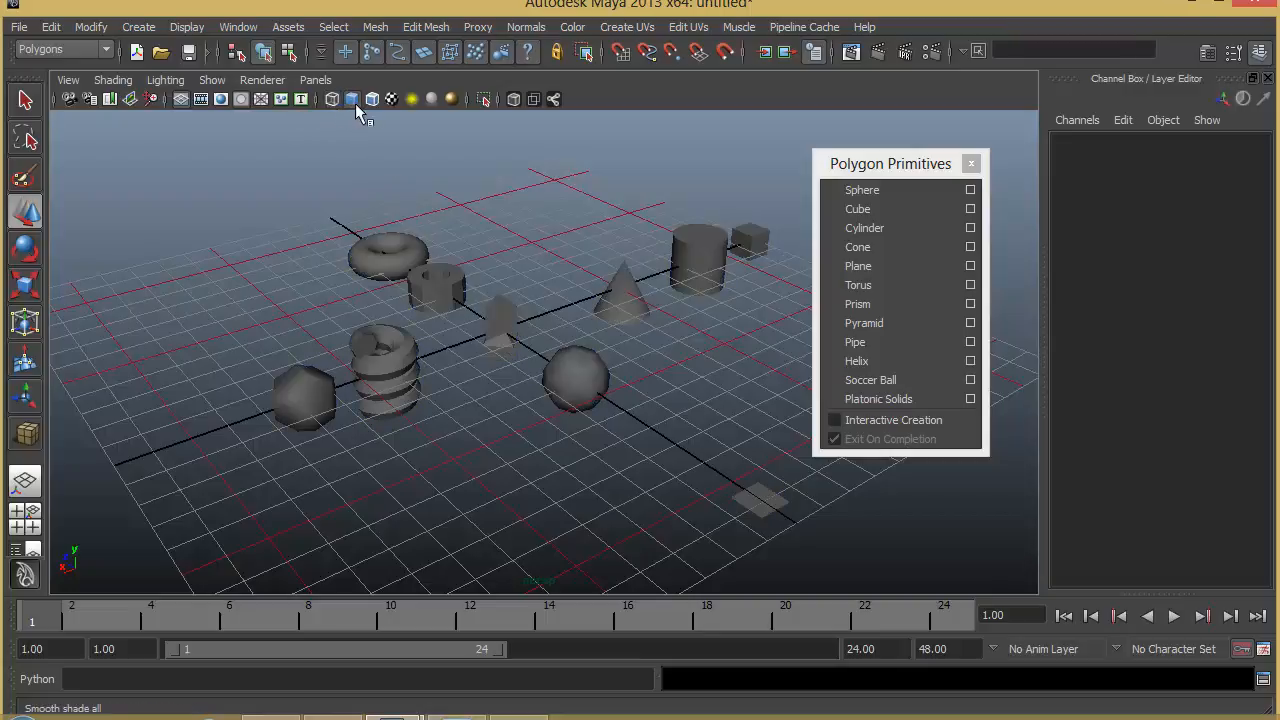
{"action": "left_click", "coordinate": [339, 106]}
{"action": "key", "text": "5"}
{"action": "key", "text": "4"}
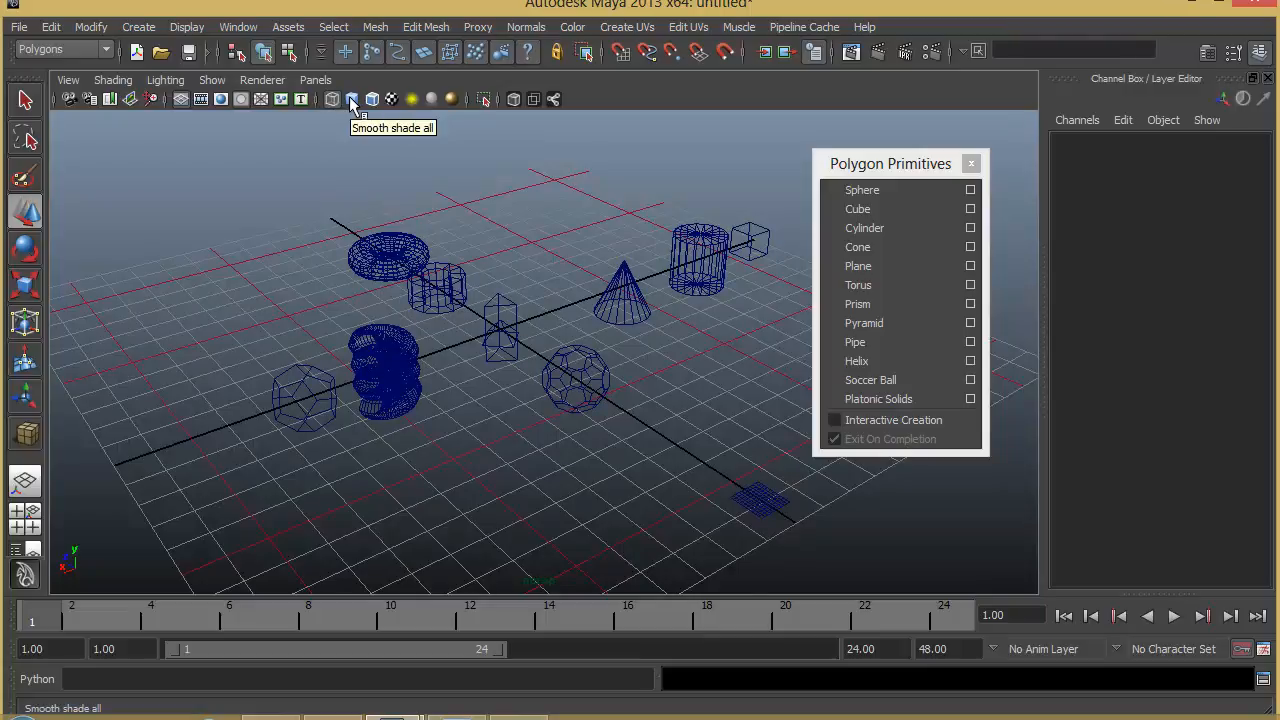
{"action": "left_click", "coordinate": [351, 102]}
{"action": "left_click_drag", "start_coordinate": [210, 370], "coordinate": [380, 382], "text": "alt"}
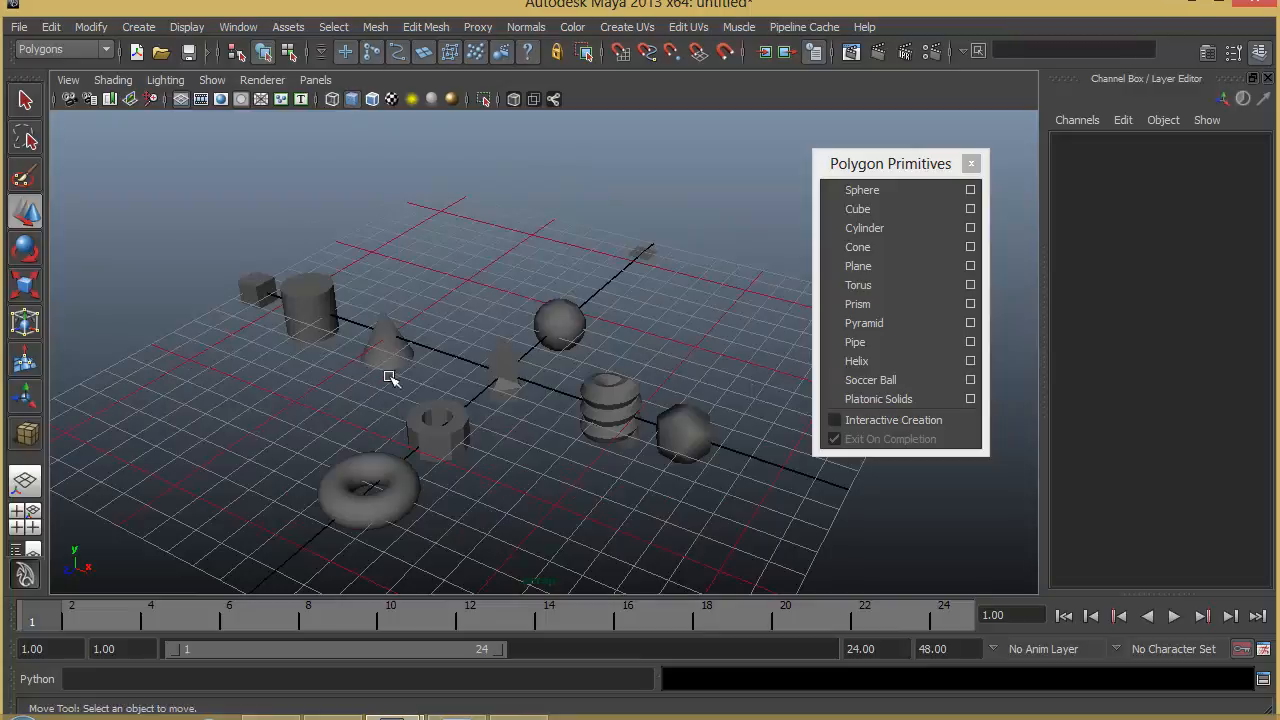
- Start a new scene without saving the current one, and create a polygon cube at the origin
{"action": "left_click", "coordinate": [136, 51]}
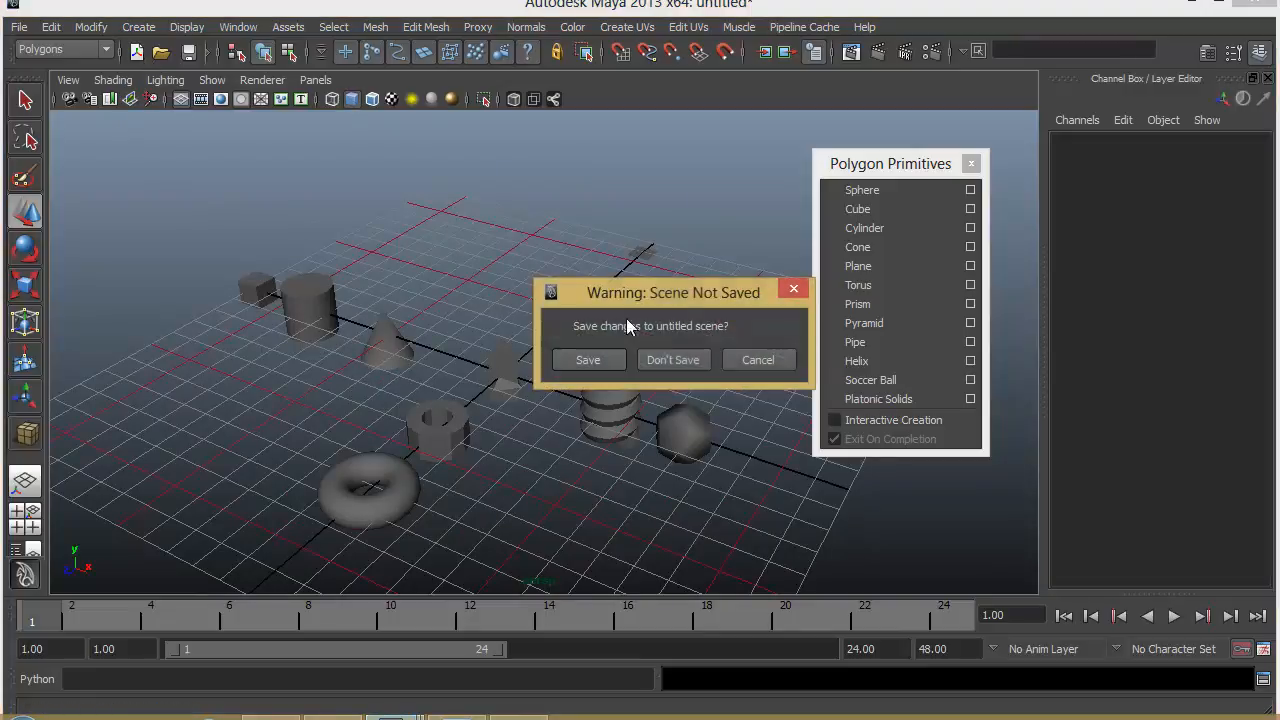
{"action": "left_click", "coordinate": [693, 360]}
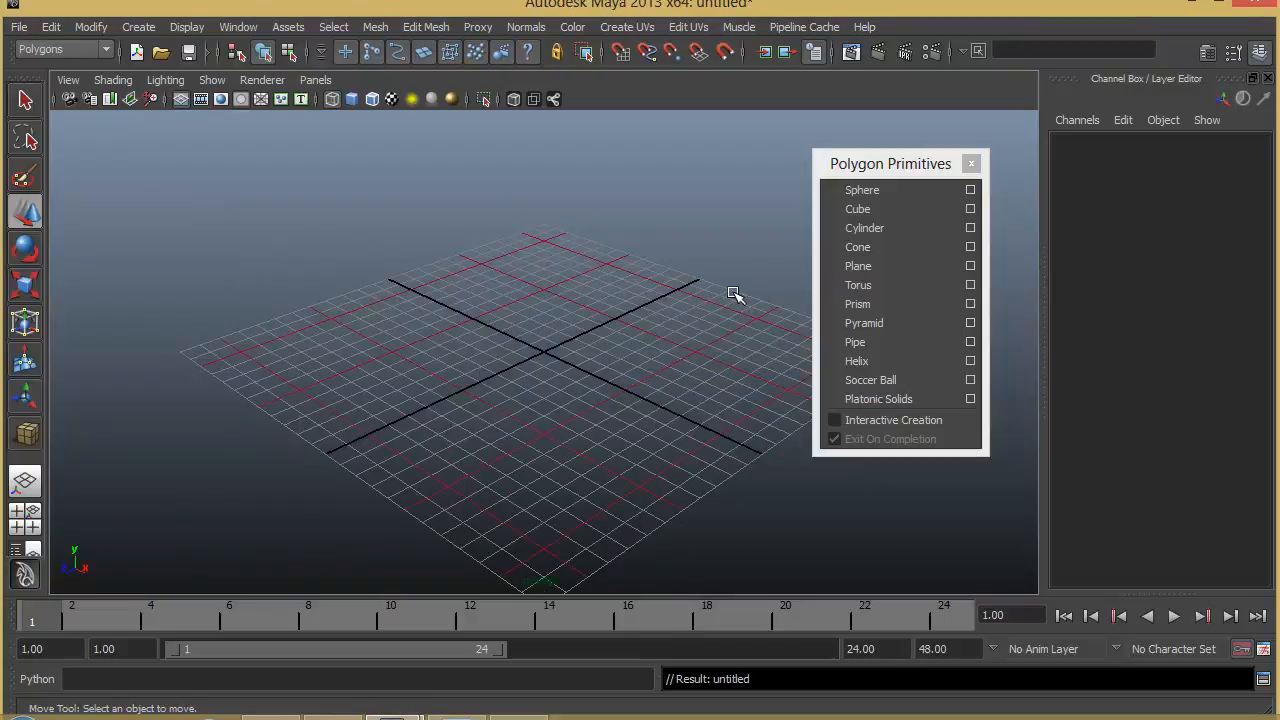
{"action": "left_click", "coordinate": [853, 211]}
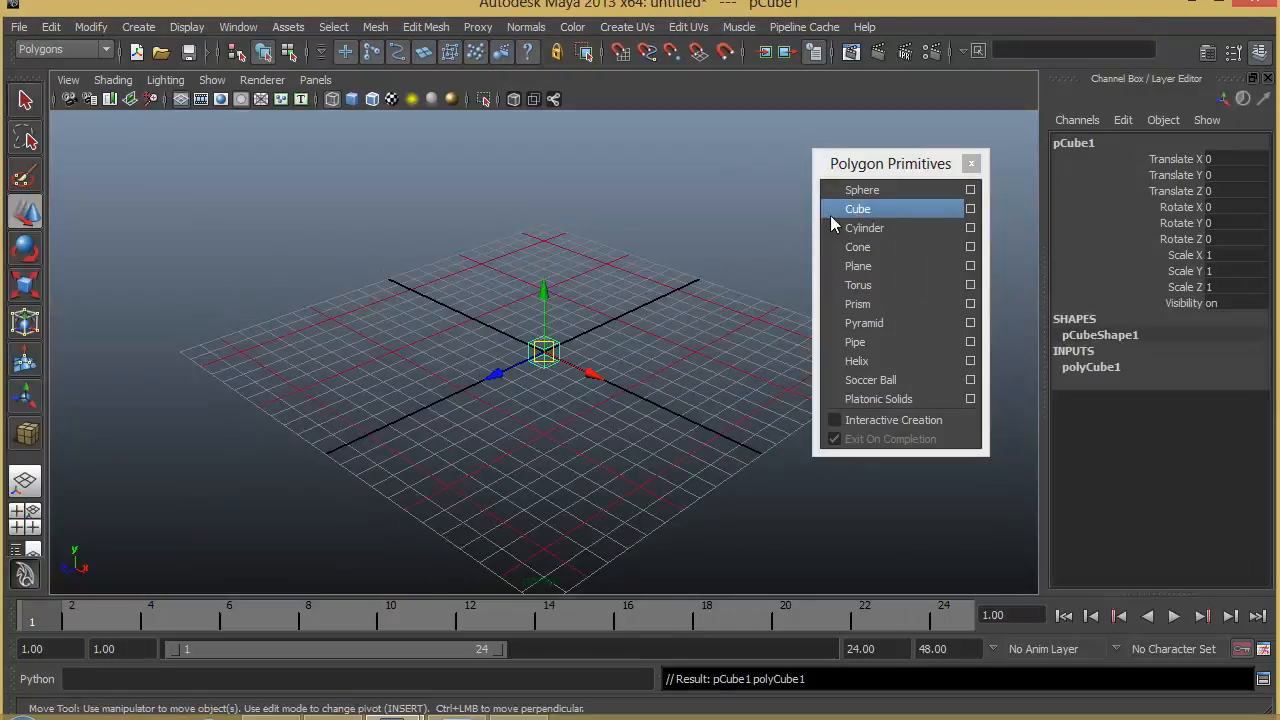
- Set the cube's width to 100 and depth to 50, keeping its height at 1
{"action": "left_click", "coordinate": [1091, 367]}
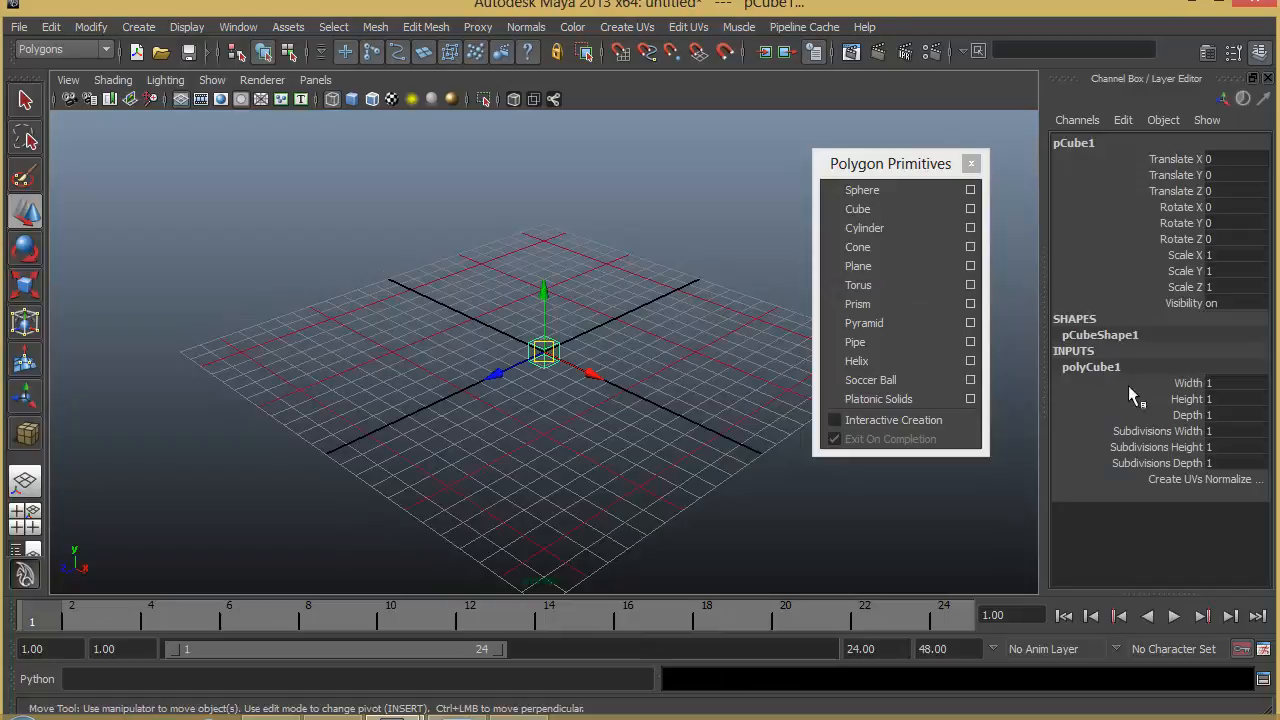
{"action": "double_click", "coordinate": [1237, 382]}
{"action": "type", "text": "100"}
{"action": "key", "text": "Return"}
{"action": "double_click", "coordinate": [1236, 400]}
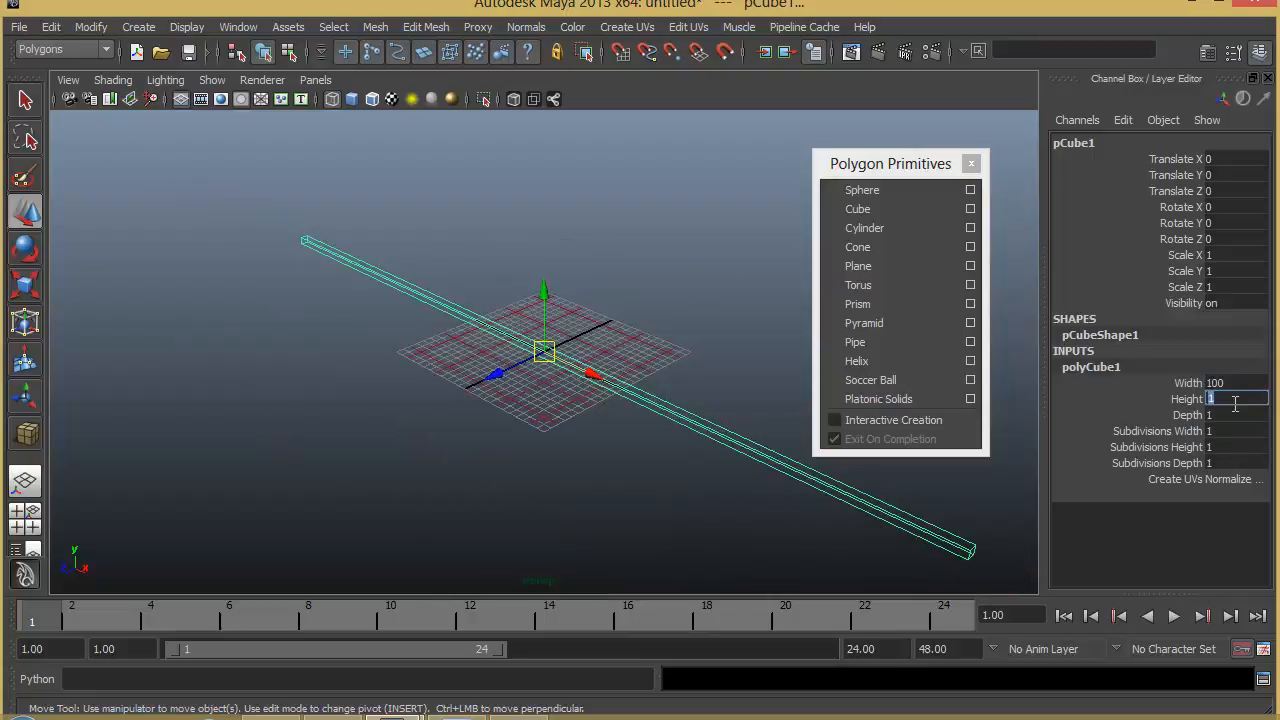
{"action": "key", "text": "Tab"}
{"action": "type", "text": "50"}
{"action": "key", "text": "Return"}
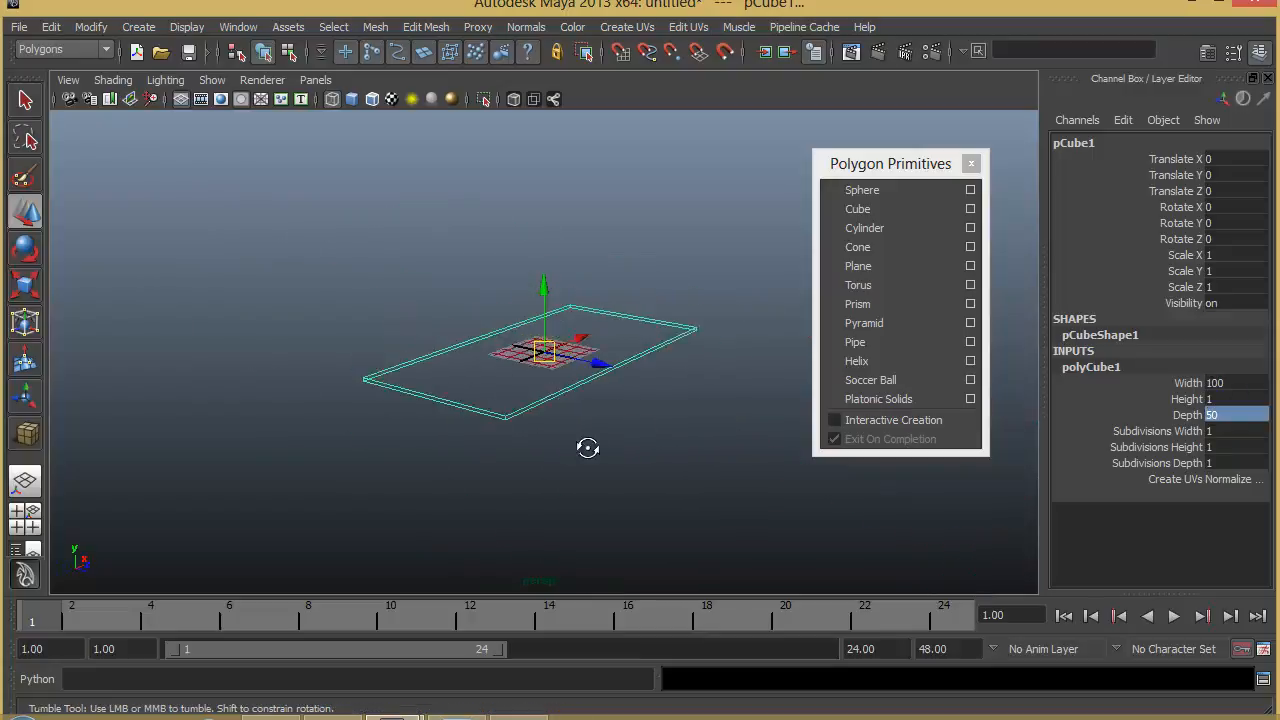
{"action": "mouse_move", "coordinate": [586, 449]}
{"action": "left_mouse_down", "text": "alt"}
{"action": "mouse_move", "coordinate": [606, 457]}
{"action": "mouse_move", "coordinate": [543, 474]}
{"action": "mouse_move", "coordinate": [582, 431]}
{"action": "left_mouse_up", "text": "alt"}
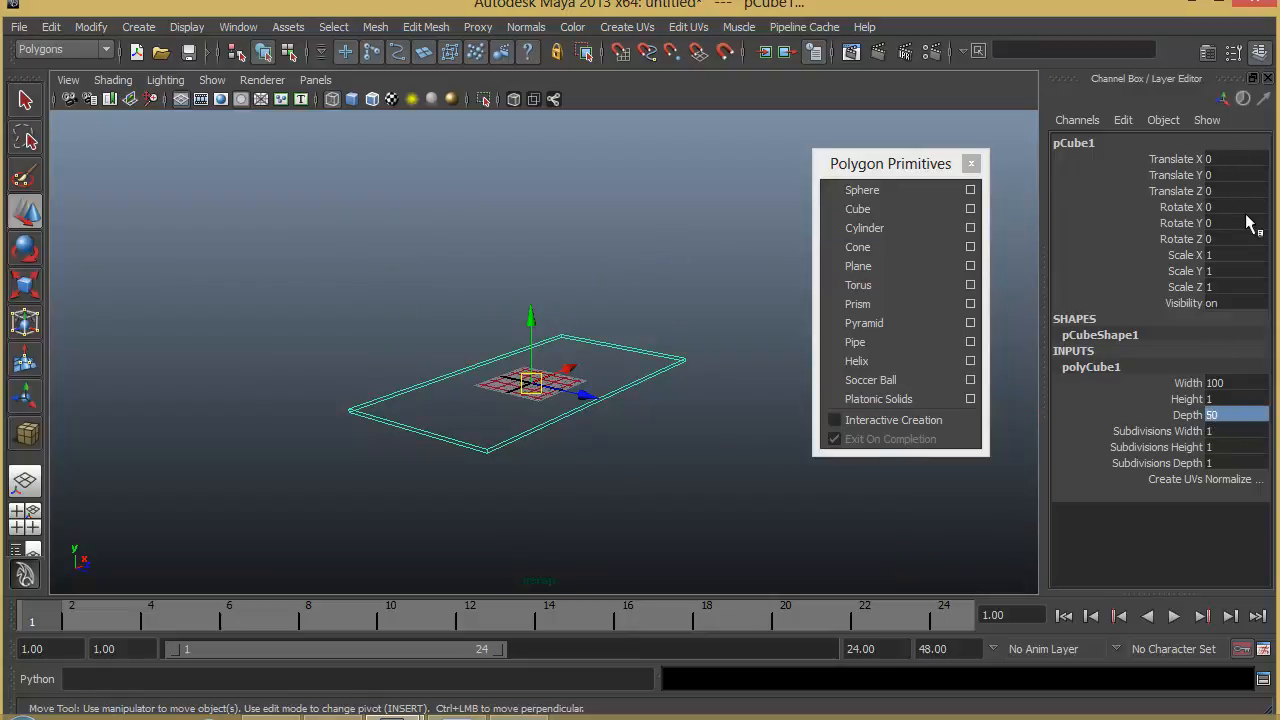
- Raise the flat slab to a Translate Y value of 50
{"action": "left_click", "coordinate": [1237, 176]}
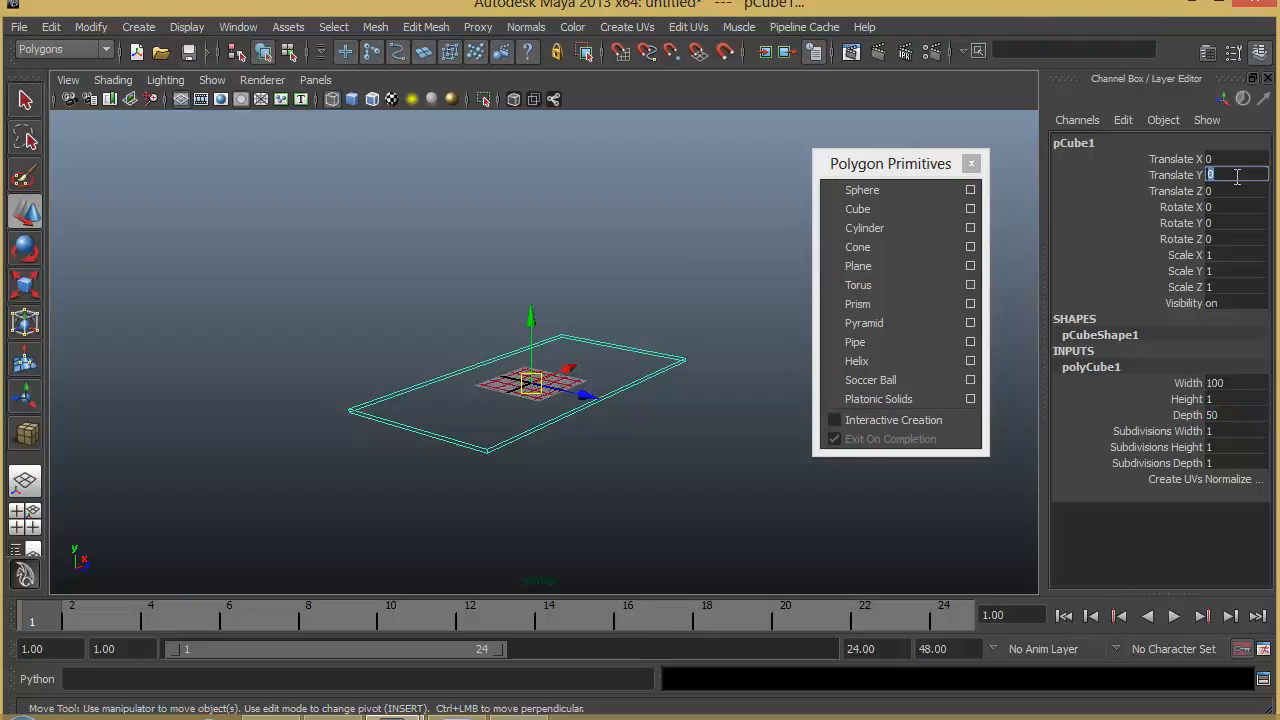
{"action": "type", "text": "50"}
{"action": "key", "text": "Return"}
{"action": "left_click_drag", "start_coordinate": [632, 450], "coordinate": [586, 446], "text": "alt"}
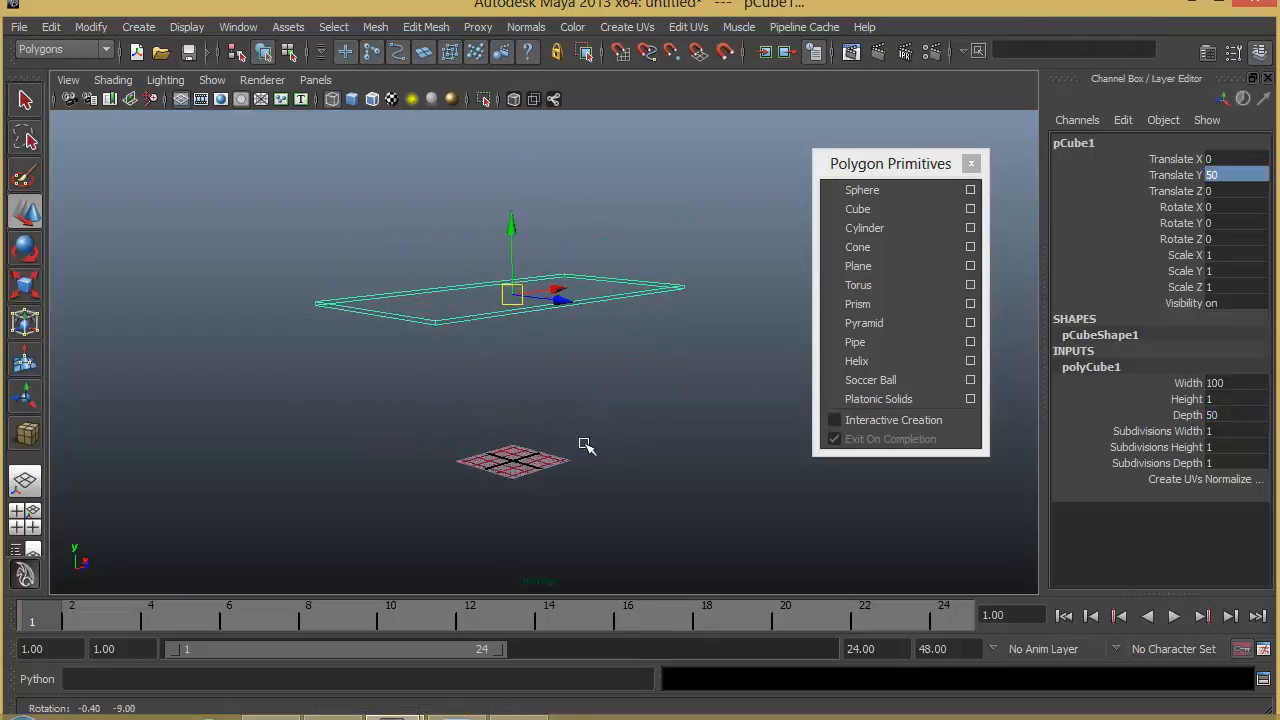
- Set the slab's Translate Y to 30 and deselect it
{"action": "type", "text": "30"}
{"action": "key", "text": "Return"}
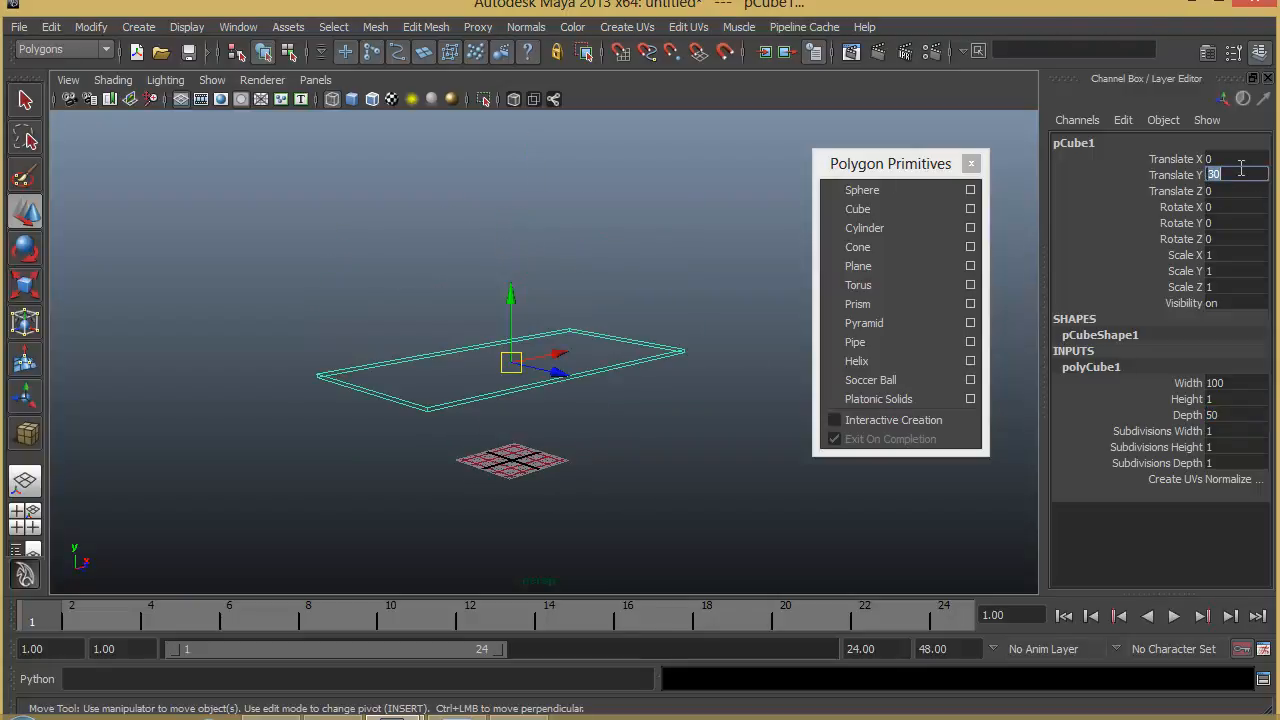
{"action": "left_click_drag", "start_coordinate": [550, 550], "coordinate": [486, 543], "text": "alt"}
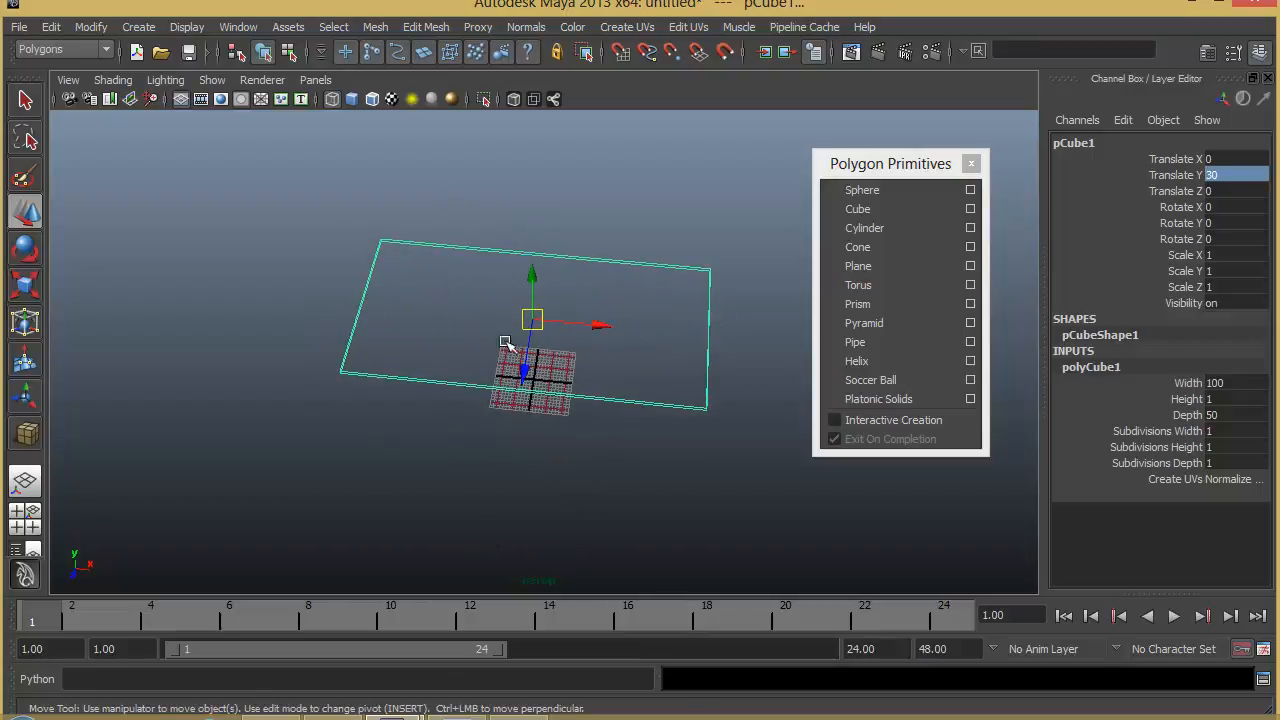
{"action": "left_click_drag", "start_coordinate": [565, 412], "coordinate": [707, 430], "text": "alt"}
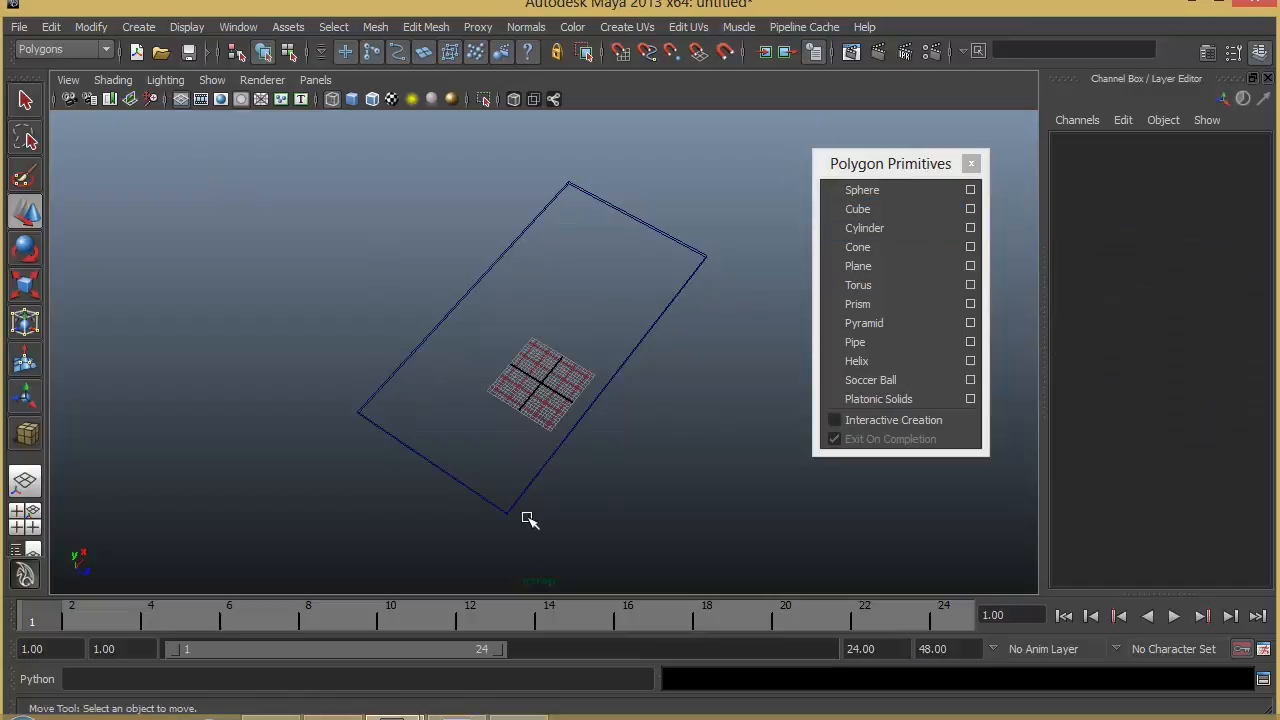
- Create a second polygon cube at the origin below the slab and set its height to 30
{"action": "left_click_drag", "start_coordinate": [526, 517], "coordinate": [446, 372], "text": "alt"}
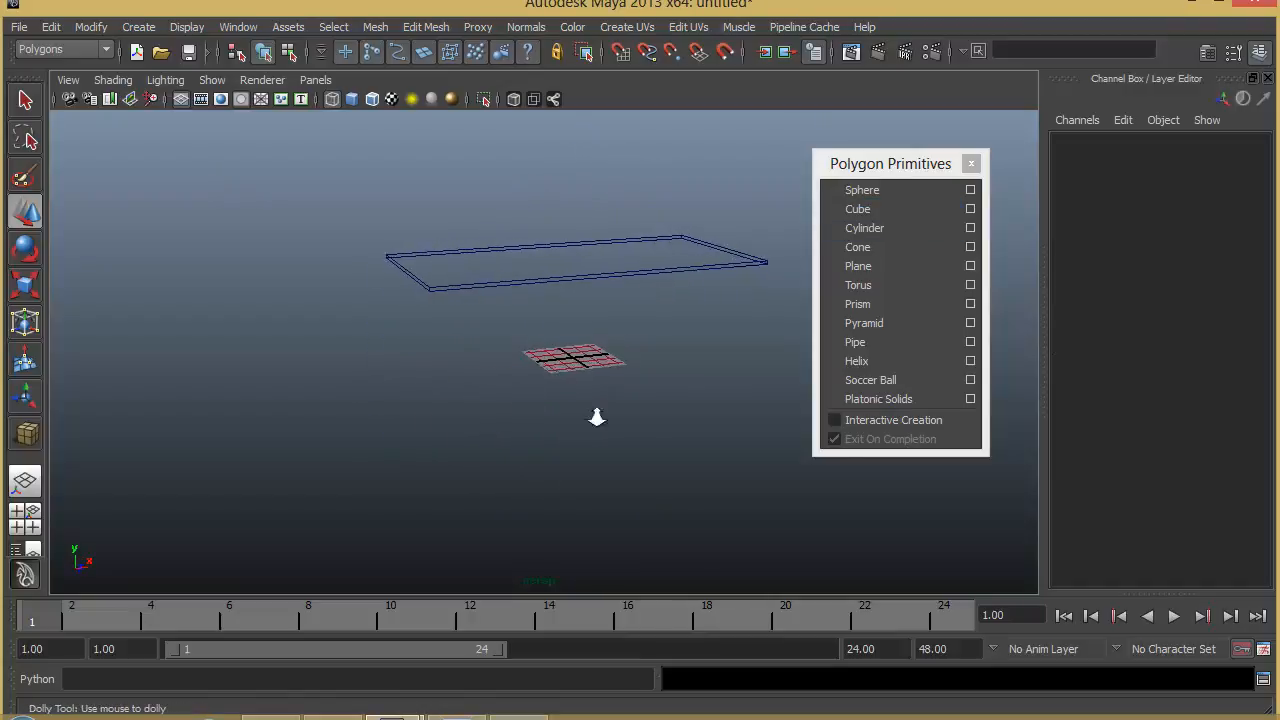
{"action": "right_click_drag", "start_coordinate": [597, 417], "coordinate": [1143, 465], "text": "alt"}
{"action": "middle_click_drag", "start_coordinate": [398, 360], "coordinate": [238, 395], "text": "alt"}
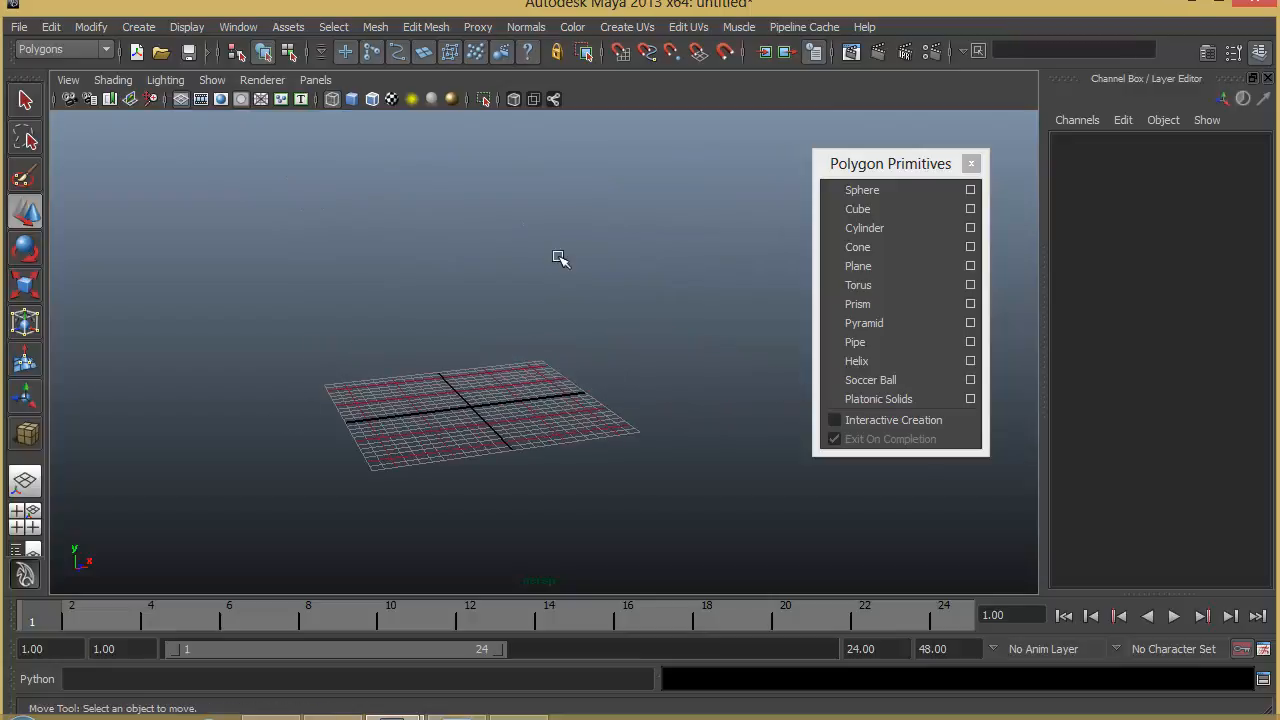
{"action": "left_click", "coordinate": [869, 210]}
{"action": "middle_click_drag", "start_coordinate": [506, 446], "coordinate": [594, 443], "text": "alt"}
{"action": "right_click_drag", "start_coordinate": [594, 443], "coordinate": [520, 420], "text": "alt"}
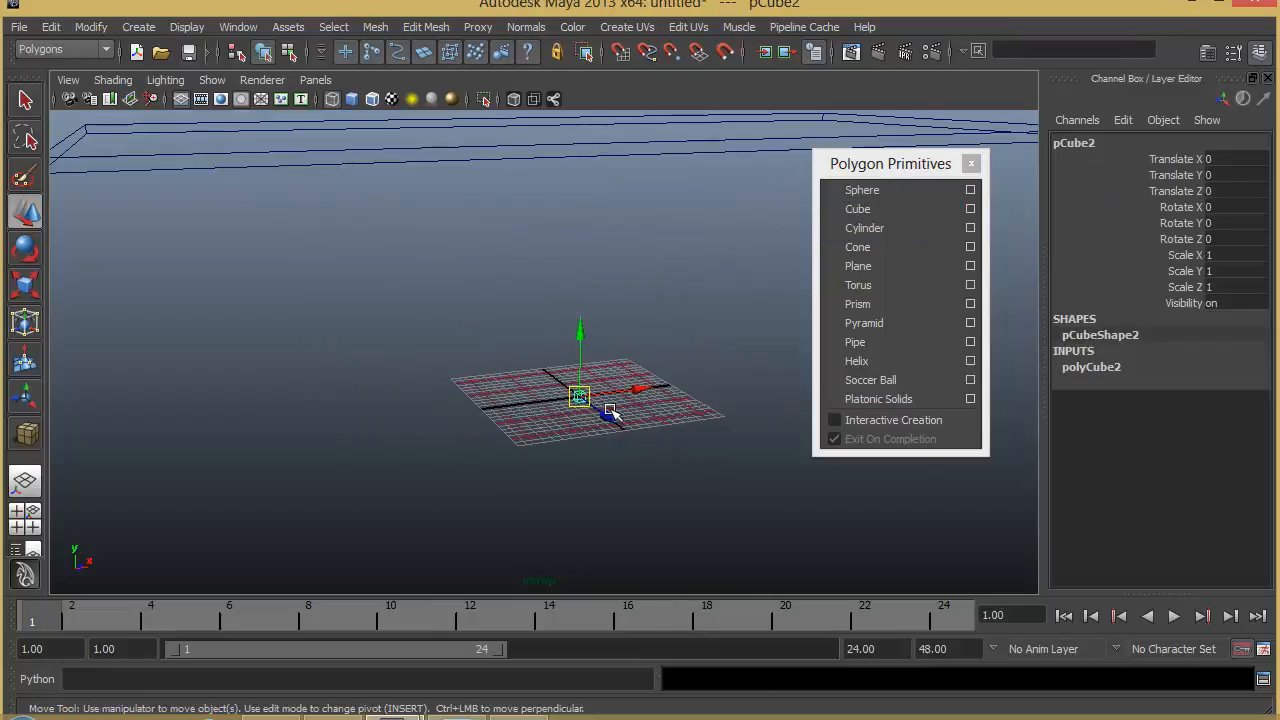
{"action": "middle_click_drag", "start_coordinate": [567, 428], "coordinate": [565, 465], "text": "alt"}
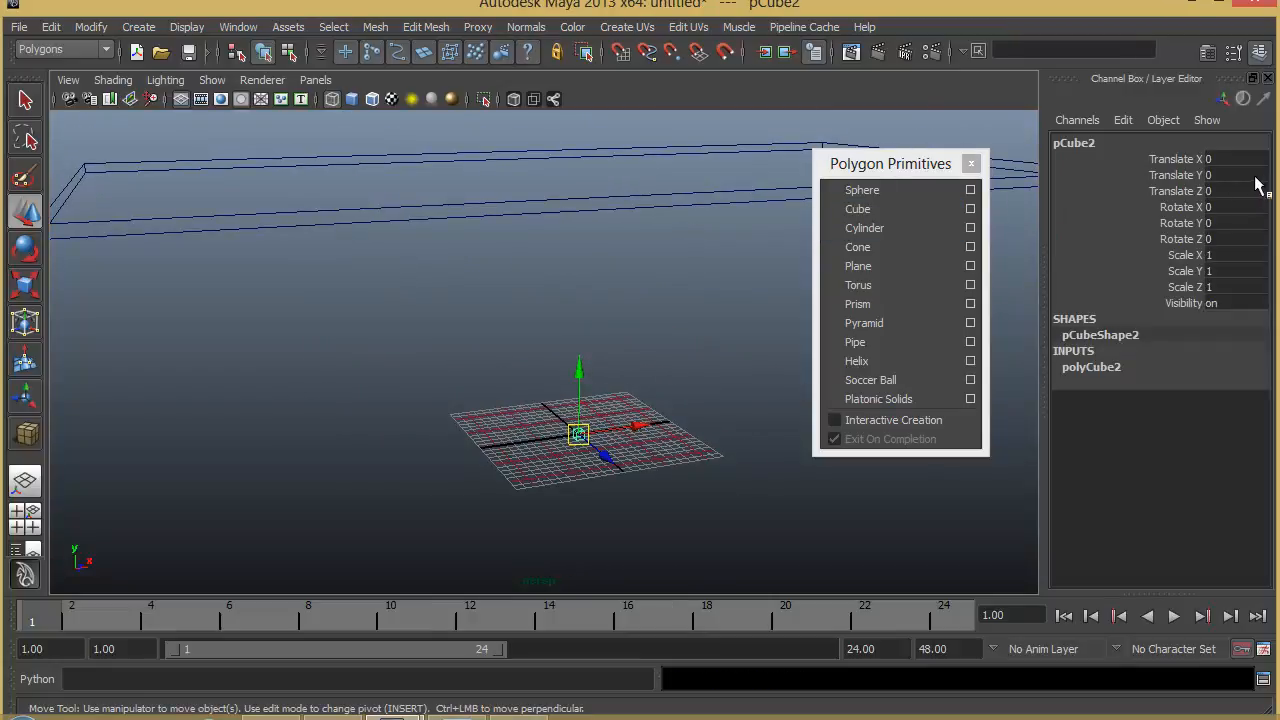
{"action": "left_click", "coordinate": [1092, 367]}
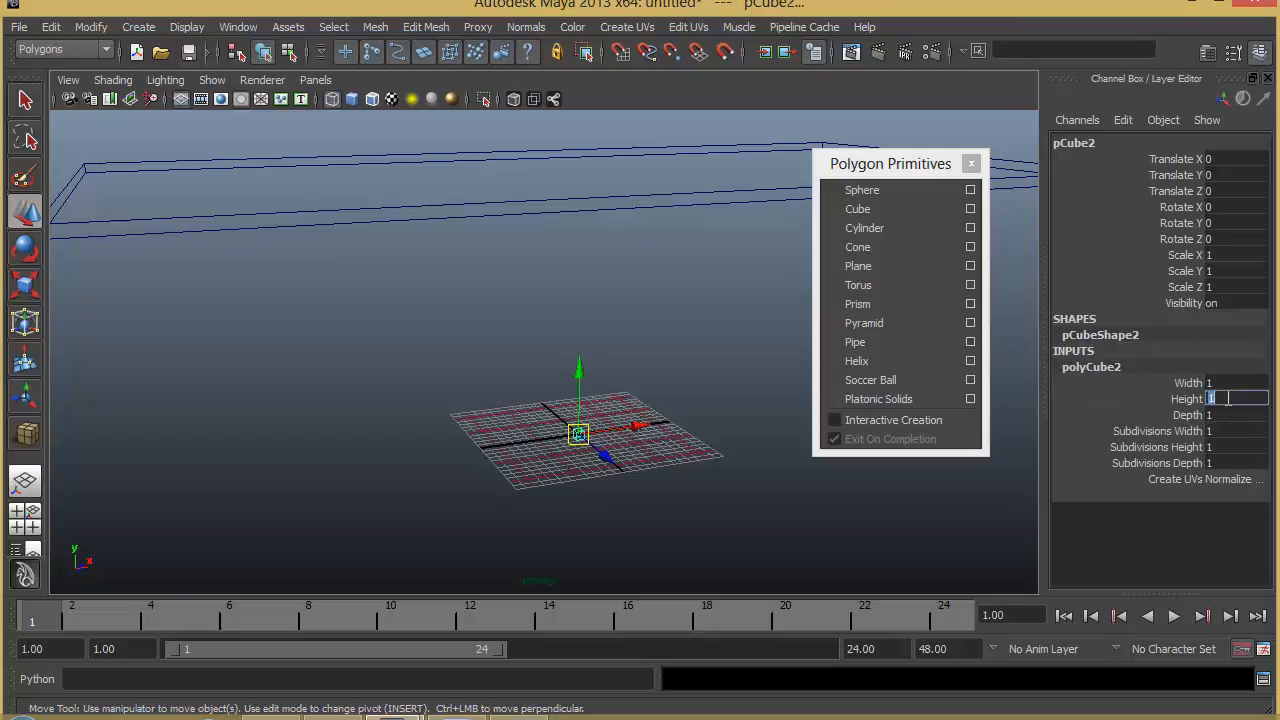
{"action": "key", "text": "Return"}
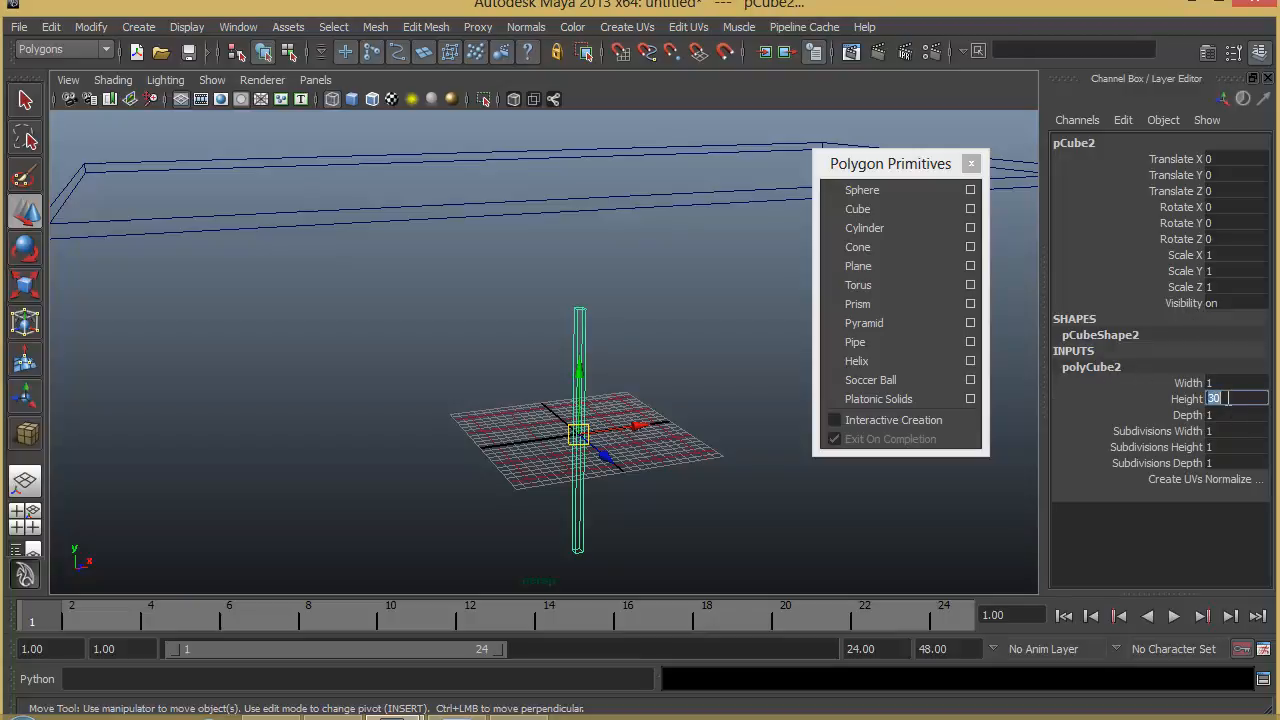
- Set the tall cube's Translate Y to 15 and display the scene smooth shaded
{"action": "left_click_drag", "start_coordinate": [417, 535], "coordinate": [504, 503], "text": "alt"}
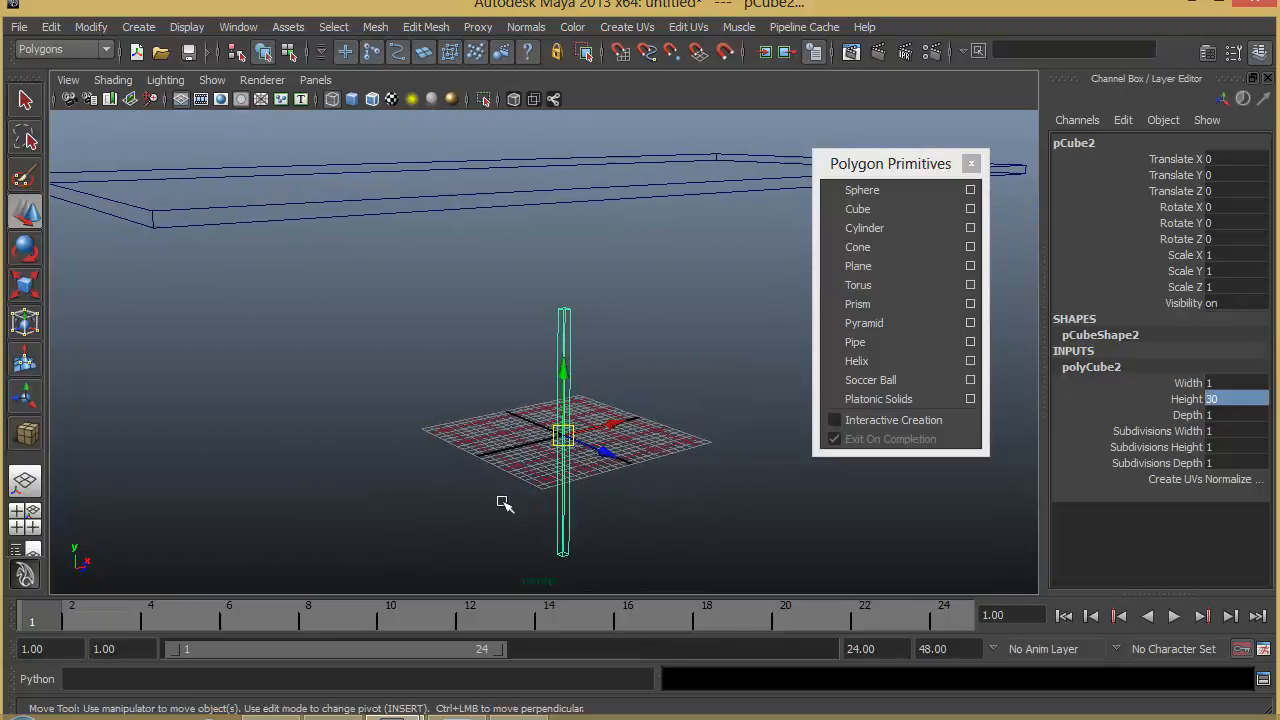
{"action": "left_click", "coordinate": [1243, 174]}
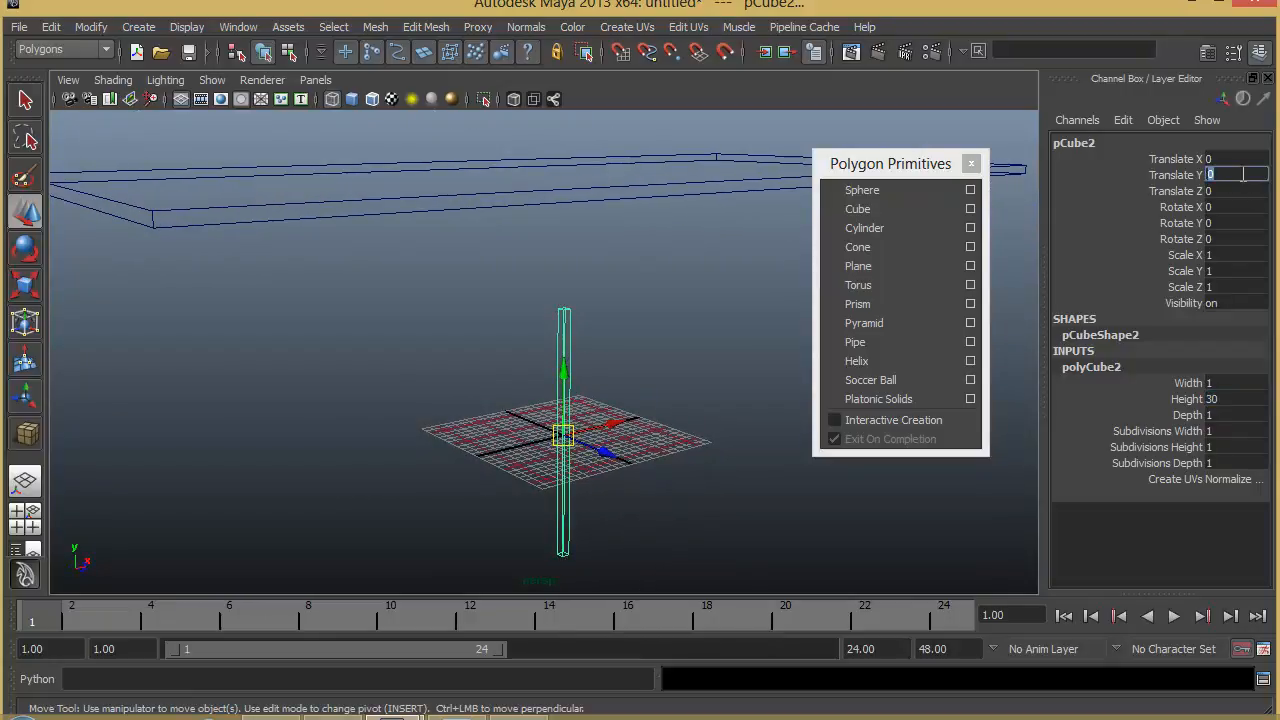
{"action": "key", "text": "Return"}
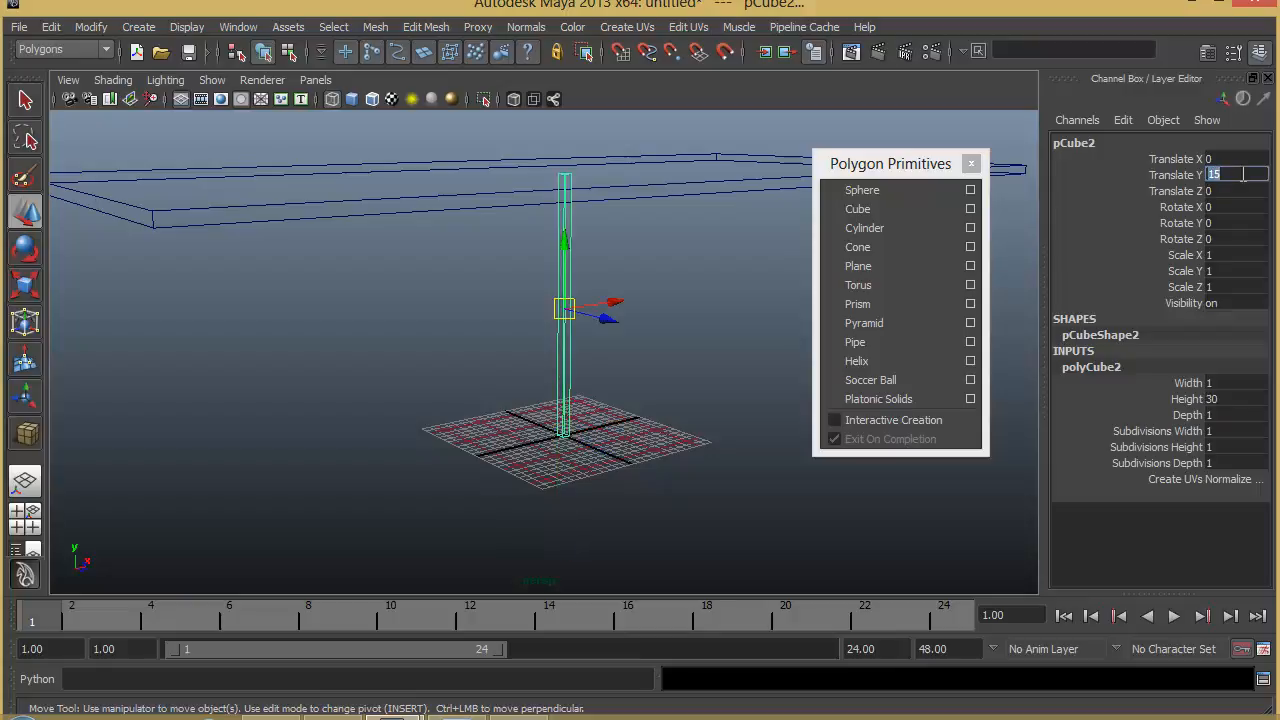
{"action": "scroll", "coordinate": [623, 226], "scroll_direction": "down", "scroll_amount": 2}
{"action": "left_click_drag", "start_coordinate": [612, 280], "coordinate": [545, 255], "text": "alt"}
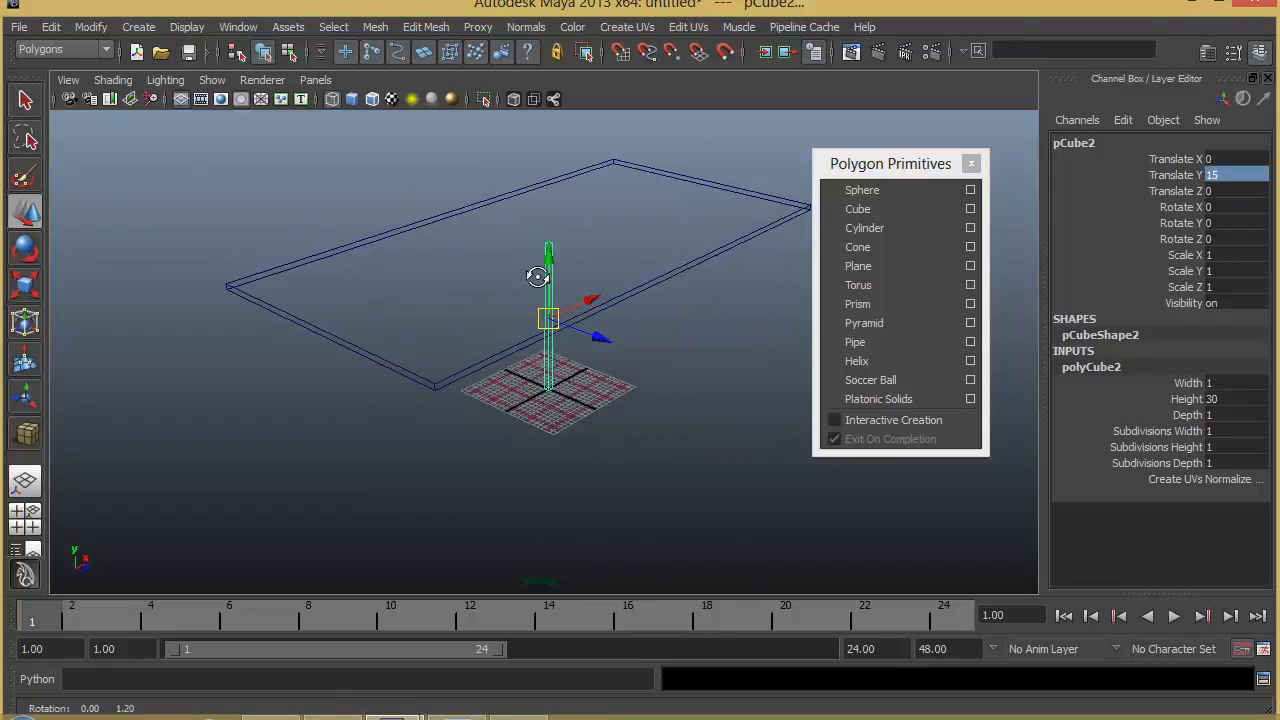
{"action": "right_click_drag", "start_coordinate": [545, 255], "coordinate": [540, 278], "text": "alt"}
{"action": "left_click_drag", "start_coordinate": [540, 278], "coordinate": [577, 306], "text": "alt"}
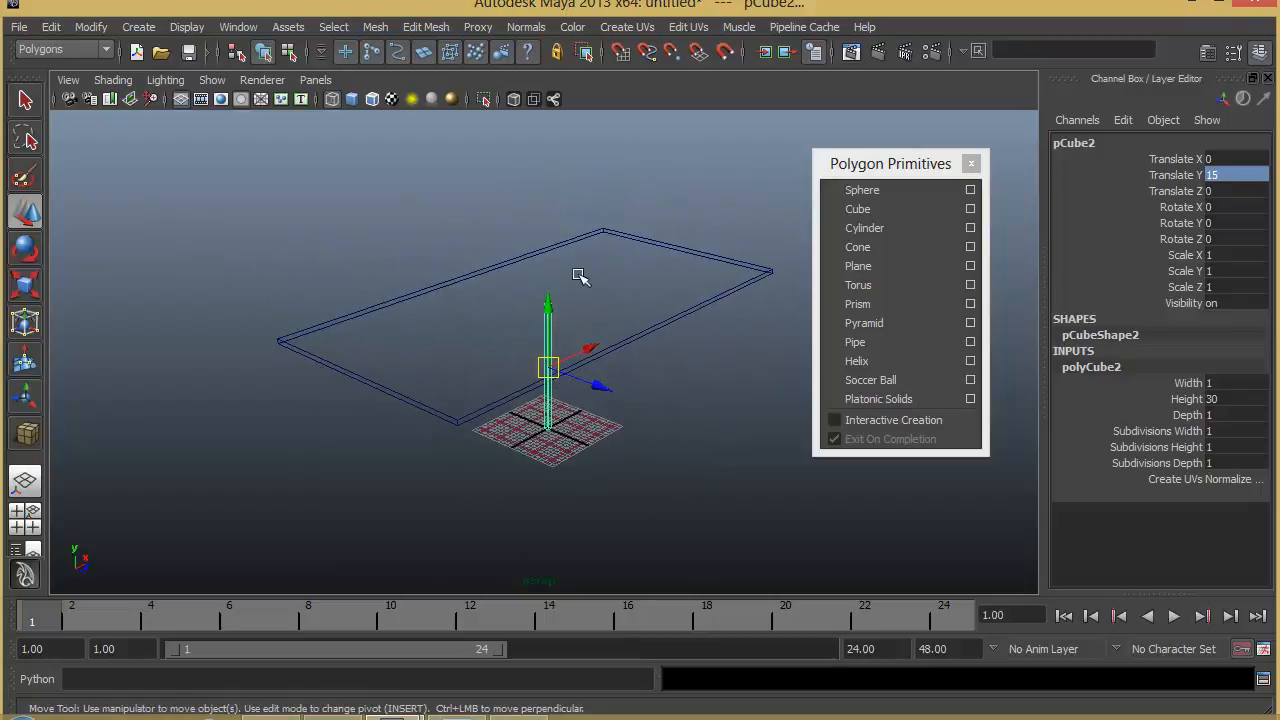
{"action": "left_click", "coordinate": [354, 99]}
{"action": "left_click_drag", "start_coordinate": [571, 423], "coordinate": [608, 423], "text": "alt"}
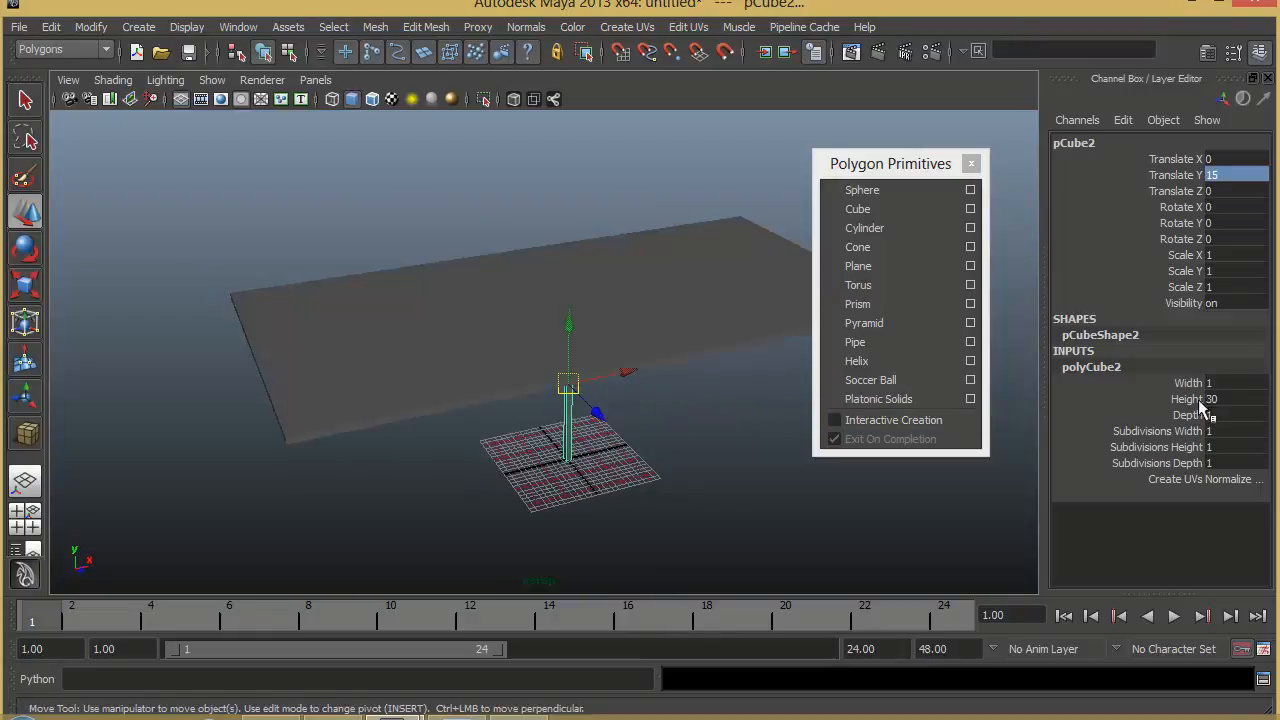
- Set the tall cube's width and depth to 5
{"action": "left_click", "coordinate": [1230, 384]}
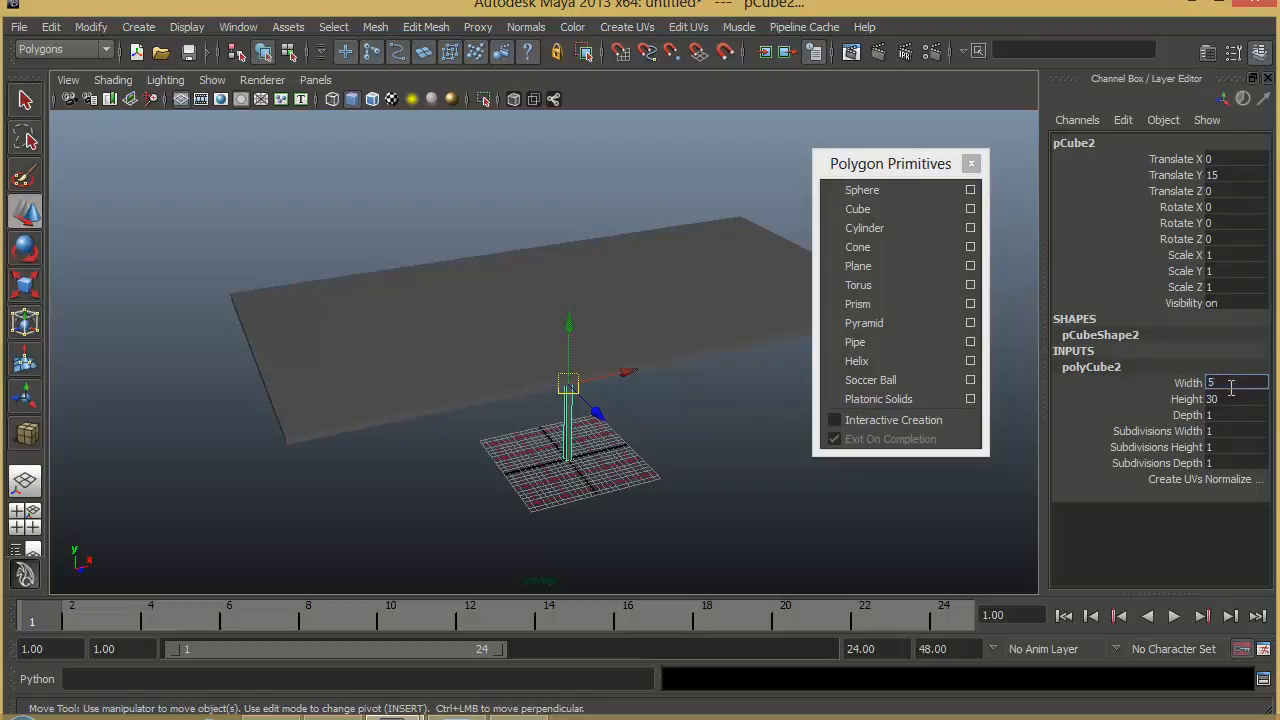
{"action": "type", "text": "5"}
{"action": "key", "text": "Tab"}
{"action": "key", "text": "Tab"}
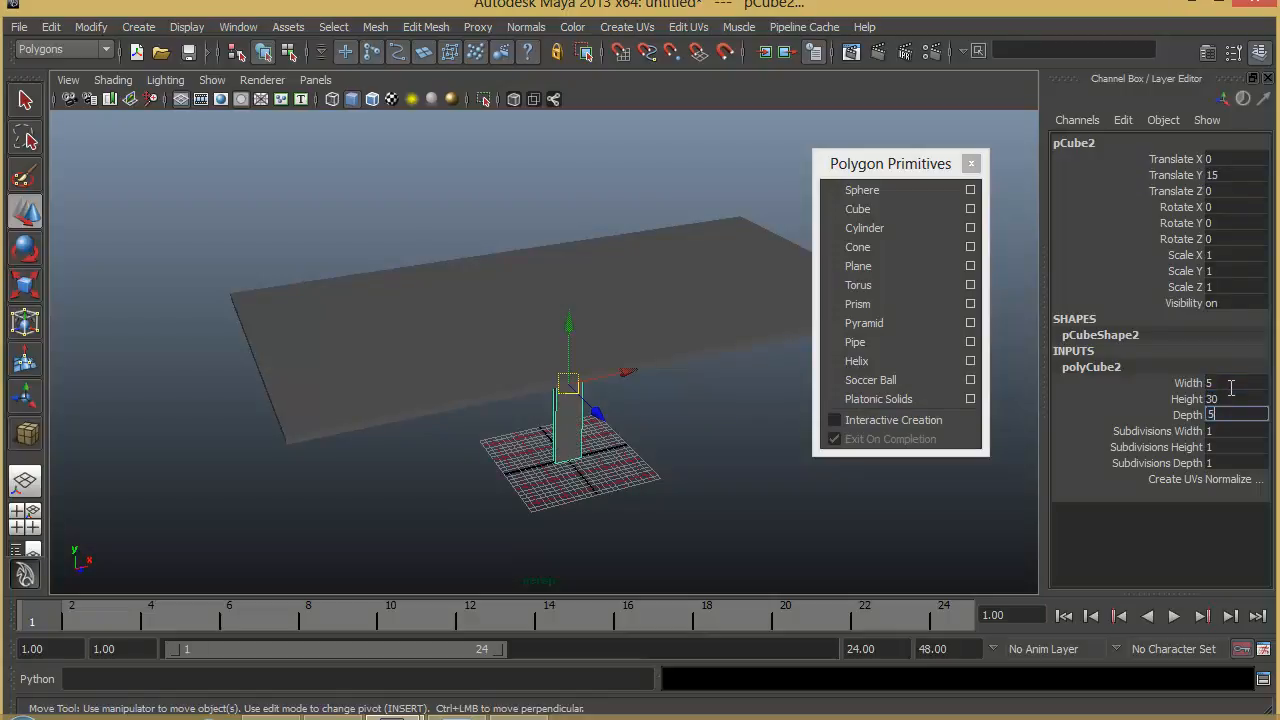
{"action": "key", "text": "Tab"}
- Set the table leg's width and depth to 2.5, keeping its height
{"action": "left_click", "coordinate": [1235, 383]}
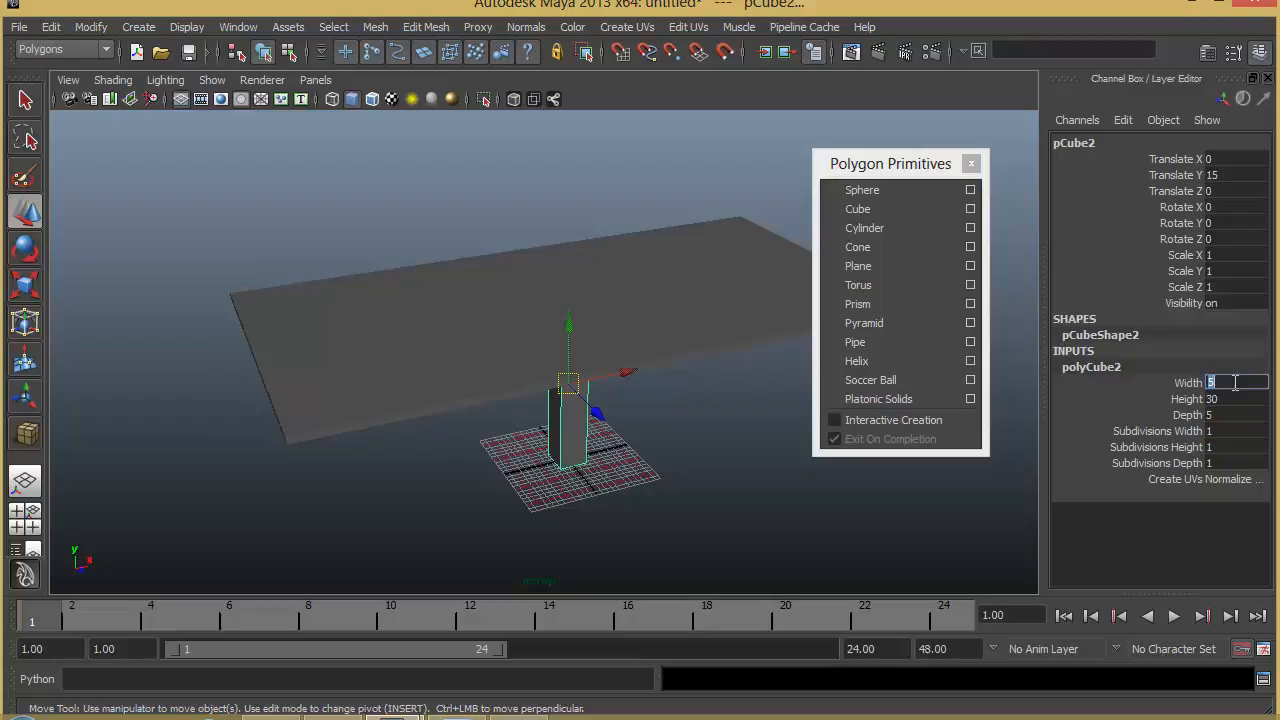
{"action": "type", "text": "2.5"}
{"action": "key", "text": "Tab"}
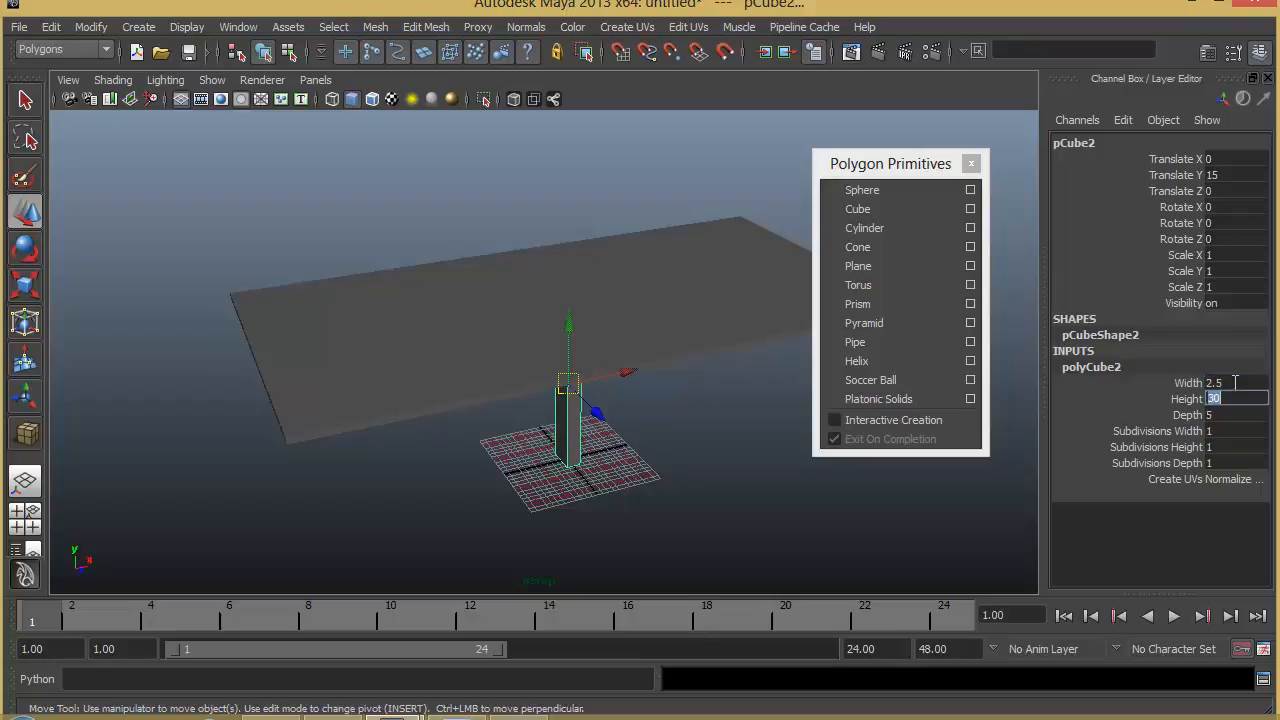
{"action": "key", "text": "Tab"}
{"action": "type", "text": "2.5"}
{"action": "key", "text": "Tab"}
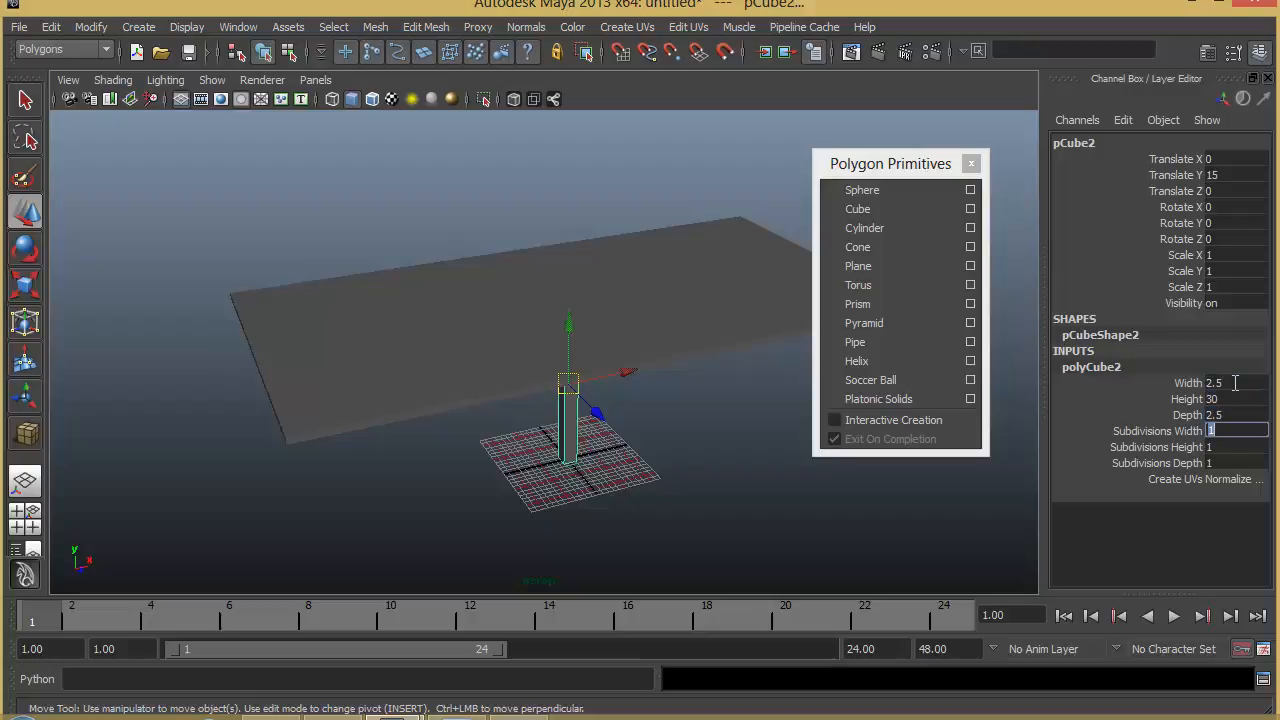
- Move the leg toward the end of the tabletop with a Translate X value of 50
{"action": "left_click_drag", "start_coordinate": [457, 371], "coordinate": [600, 400], "text": "alt"}
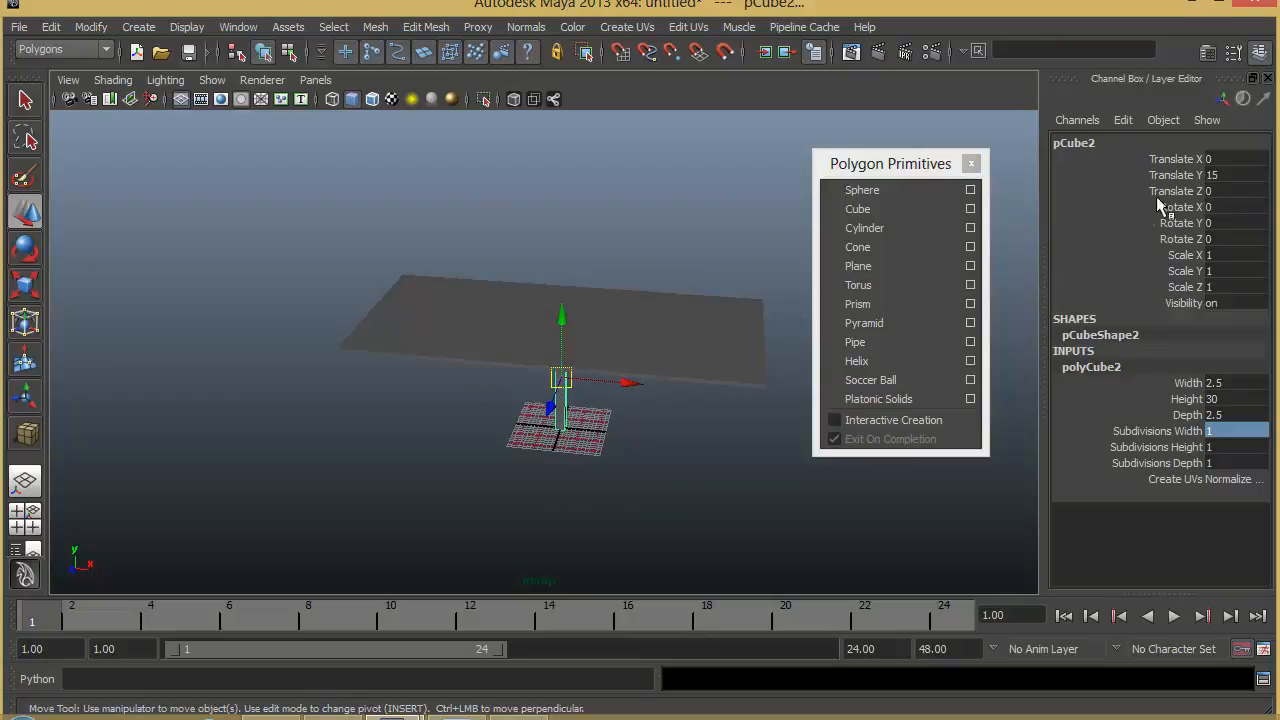
{"action": "left_click", "coordinate": [1222, 161]}
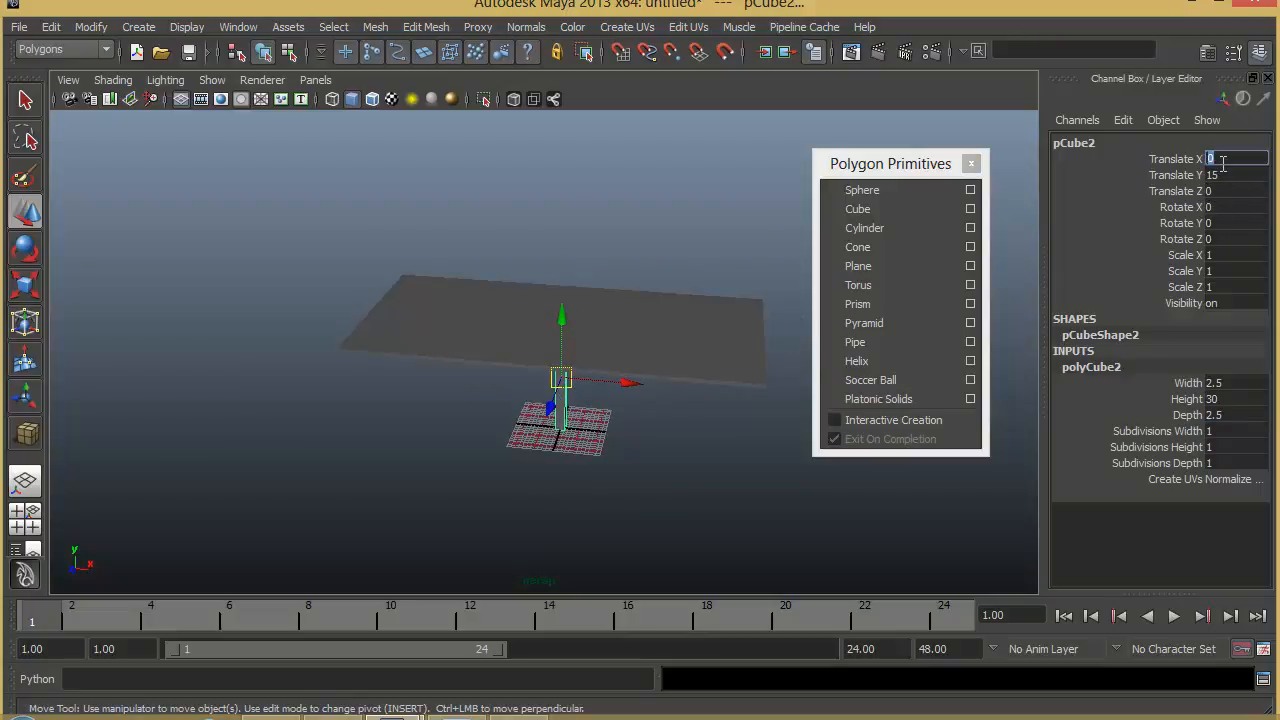
{"action": "type", "text": "50"}
{"action": "key", "text": "Return"}
{"action": "left_click_drag", "start_coordinate": [530, 440], "coordinate": [360, 518], "text": "alt"}
{"action": "middle_click_drag", "start_coordinate": [526, 494], "coordinate": [534, 388], "text": "alt"}
{"action": "left_click_drag", "start_coordinate": [503, 400], "coordinate": [563, 512], "text": "alt"}
{"action": "middle_click_drag", "start_coordinate": [563, 512], "coordinate": [554, 394], "text": "alt"}
{"action": "left_click_drag", "start_coordinate": [554, 394], "coordinate": [634, 469], "text": "alt"}
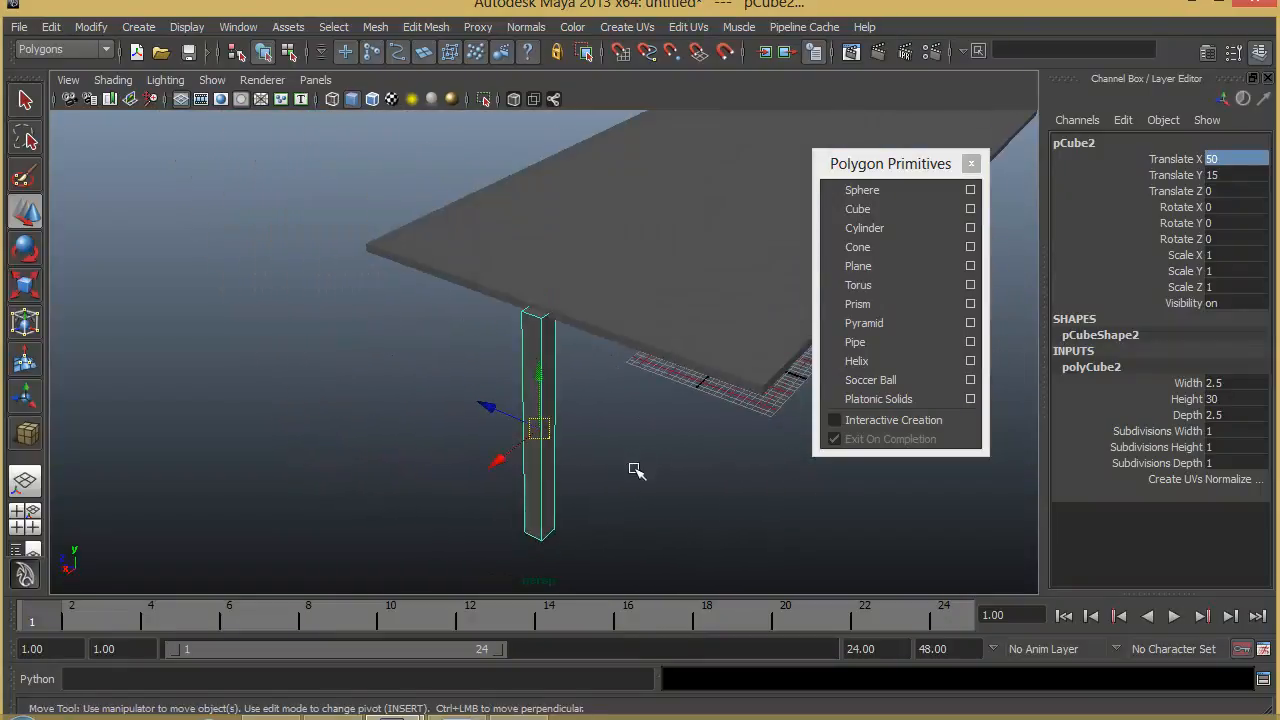
- Set the leg's Translate X to 45 so it sits inset from the tabletop's end
{"action": "left_click", "coordinate": [1235, 172]}
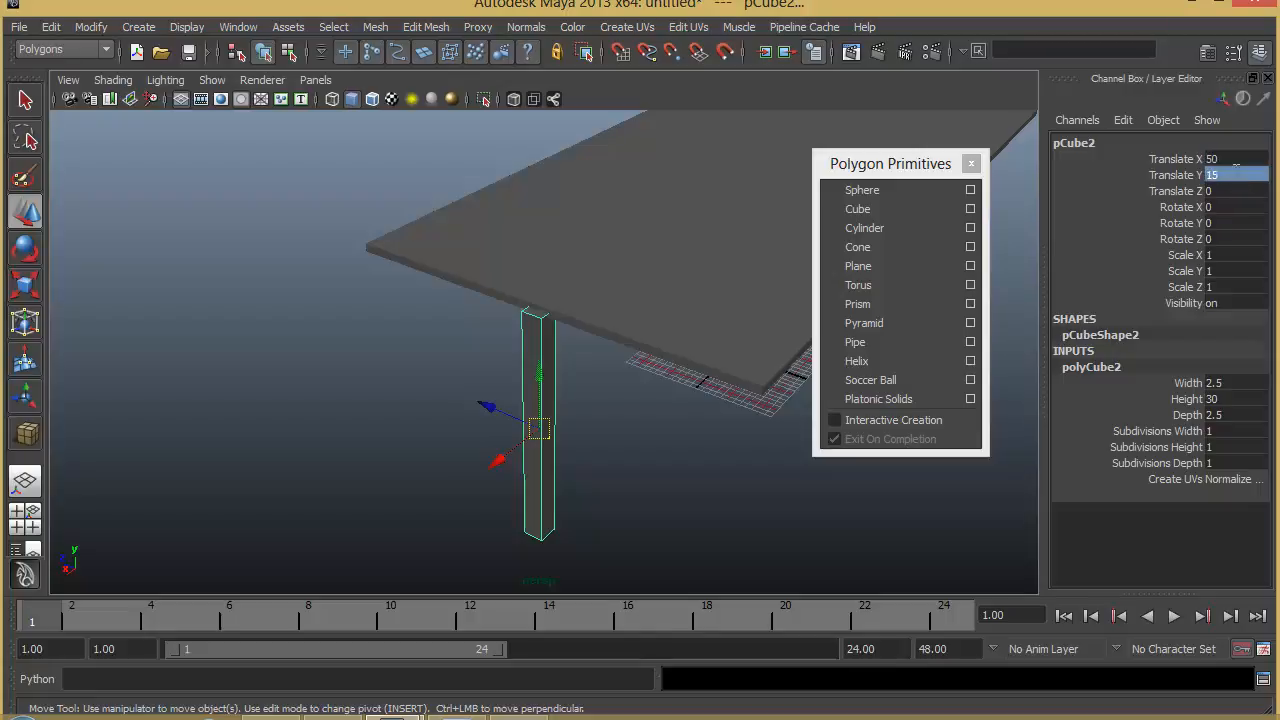
{"action": "left_click", "coordinate": [1240, 159]}
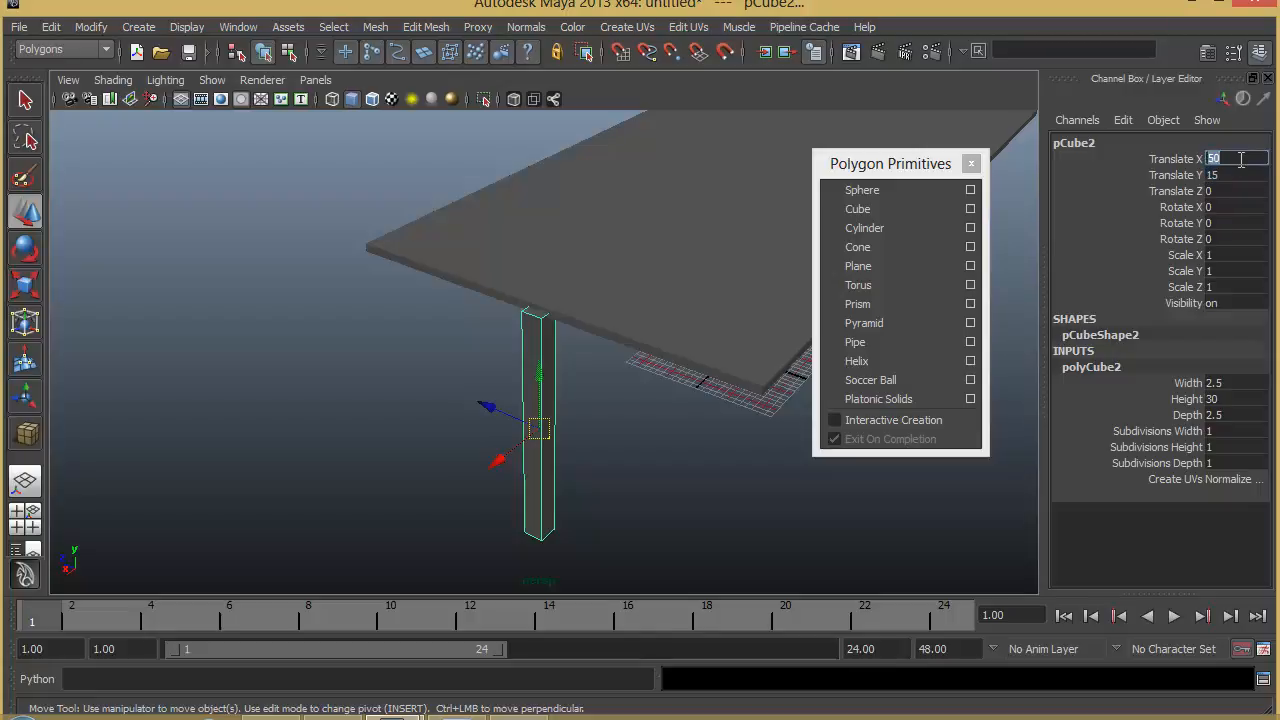
{"action": "type", "text": "45"}
{"action": "key", "text": "Return"}
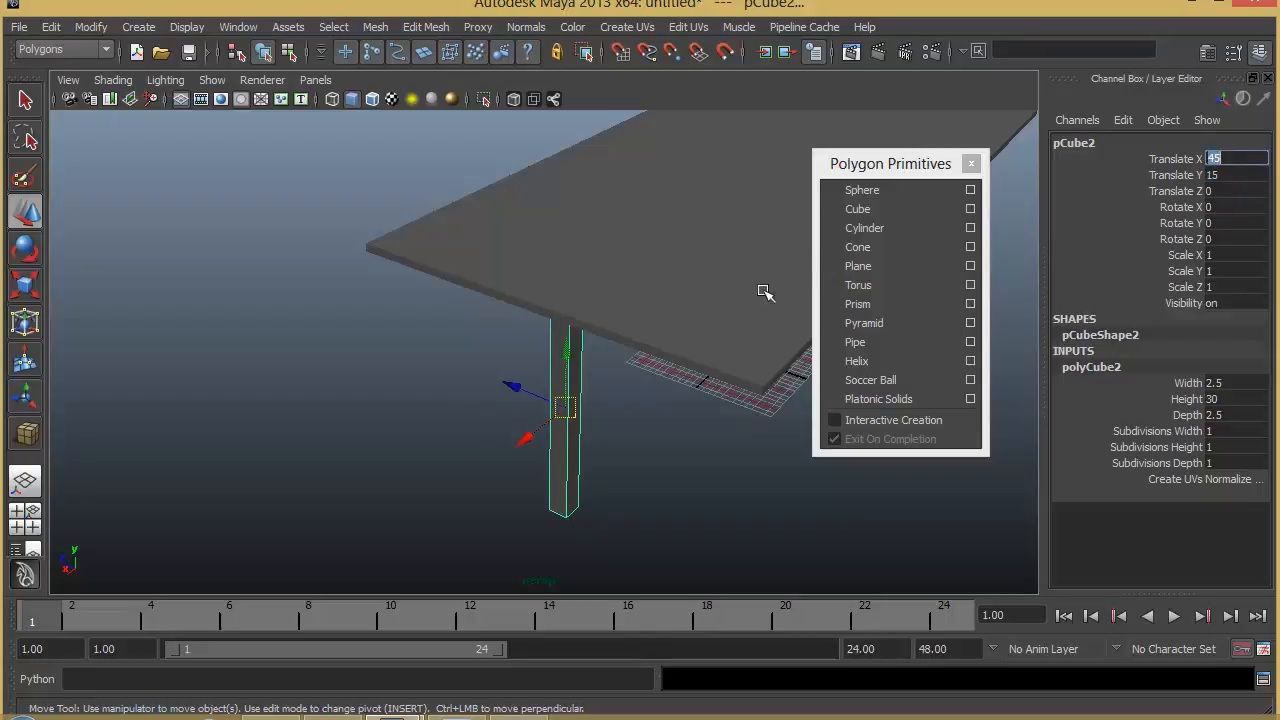
- Move the leg toward the tabletop's corner by setting its Translate Z to 20
{"action": "left_click_drag", "start_coordinate": [765, 292], "coordinate": [706, 375], "text": "alt"}
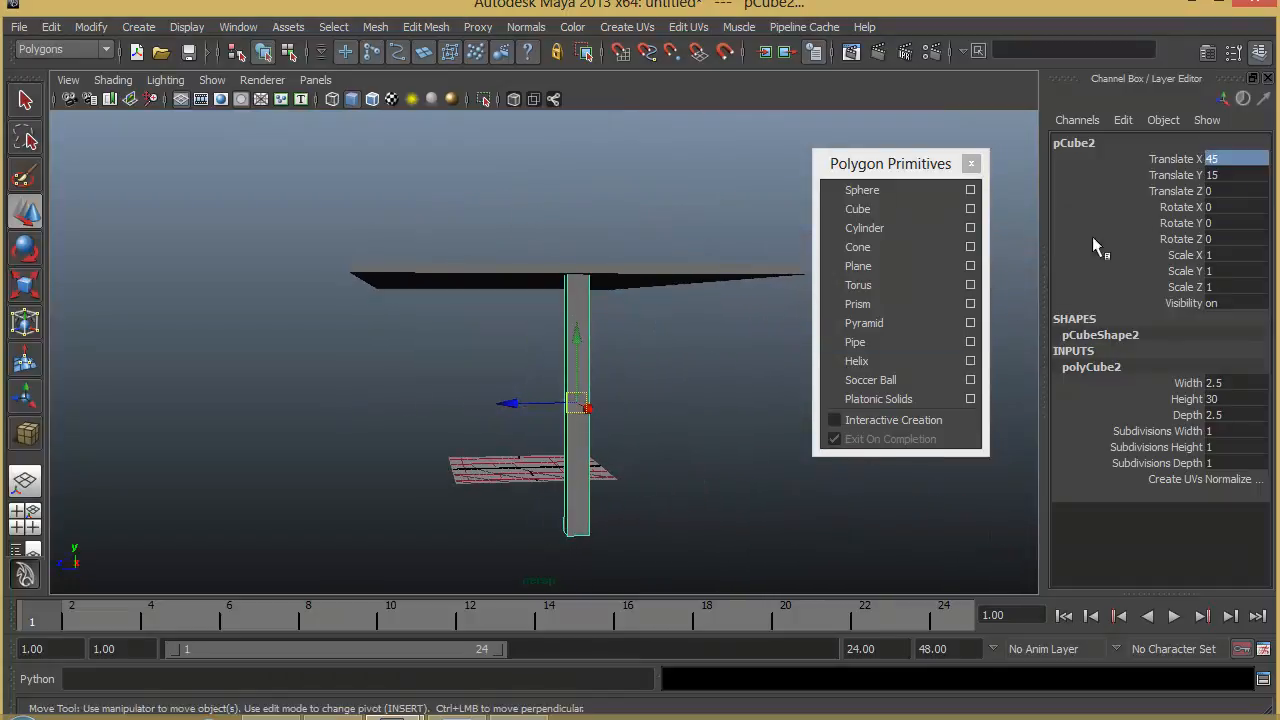
{"action": "left_click", "coordinate": [1216, 190]}
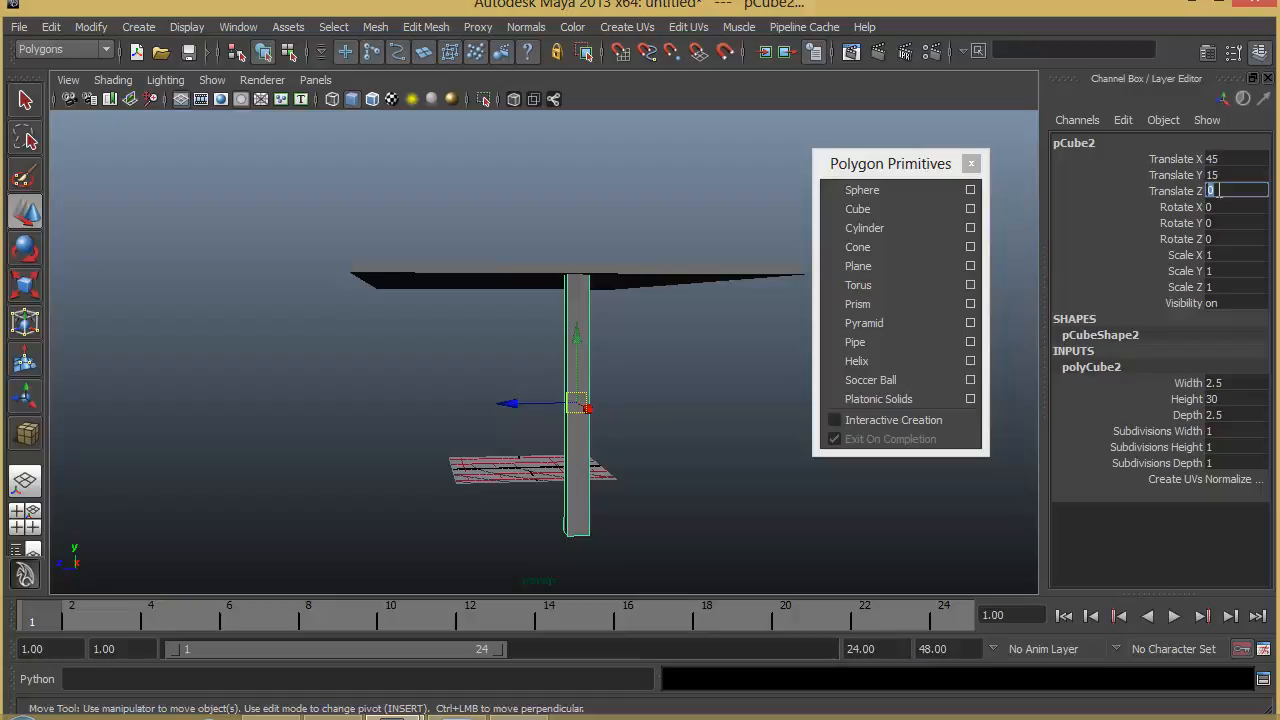
{"action": "mouse_move", "coordinate": [552, 333]}
{"action": "left_mouse_down", "text": "alt"}
{"action": "mouse_move", "coordinate": [563, 351]}
{"action": "mouse_move", "coordinate": [560, 334]}
{"action": "left_mouse_up", "text": "alt"}
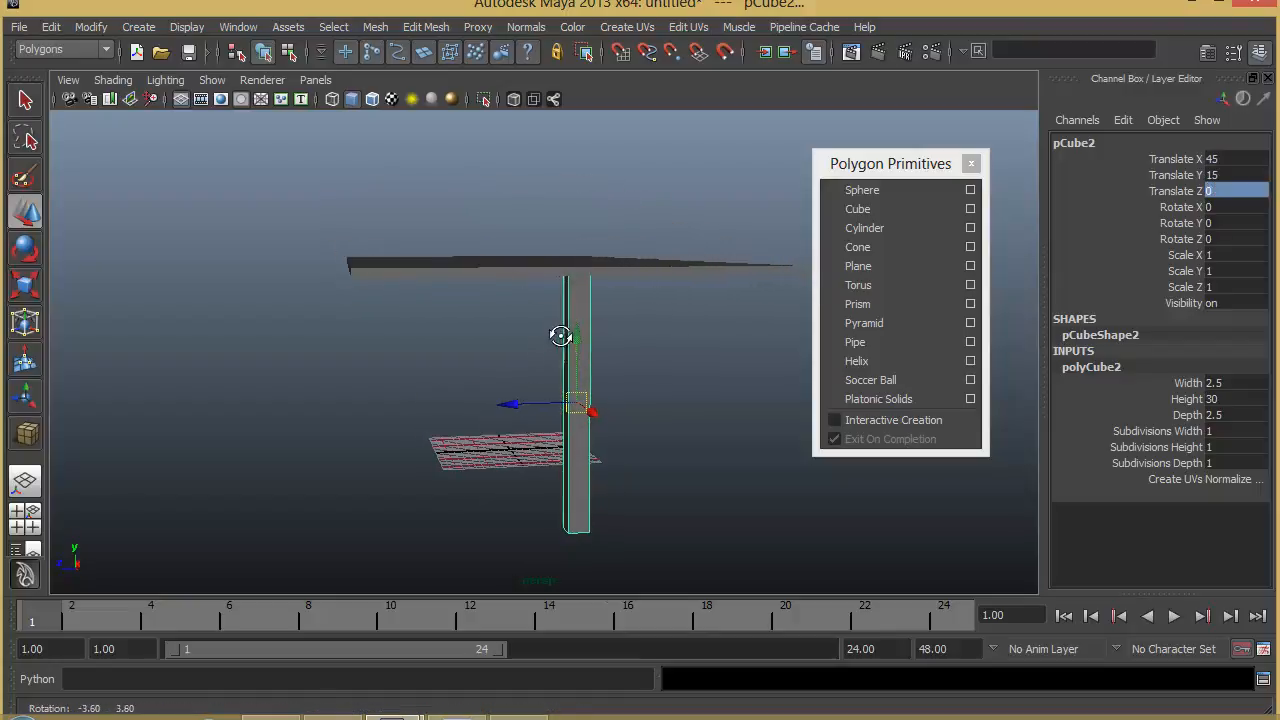
{"action": "left_click", "coordinate": [1240, 192]}
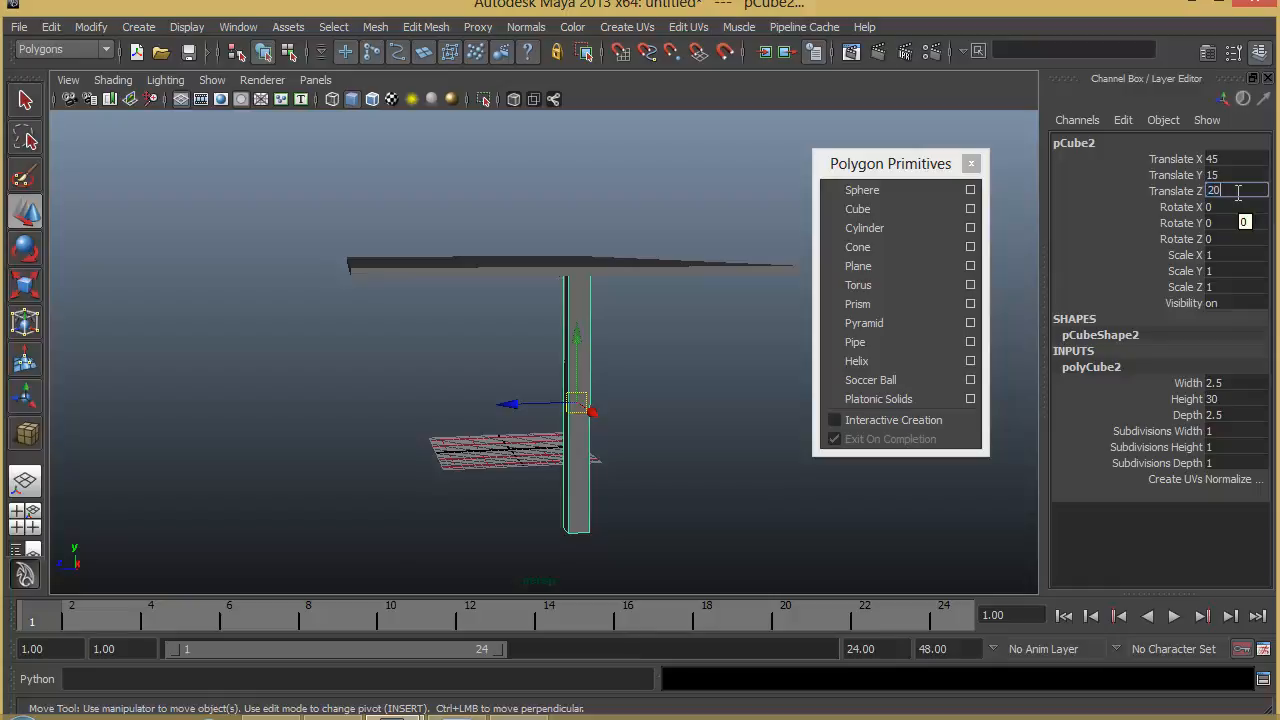
{"action": "key", "text": "Return"}
{"action": "left_click_drag", "start_coordinate": [703, 388], "coordinate": [660, 374], "text": "alt"}
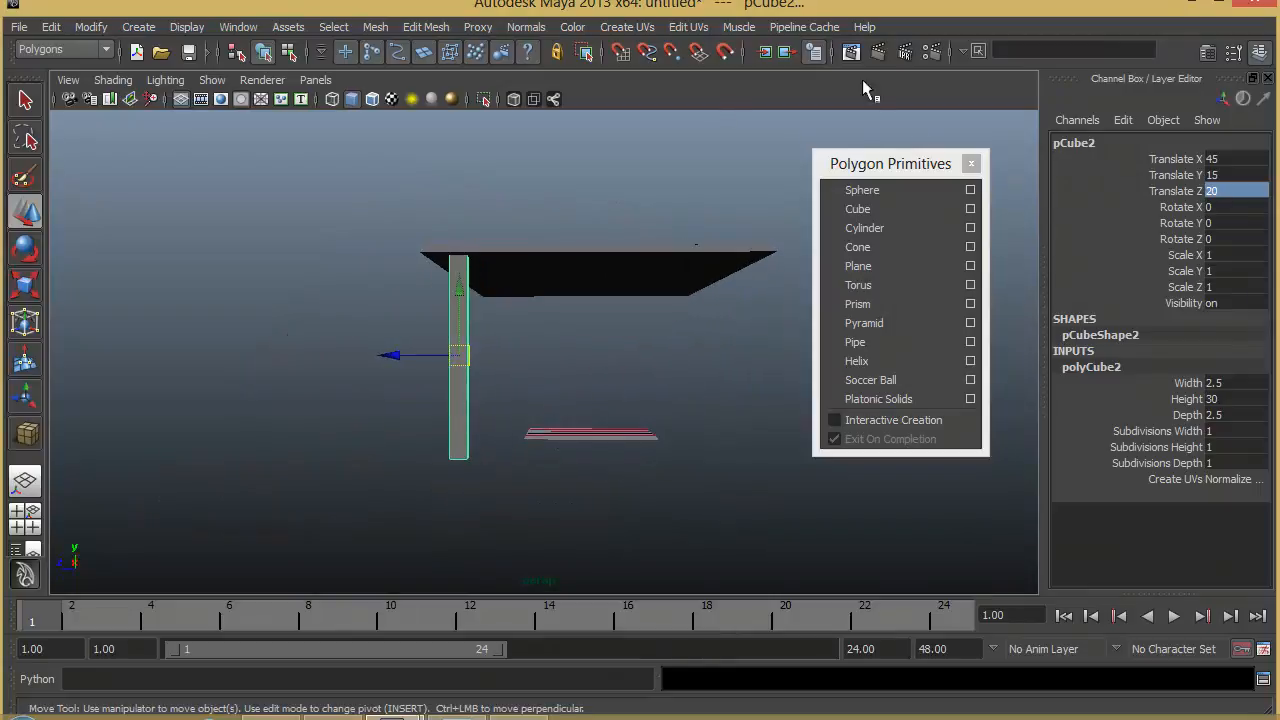
- Duplicate the leg and place the copy at the other corner of the same end with Translate Z -20
{"action": "mouse_move", "coordinate": [508, 414]}
{"action": "left_mouse_down", "text": "alt"}
{"action": "mouse_move", "coordinate": [490, 310]}
{"action": "mouse_move", "coordinate": [520, 394]}
{"action": "left_mouse_up", "text": "alt"}
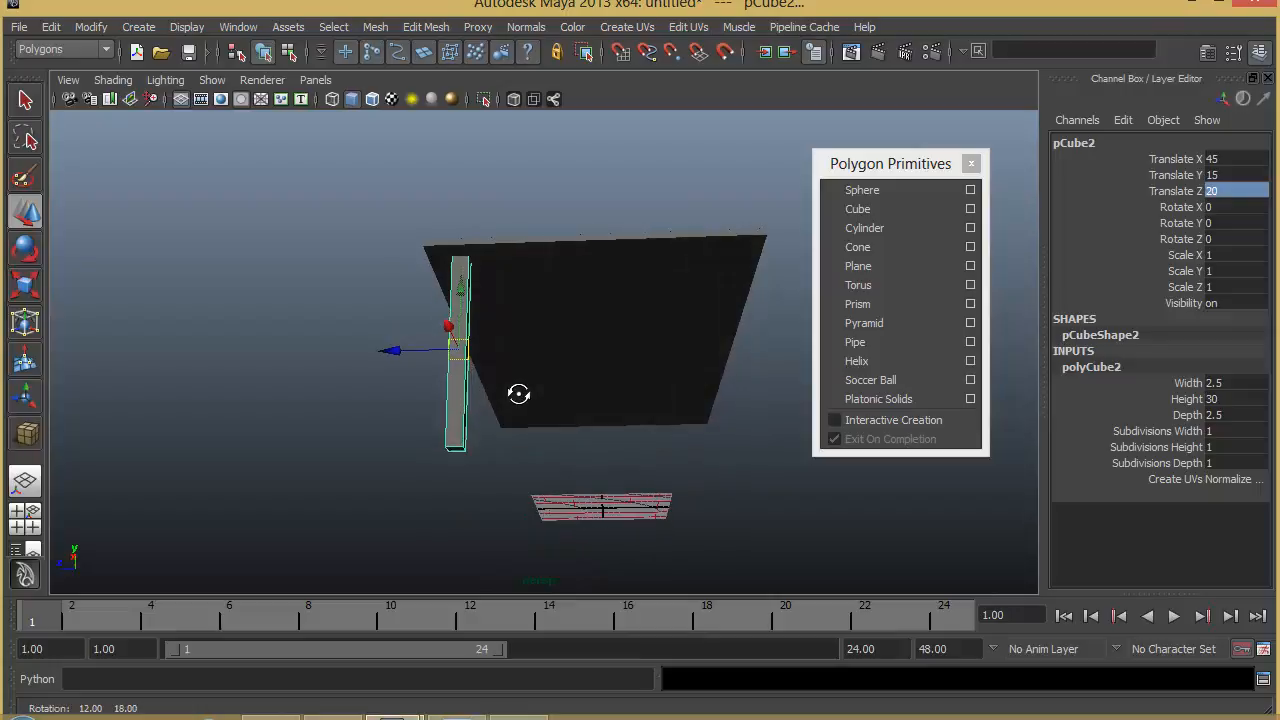
{"action": "left_click", "coordinate": [50, 27]}
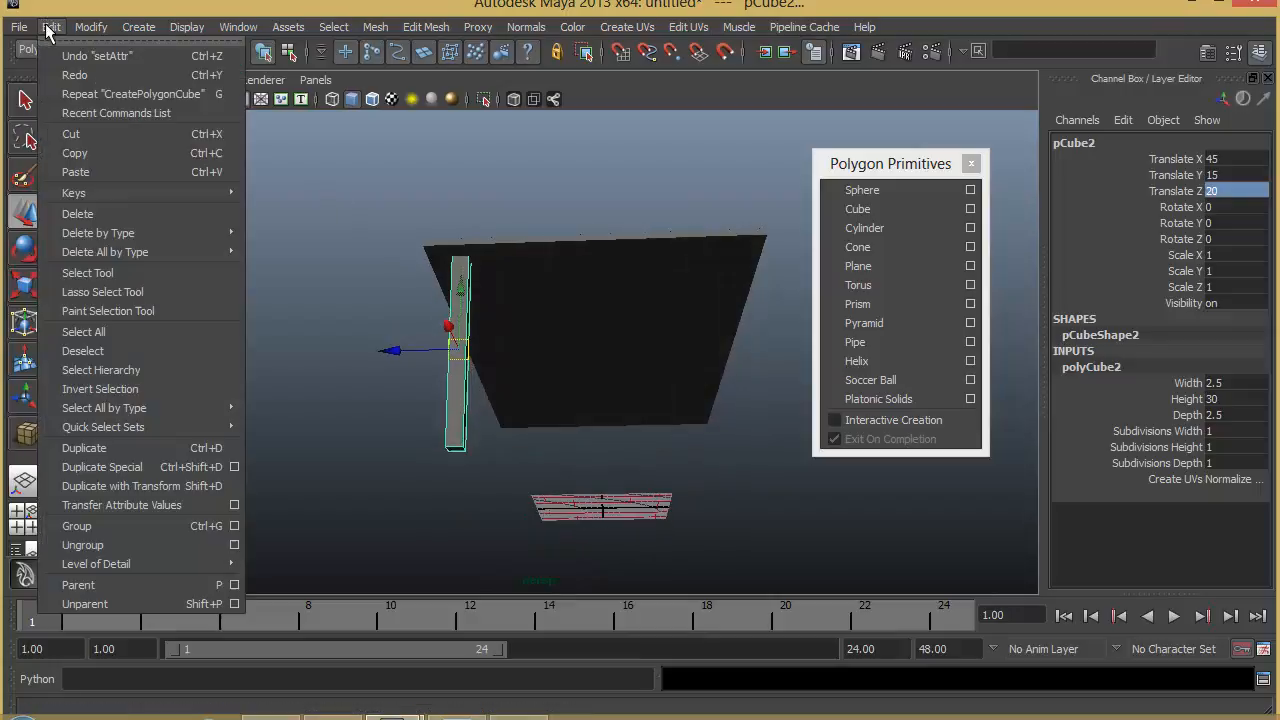
{"action": "left_click", "coordinate": [141, 450]}
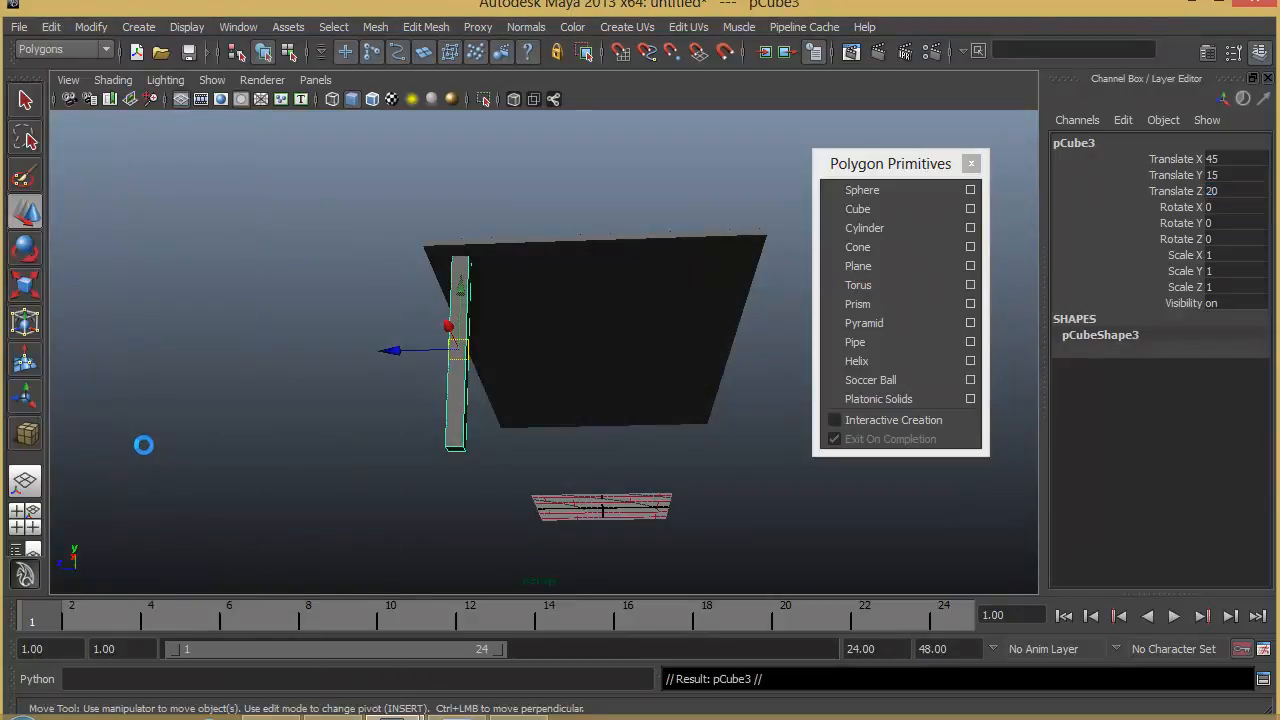
{"action": "left_click_drag", "start_coordinate": [546, 414], "coordinate": [566, 400], "text": "alt"}
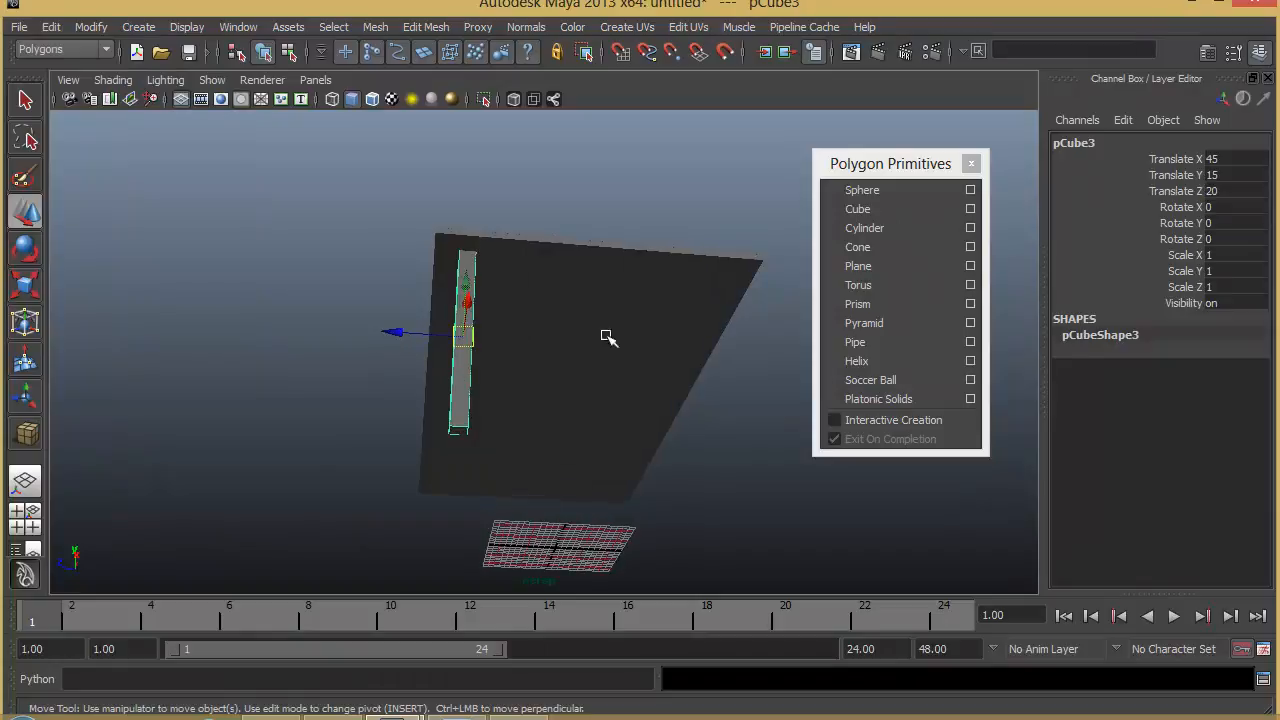
{"action": "left_click_drag", "start_coordinate": [404, 333], "coordinate": [668, 352]}
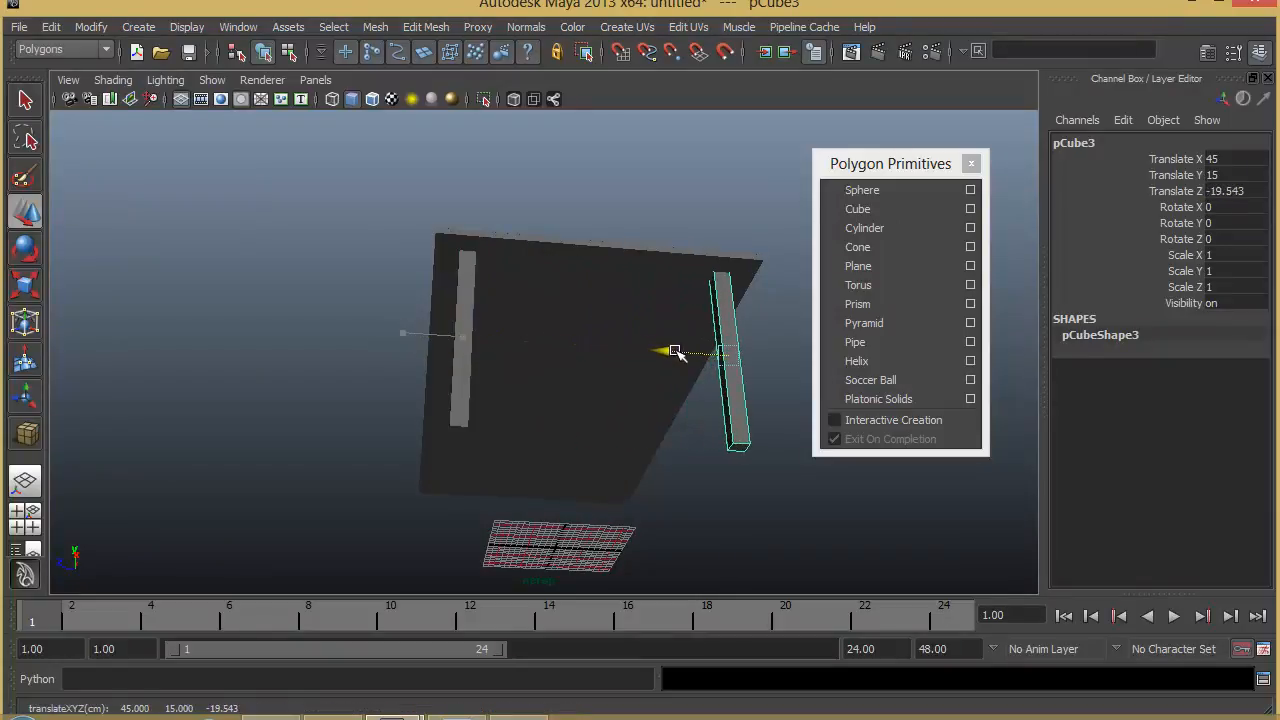
{"action": "double_click", "coordinate": [1238, 190]}
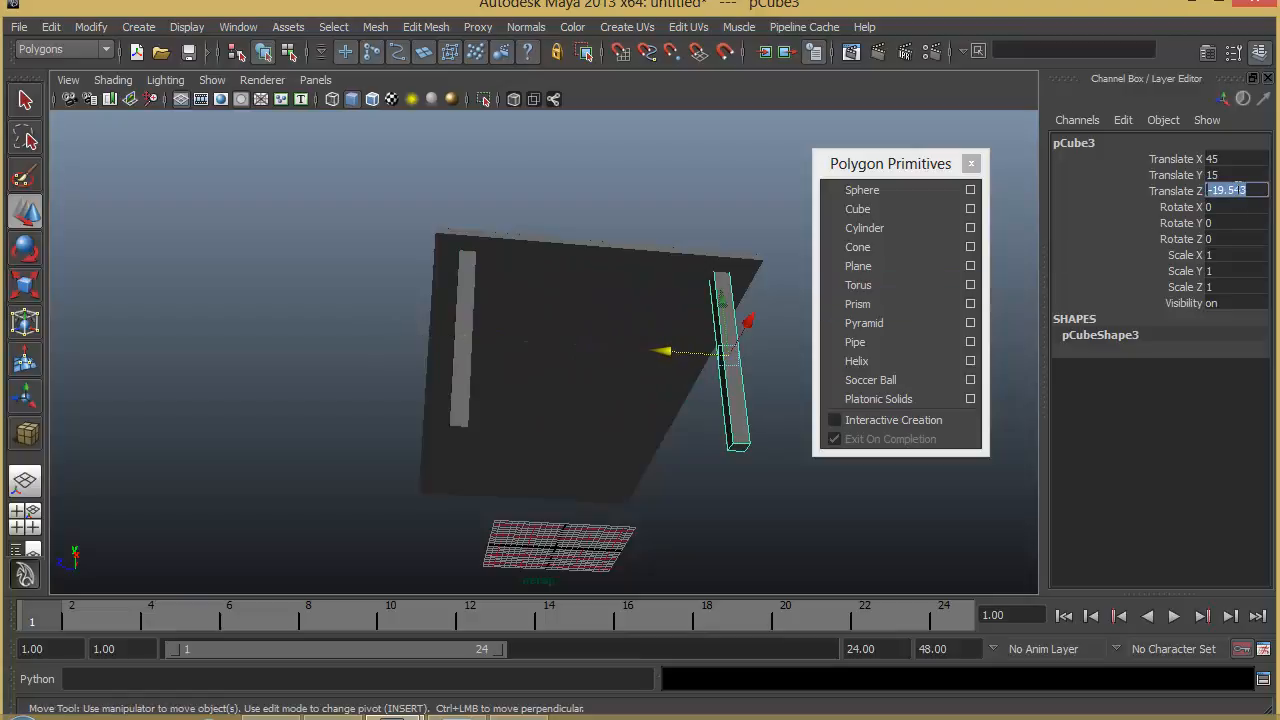
{"action": "left_click_drag", "start_coordinate": [577, 386], "coordinate": [572, 348], "text": "alt"}
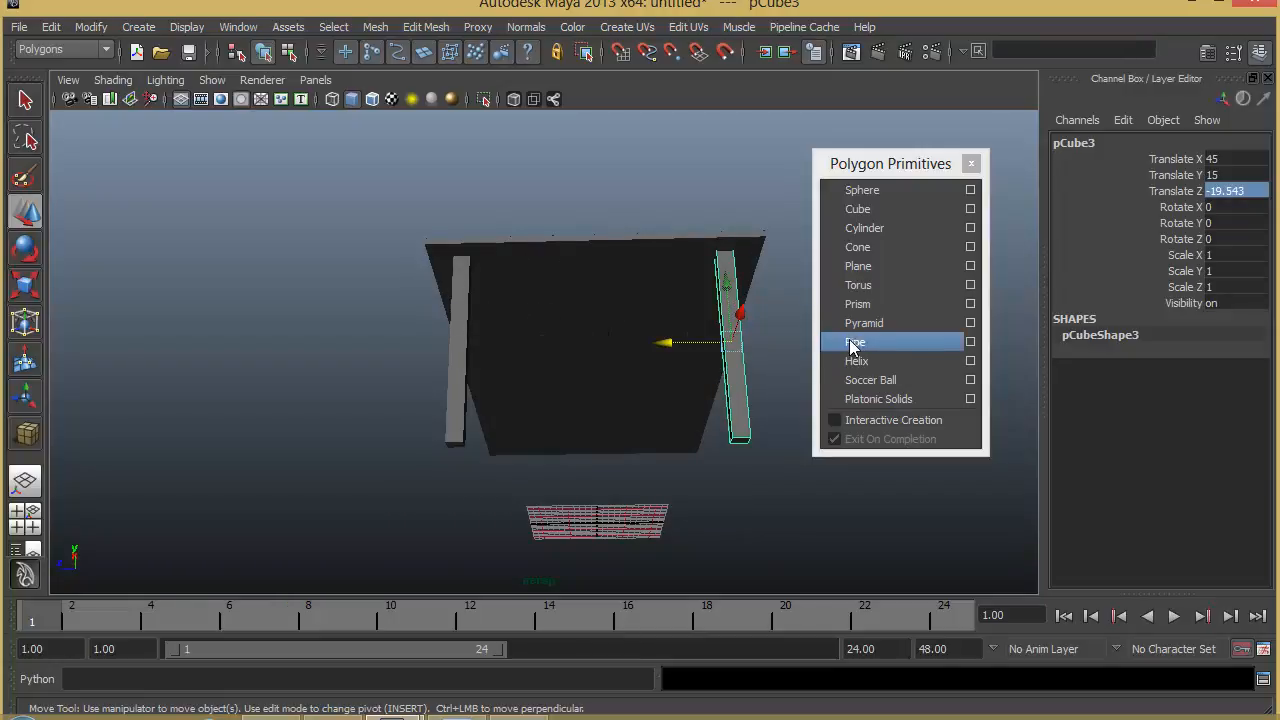
{"action": "double_click", "coordinate": [1228, 190]}
{"action": "type", "text": "-20"}
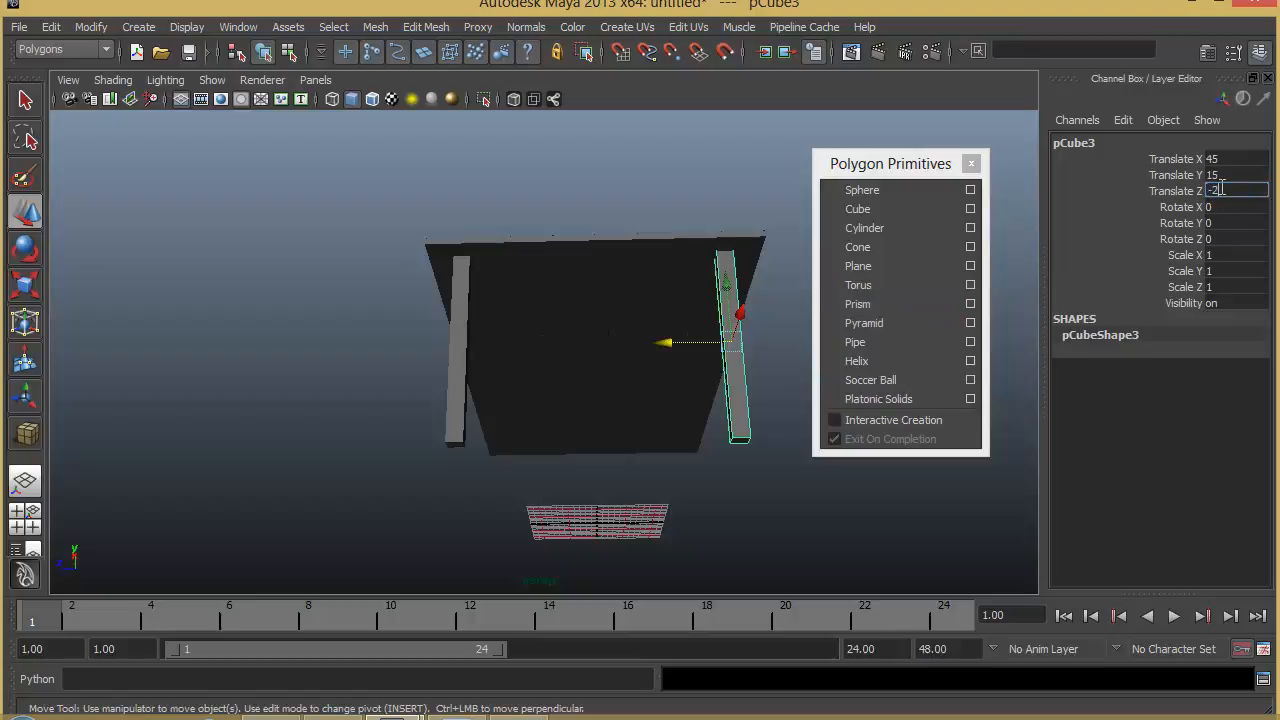
{"action": "key", "text": "Return"}
- Select both table legs together and duplicate them
{"action": "left_click_drag", "start_coordinate": [548, 548], "coordinate": [600, 471], "text": "alt"}
{"action": "left_click_drag", "start_coordinate": [516, 422], "coordinate": [712, 528]}
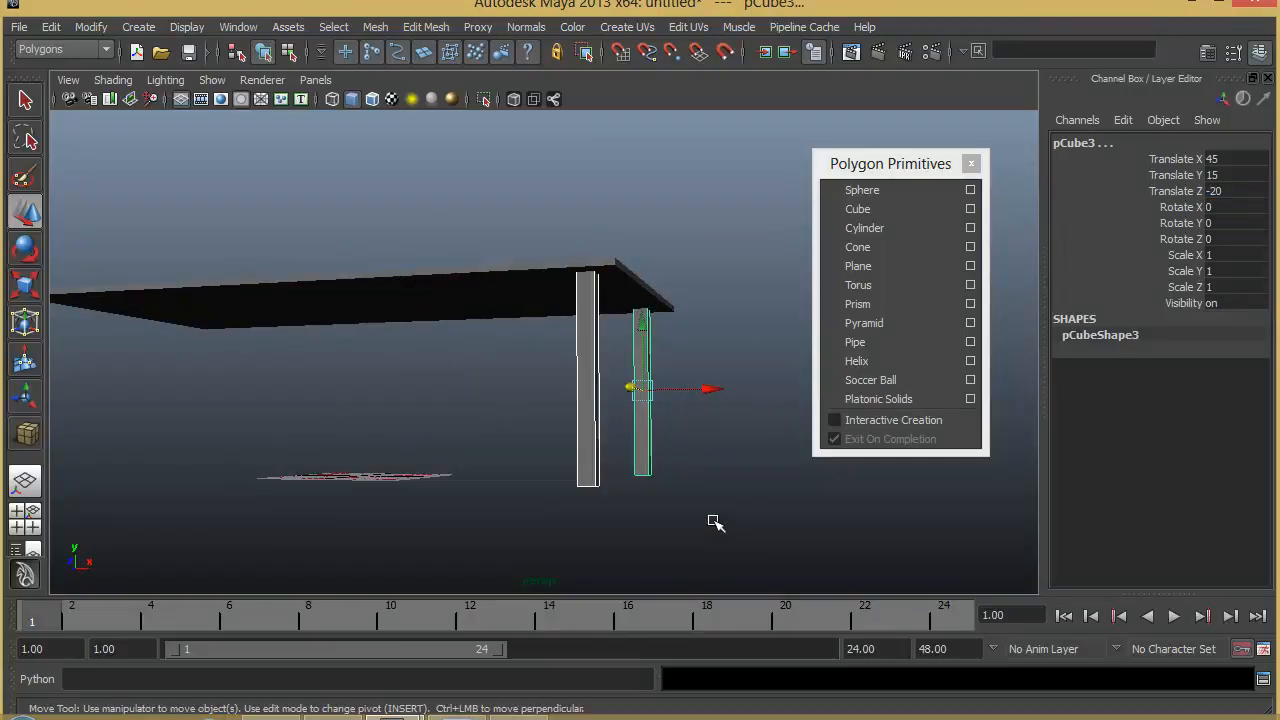
{"action": "left_click", "coordinate": [55, 27]}
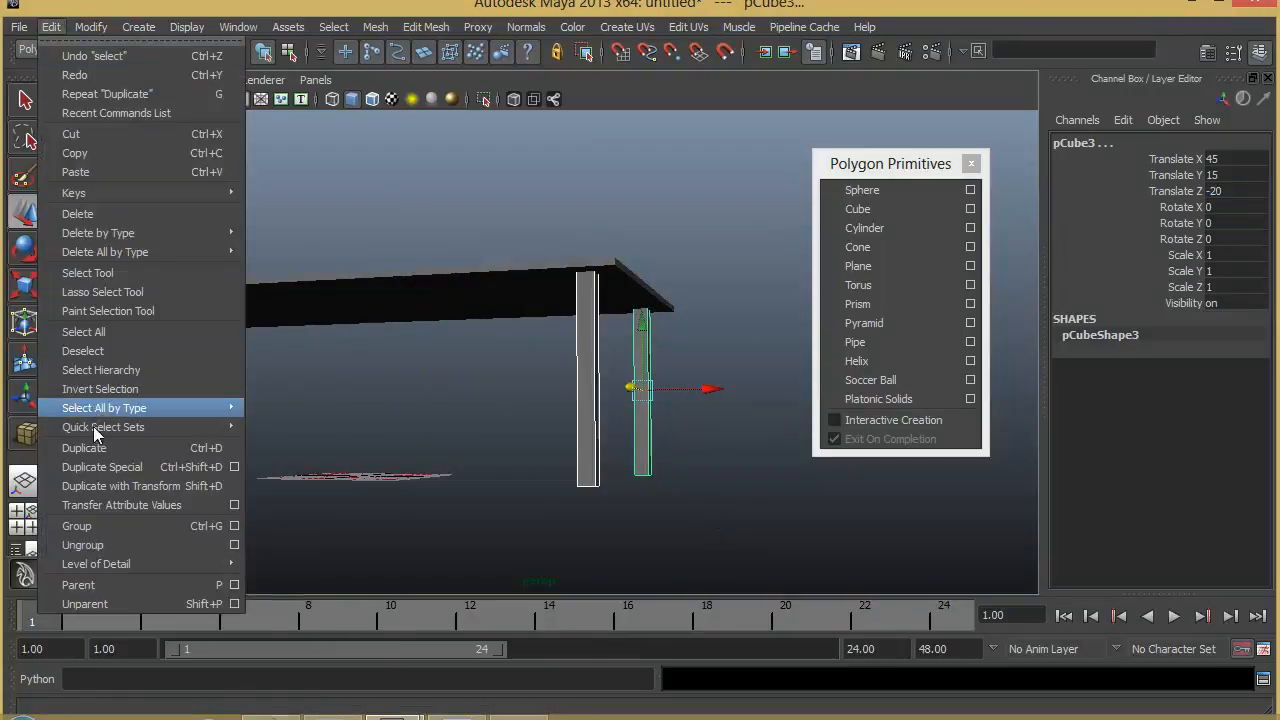
{"action": "left_click", "coordinate": [218, 447]}
- Move the duplicated pair of legs to the opposite end of the tabletop with Translate X -45
{"action": "left_click_drag", "start_coordinate": [460, 410], "coordinate": [678, 376], "text": "alt"}
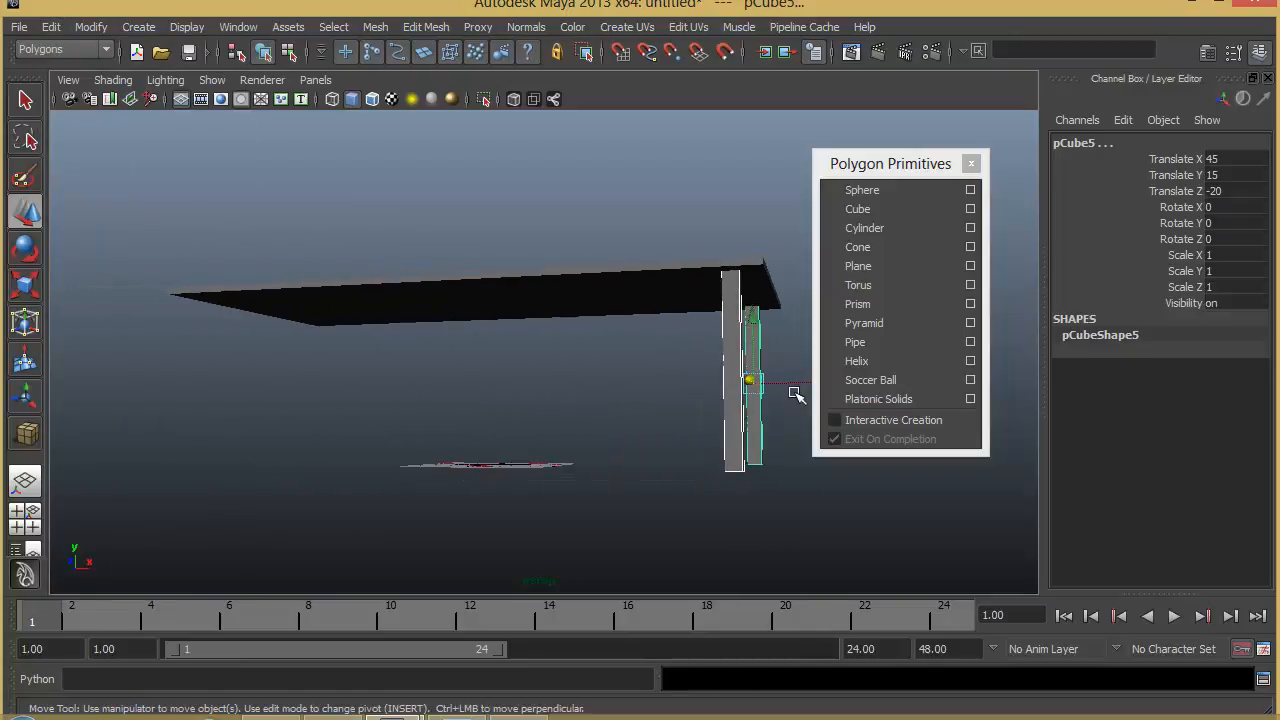
{"action": "left_click_drag", "start_coordinate": [796, 383], "coordinate": [370, 413]}
{"action": "left_click", "coordinate": [1240, 159]}
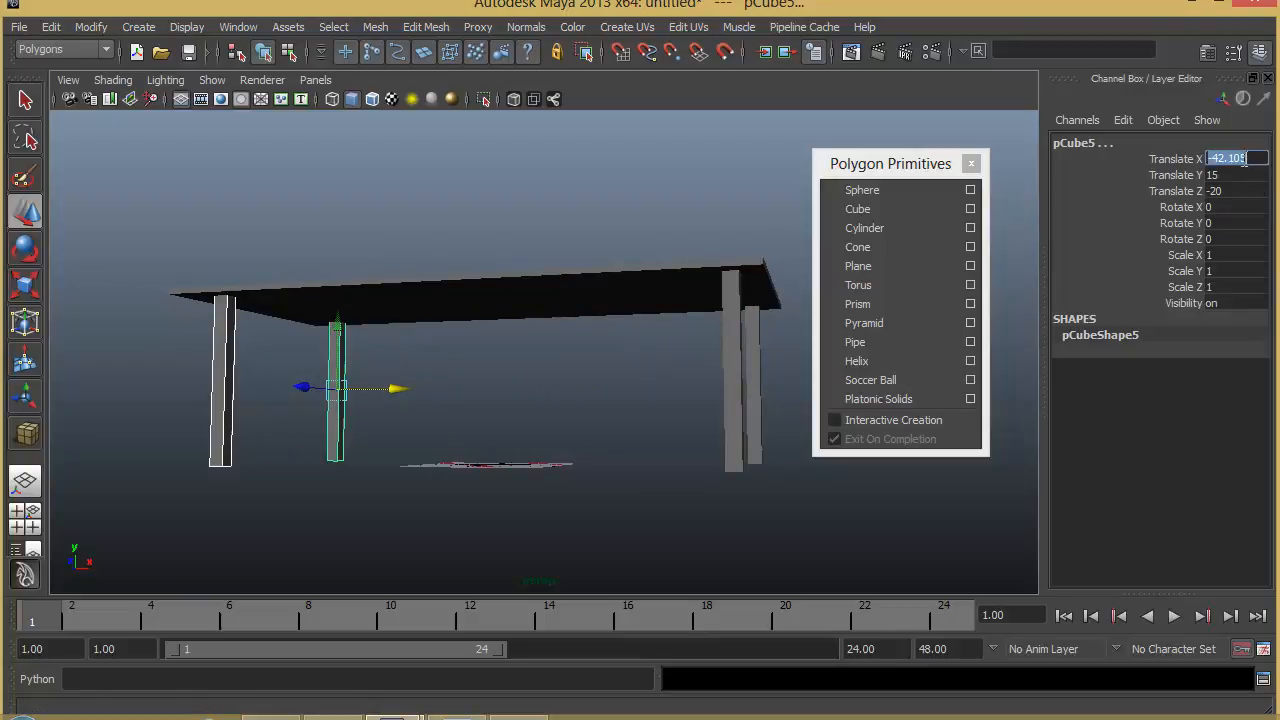
{"action": "type", "text": "-45"}
{"action": "key", "text": "Return"}
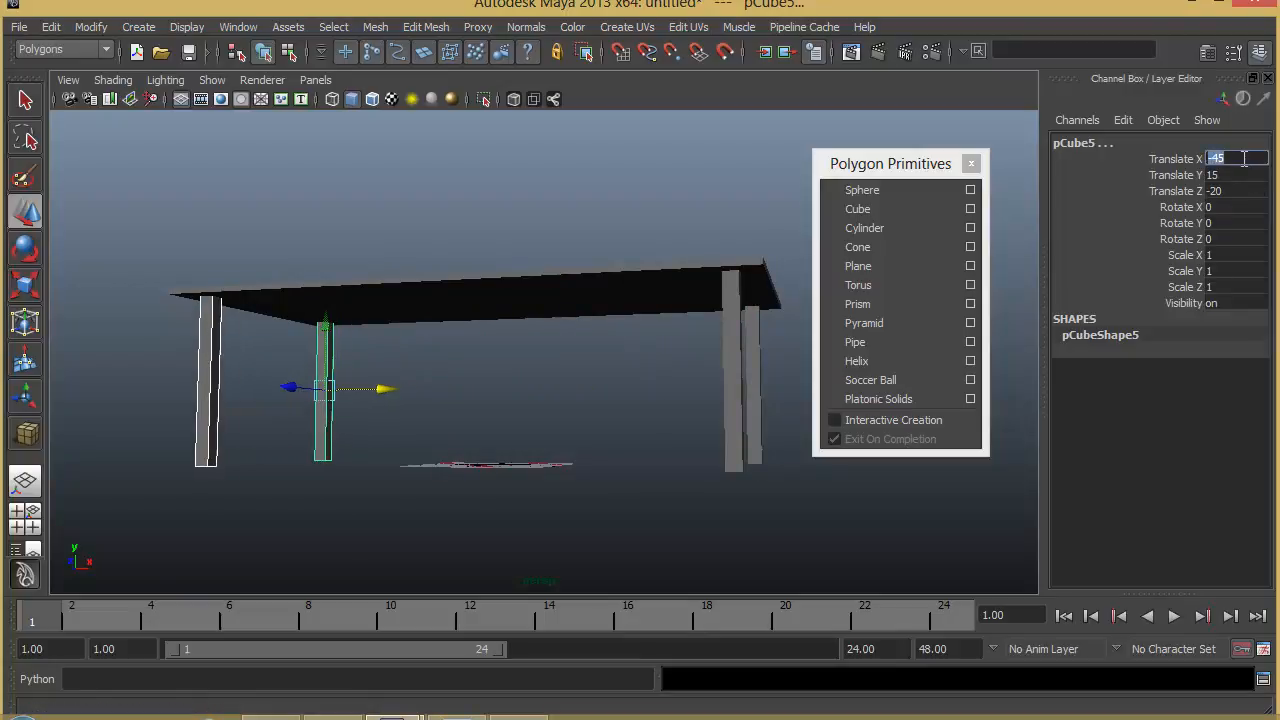
- Clear the leg selection and create a new polygon cube at the grid origin beneath the table
{"action": "left_click_drag", "start_coordinate": [614, 371], "coordinate": [371, 377], "text": "alt"}
{"action": "left_click", "coordinate": [295, 420]}
{"action": "left_click_drag", "start_coordinate": [295, 420], "coordinate": [563, 475], "text": "alt"}
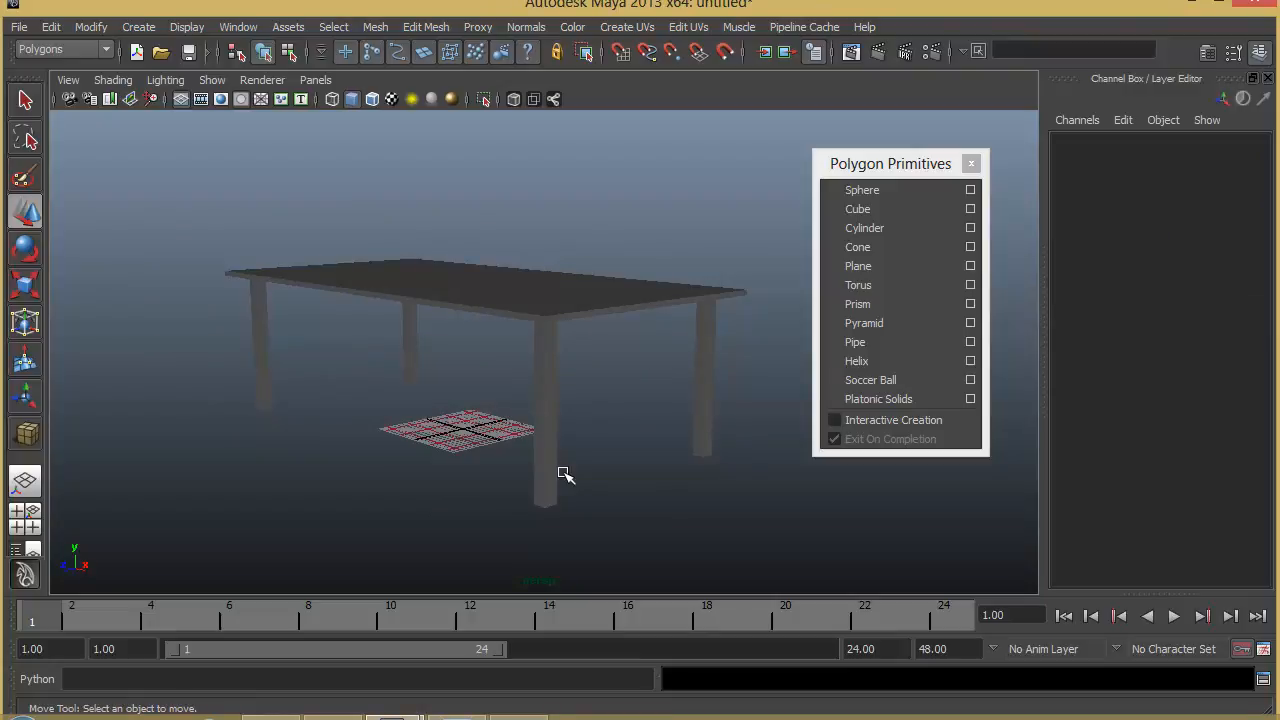
{"action": "left_click_drag", "start_coordinate": [541, 421], "coordinate": [423, 420], "text": "alt"}
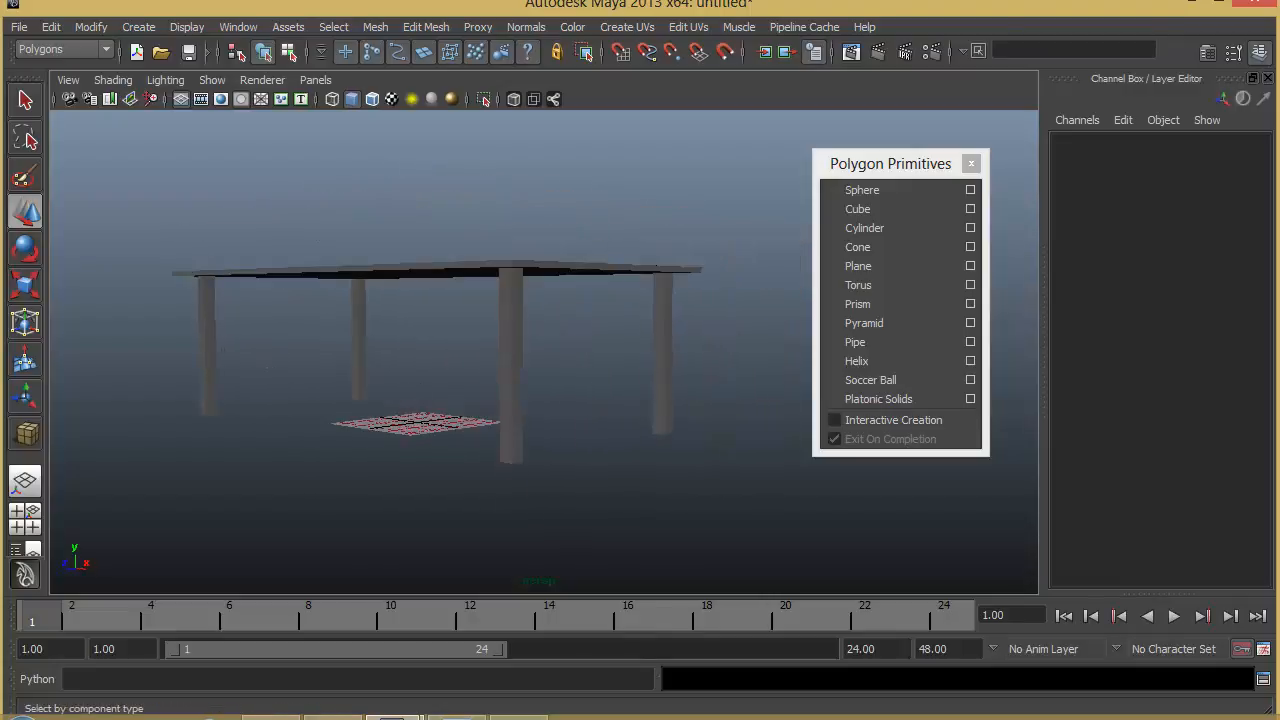
{"action": "left_click", "coordinate": [138, 27]}
{"action": "left_click", "coordinate": [187, 27]}
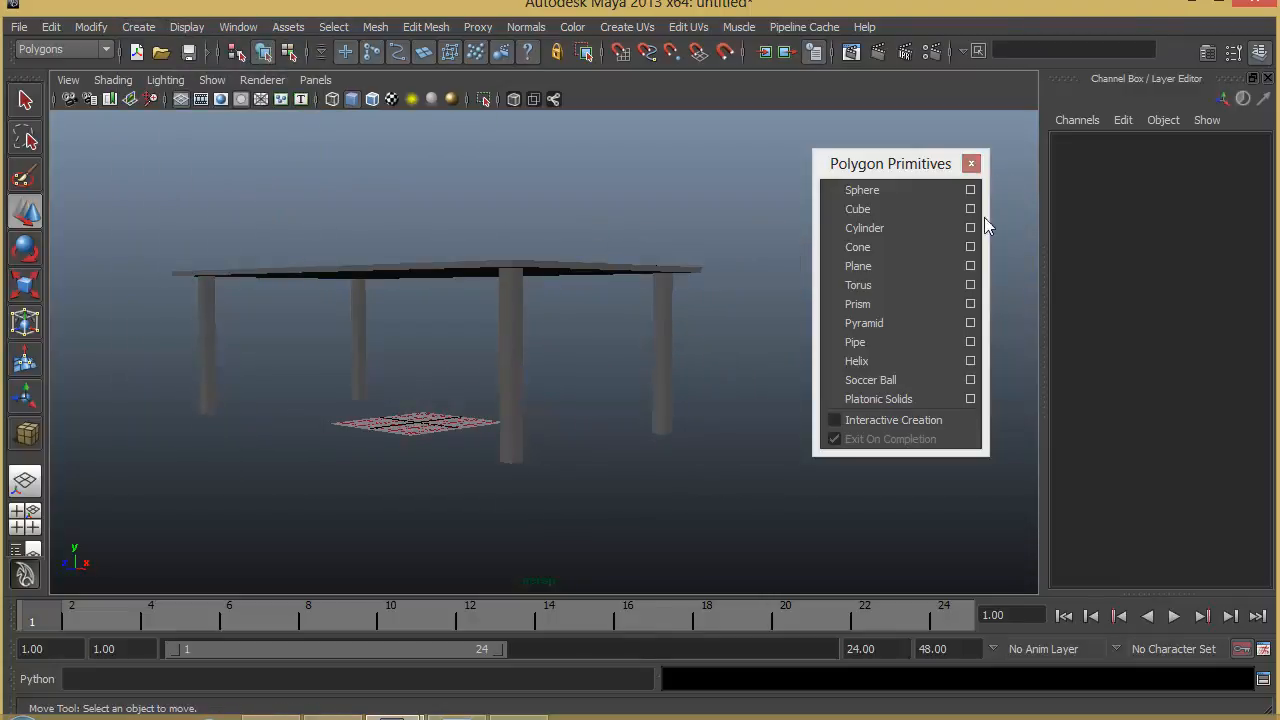
{"action": "left_click", "coordinate": [908, 207]}
{"action": "left_click_drag", "start_coordinate": [529, 369], "coordinate": [526, 414], "text": "alt"}
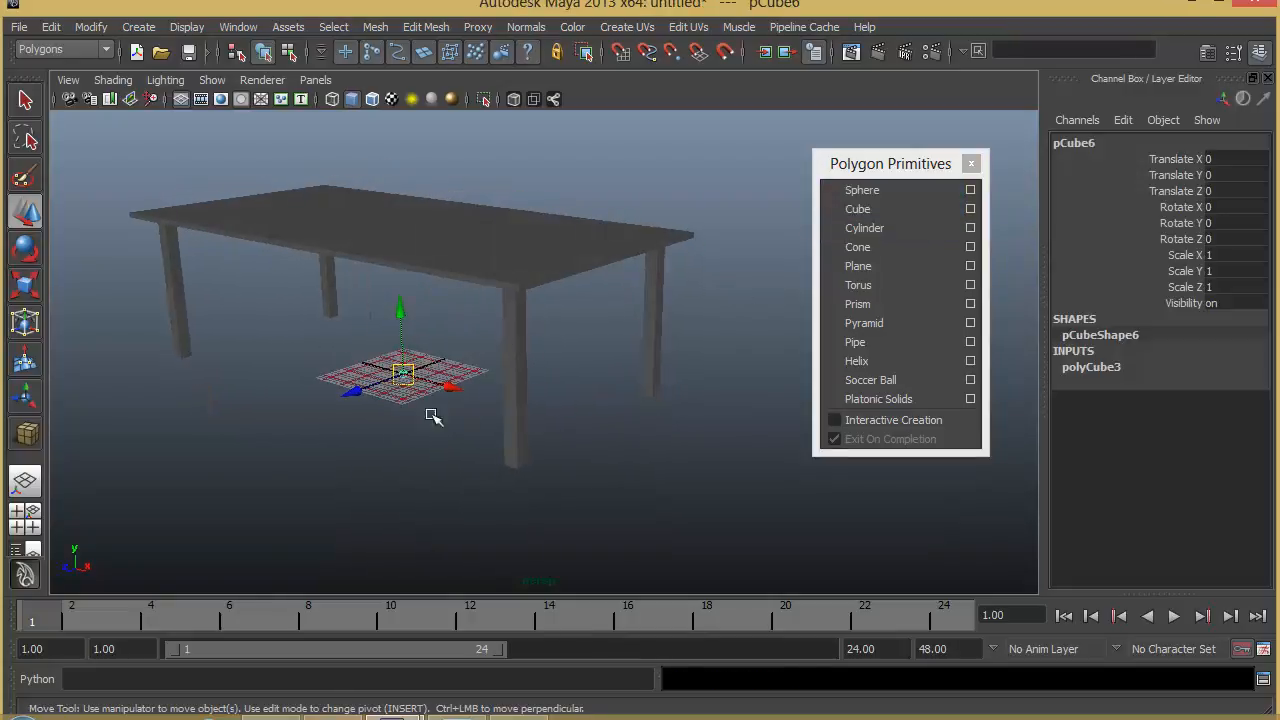
{"action": "left_click_drag", "start_coordinate": [432, 416], "coordinate": [396, 431], "text": "alt"}
- Size the new cube as a crossbar with width 2, height 2 and depth 40
{"action": "left_click", "coordinate": [1126, 370]}
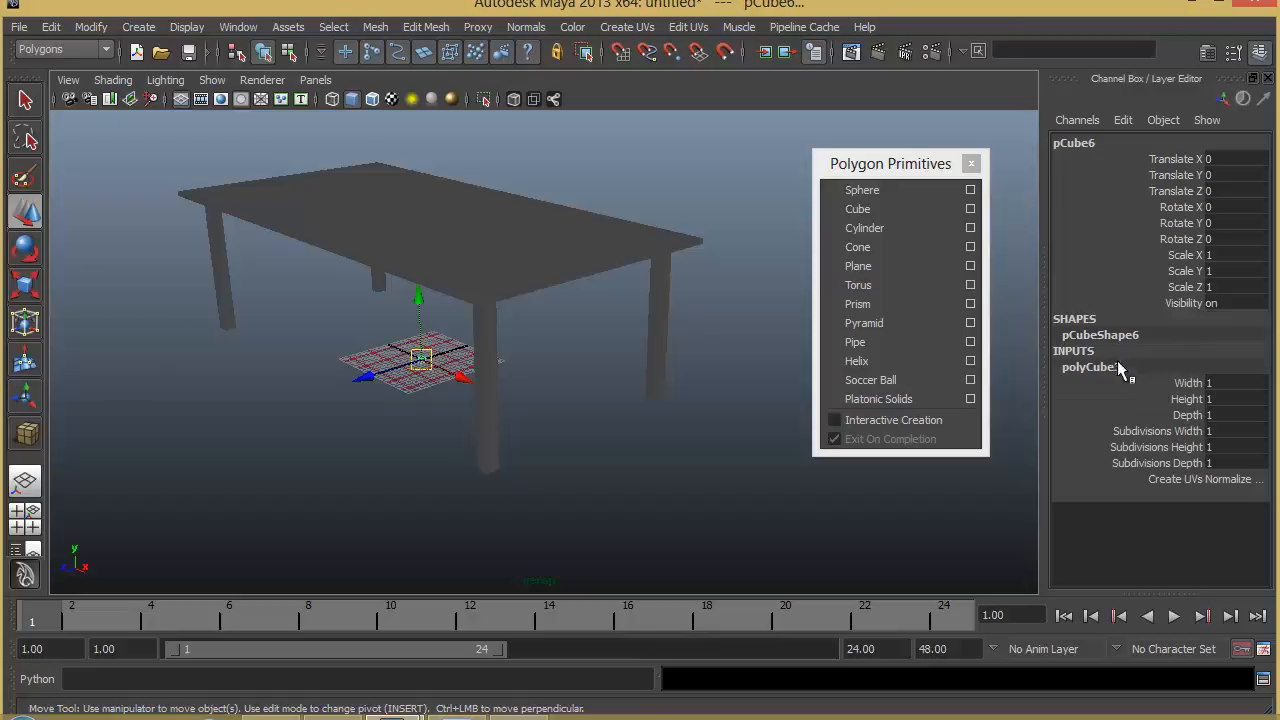
{"action": "left_click", "coordinate": [1217, 381]}
{"action": "type", "text": "40"}
{"action": "key", "text": "Return"}
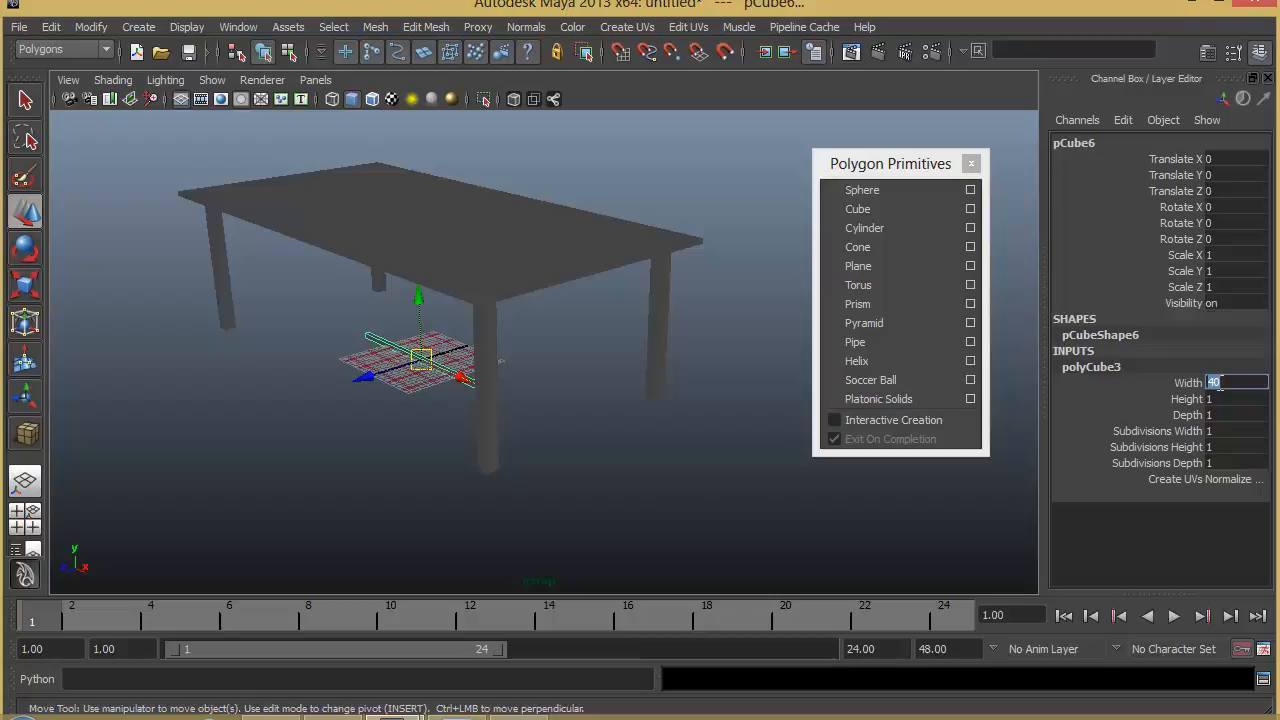
{"action": "type", "text": "2"}
{"action": "key", "text": "Tab"}
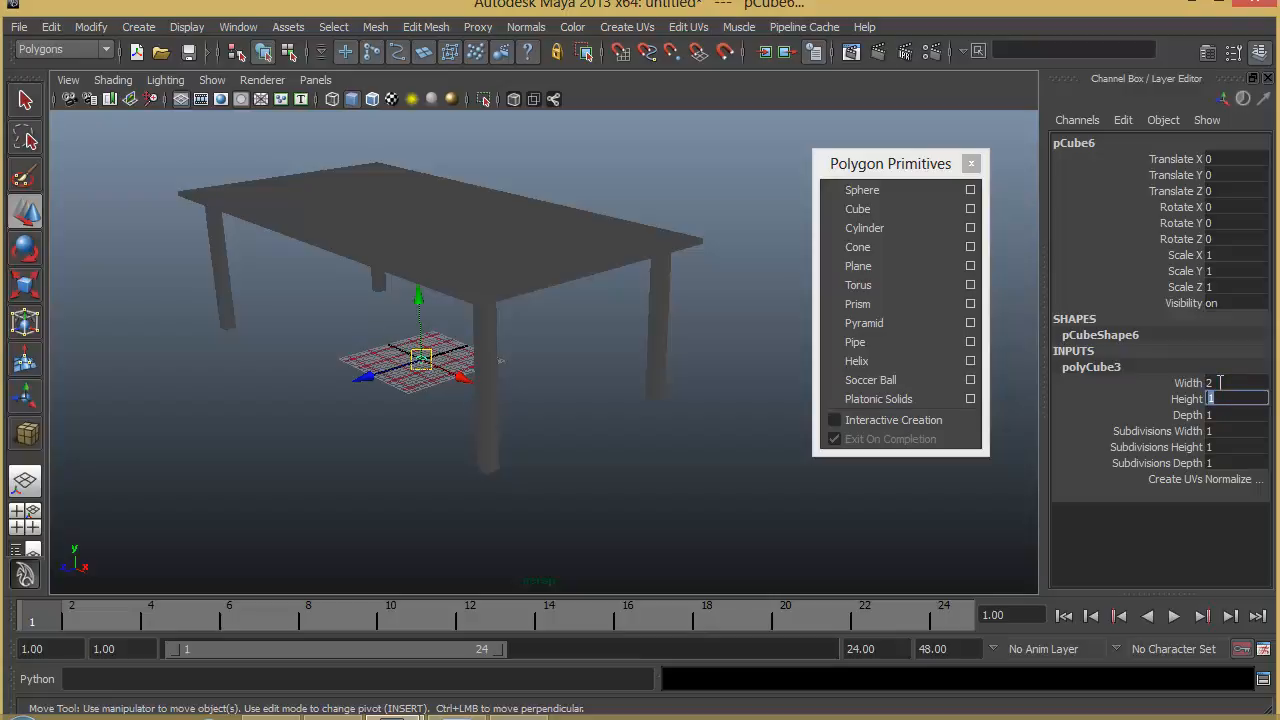
{"action": "type", "text": "2"}
{"action": "key", "text": "Tab"}
{"action": "type", "text": "40"}
{"action": "key", "text": "Return"}
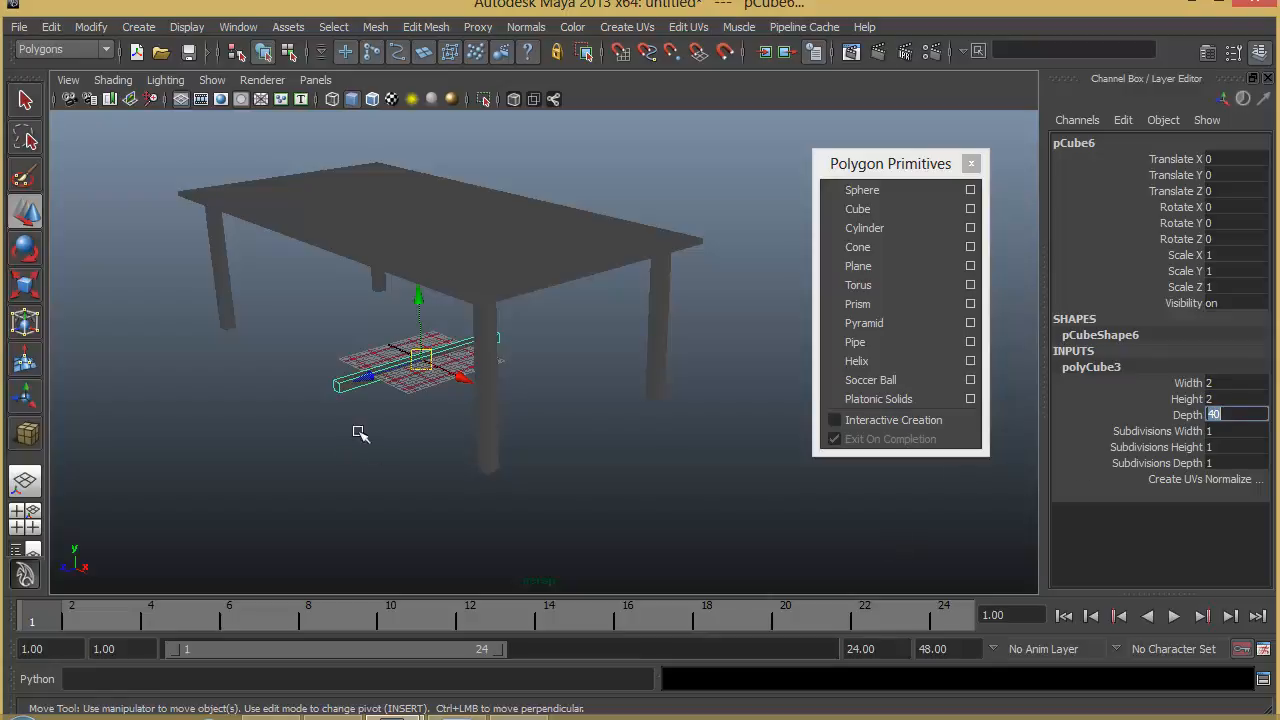
- Move the crossbar between the two legs at one table end by setting its Translate X to 45
{"action": "left_click_drag", "start_coordinate": [360, 433], "coordinate": [525, 437], "text": "alt"}
{"action": "left_click", "coordinate": [1250, 159]}
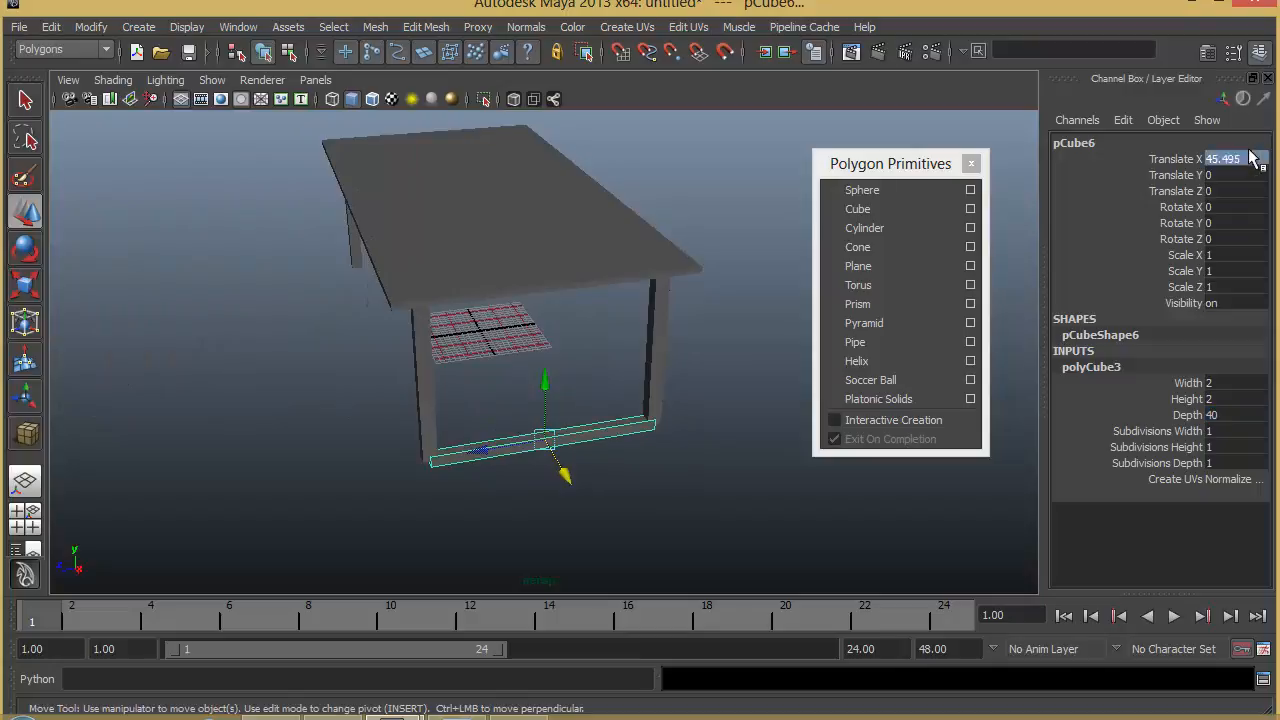
{"action": "type", "text": "45"}
{"action": "key", "text": "Return"}
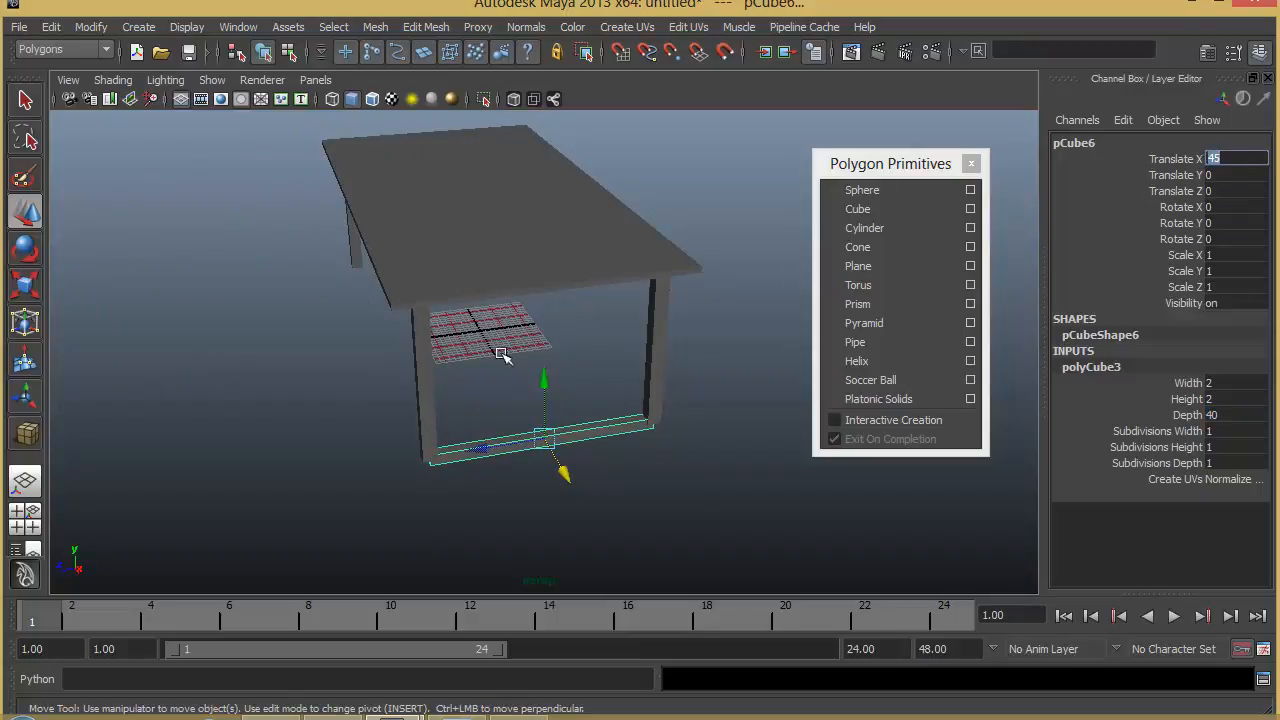
- Raise the crossbar above the foot of the legs and set its Translate Y to 5
{"action": "left_click_drag", "start_coordinate": [450, 392], "coordinate": [474, 369], "text": "alt"}
{"action": "right_click_drag", "start_coordinate": [474, 369], "coordinate": [671, 390], "text": "alt"}
{"action": "middle_click_drag", "start_coordinate": [660, 386], "coordinate": [646, 363], "text": "alt"}
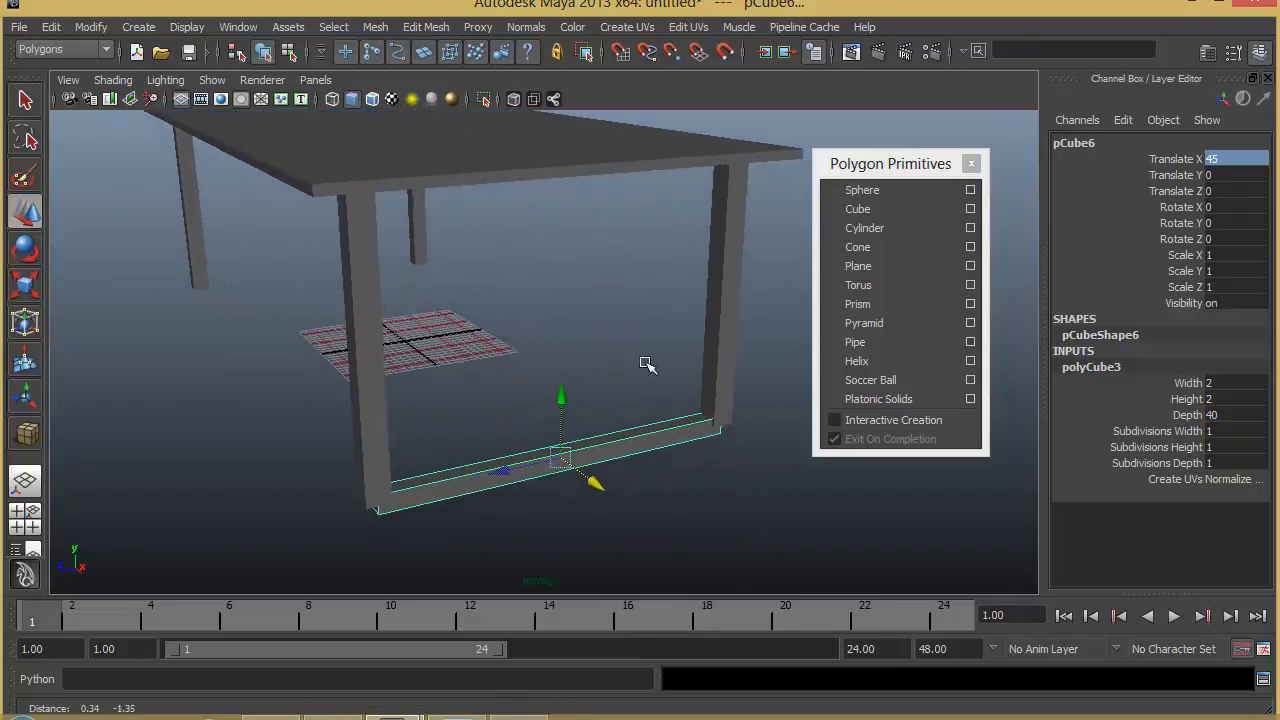
{"action": "scroll", "coordinate": [630, 395], "scroll_direction": "up", "scroll_amount": 2}
{"action": "left_click_drag", "start_coordinate": [566, 414], "coordinate": [563, 362]}
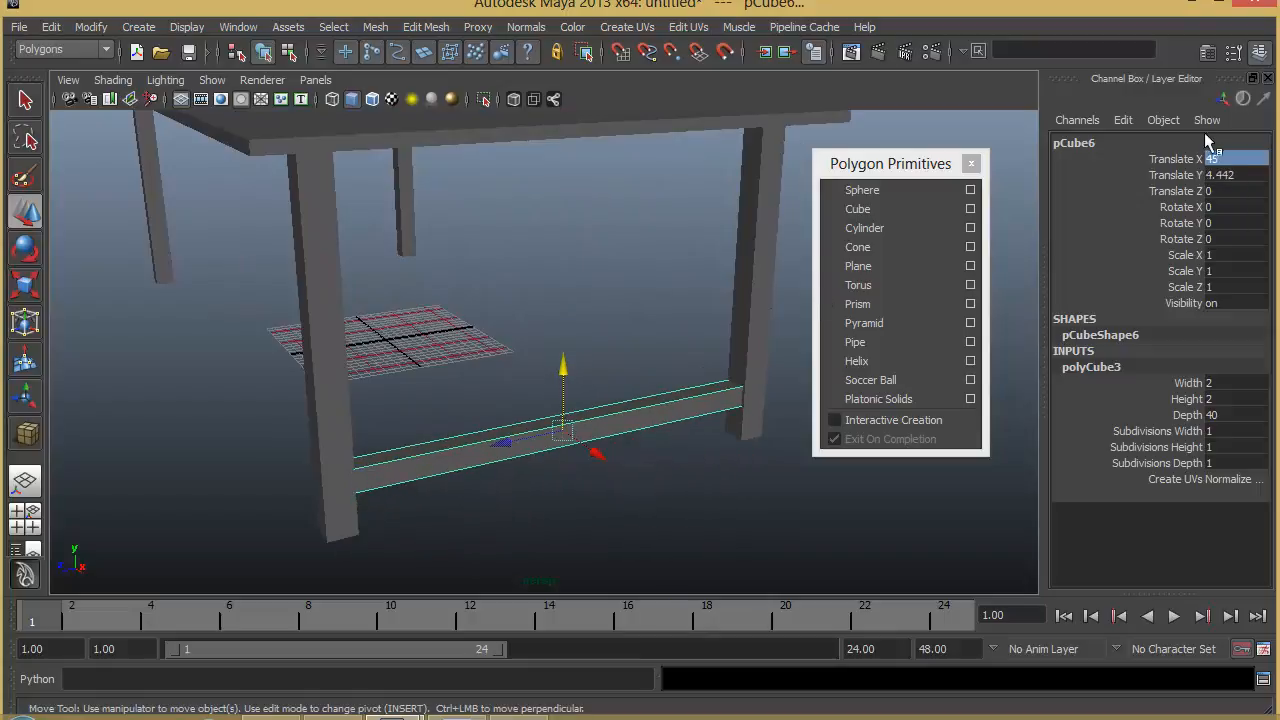
{"action": "left_click", "coordinate": [1248, 188]}
{"action": "left_click", "coordinate": [1252, 174]}
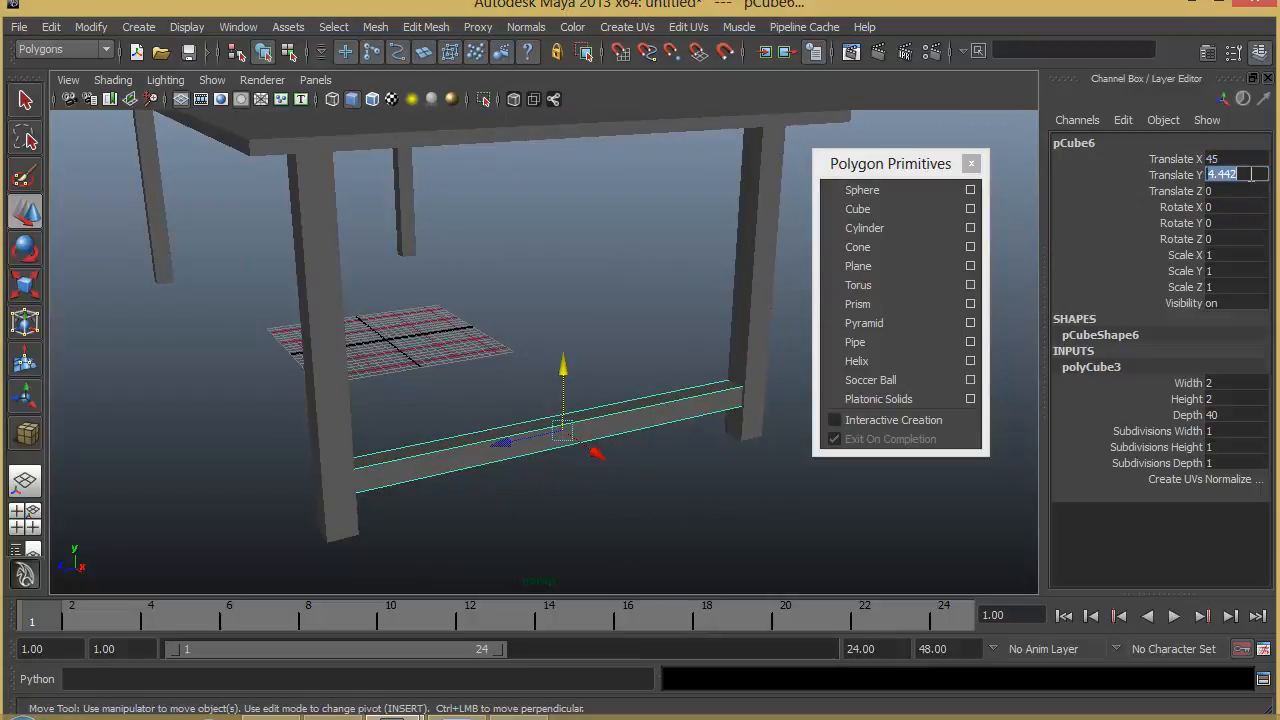
{"action": "type", "text": "5"}
{"action": "key", "text": "Return"}
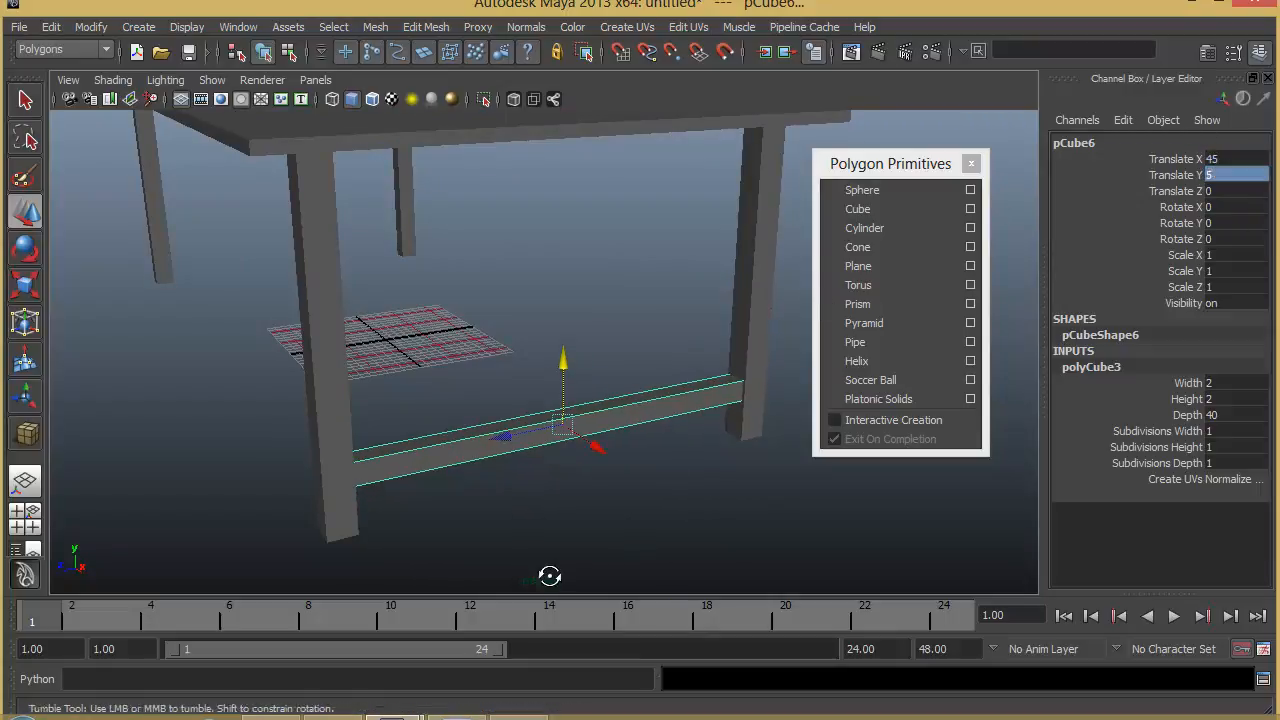
{"action": "left_click_drag", "start_coordinate": [549, 571], "coordinate": [617, 592], "text": "alt"}
{"action": "left_click_drag", "start_coordinate": [668, 471], "coordinate": [694, 386], "text": "alt"}
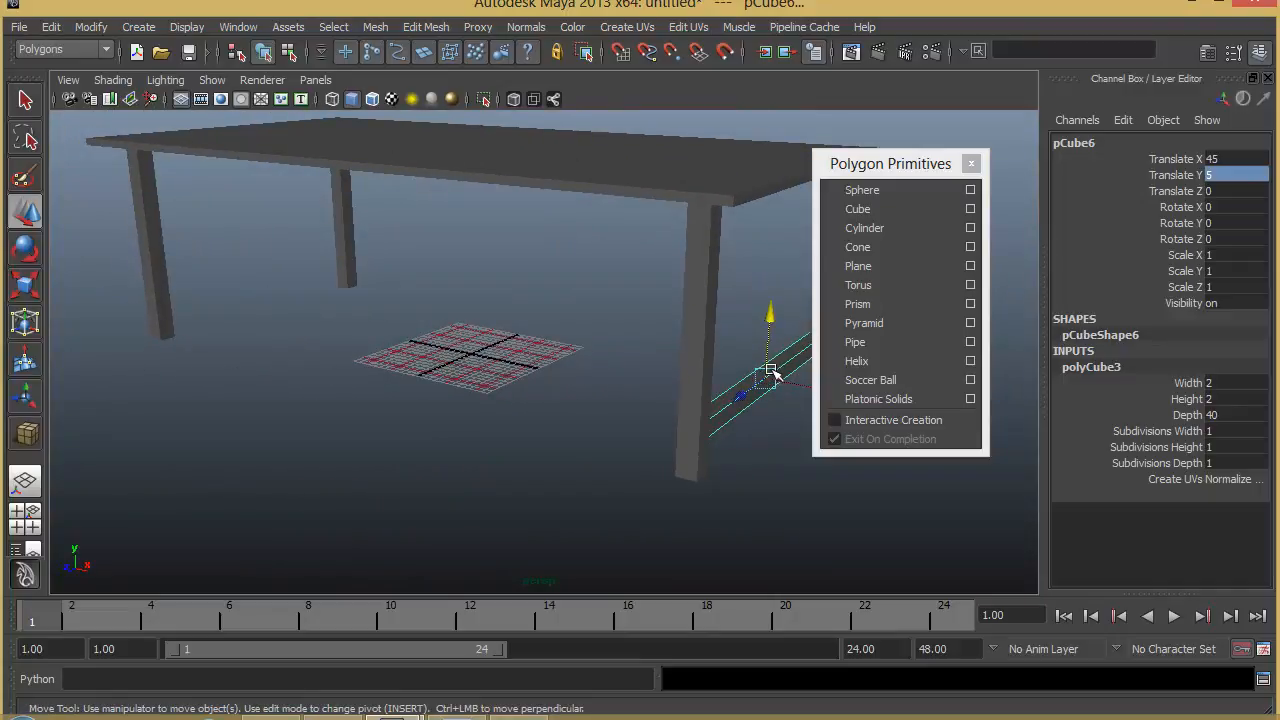
{"action": "left_click_drag", "start_coordinate": [710, 490], "coordinate": [614, 466], "text": "alt"}
{"action": "left_click", "coordinate": [739, 343]}
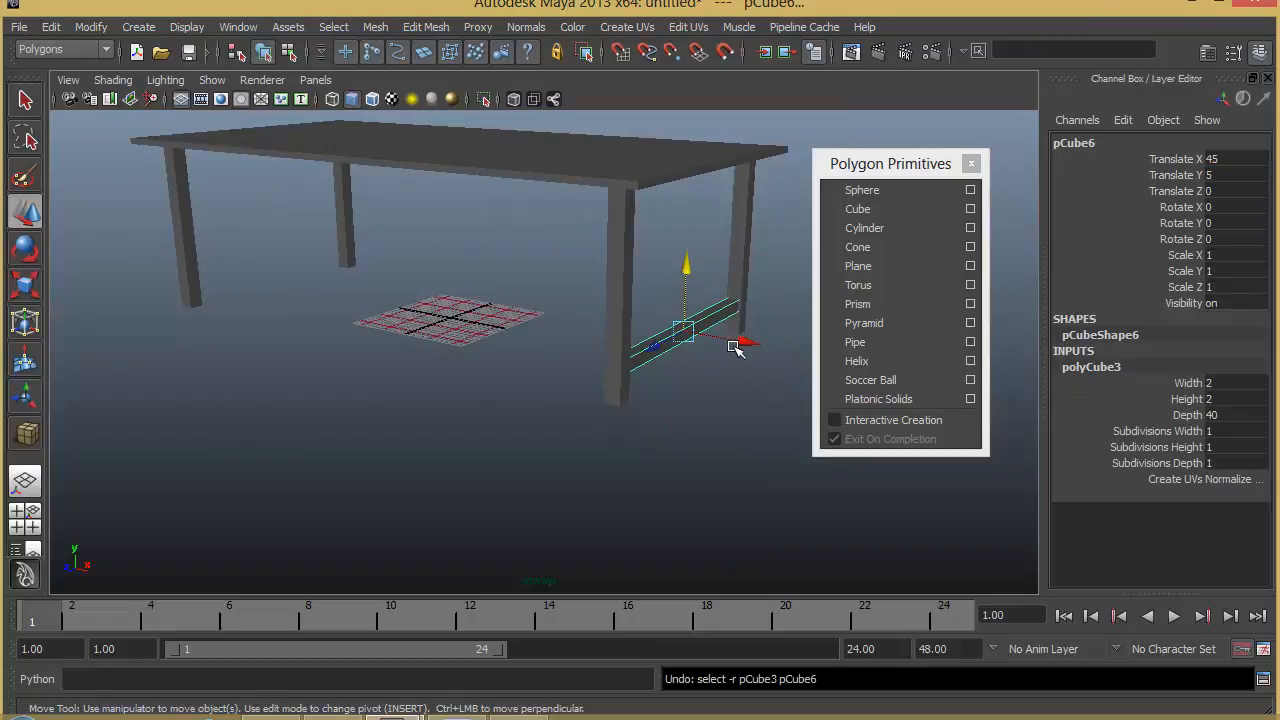
{"action": "left_click_drag", "start_coordinate": [737, 337], "coordinate": [698, 331]}
{"action": "key", "text": "ctrl+z"}
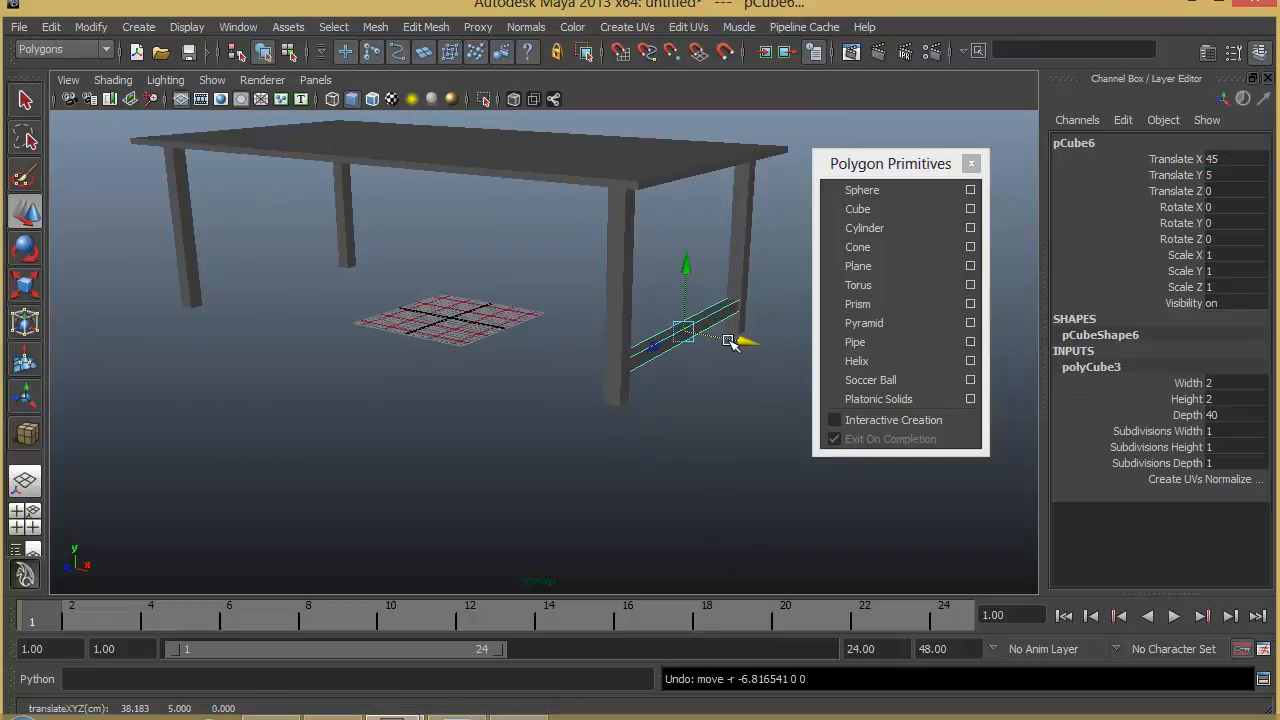
- Duplicate the crossbar and place the copy between the legs at the opposite end with Translate X -45
{"action": "key", "text": "ctrl+d"}
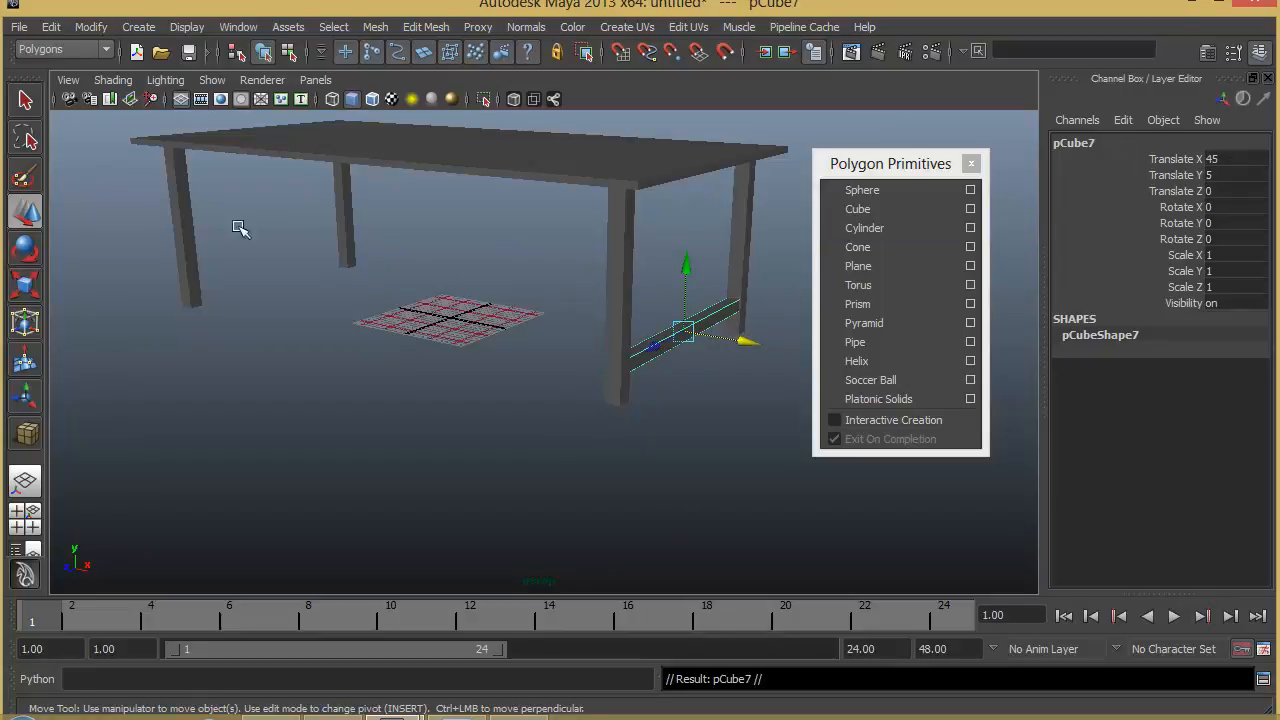
{"action": "double_click", "coordinate": [1217, 153]}
{"action": "key", "text": "Return"}
{"action": "double_click", "coordinate": [1238, 160]}
{"action": "type", "text": "-45"}
{"action": "key", "text": "Return"}
{"action": "left_click_drag", "start_coordinate": [549, 263], "coordinate": [298, 308], "text": "alt"}
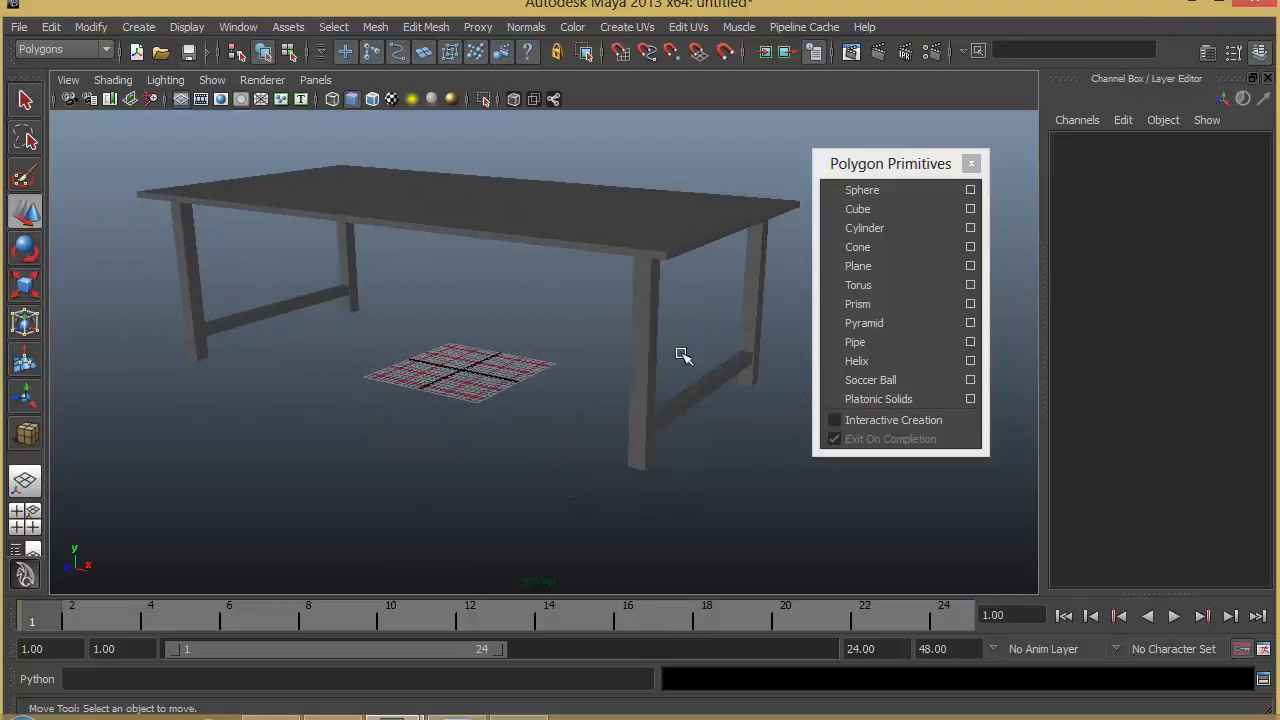
- Create another polygon cube for the lengthwise beam, with width 90 and depth 3
{"action": "left_click", "coordinate": [879, 208]}
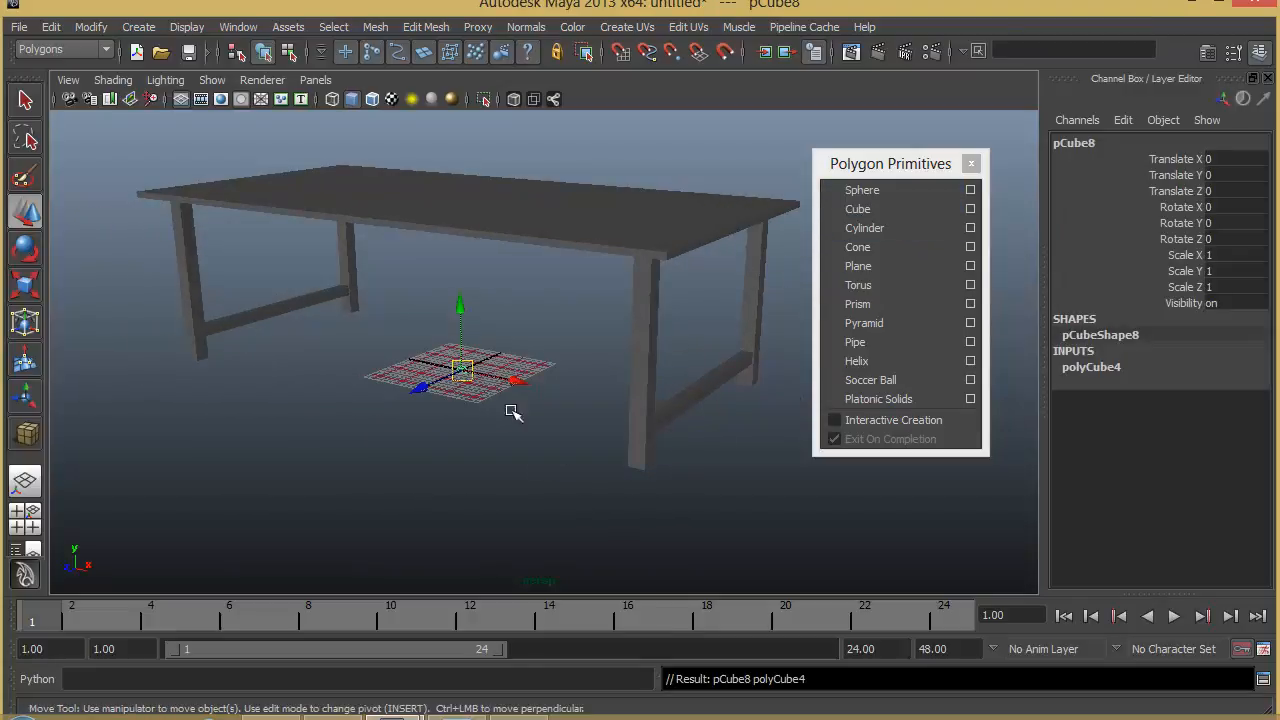
{"action": "left_click", "coordinate": [1100, 367]}
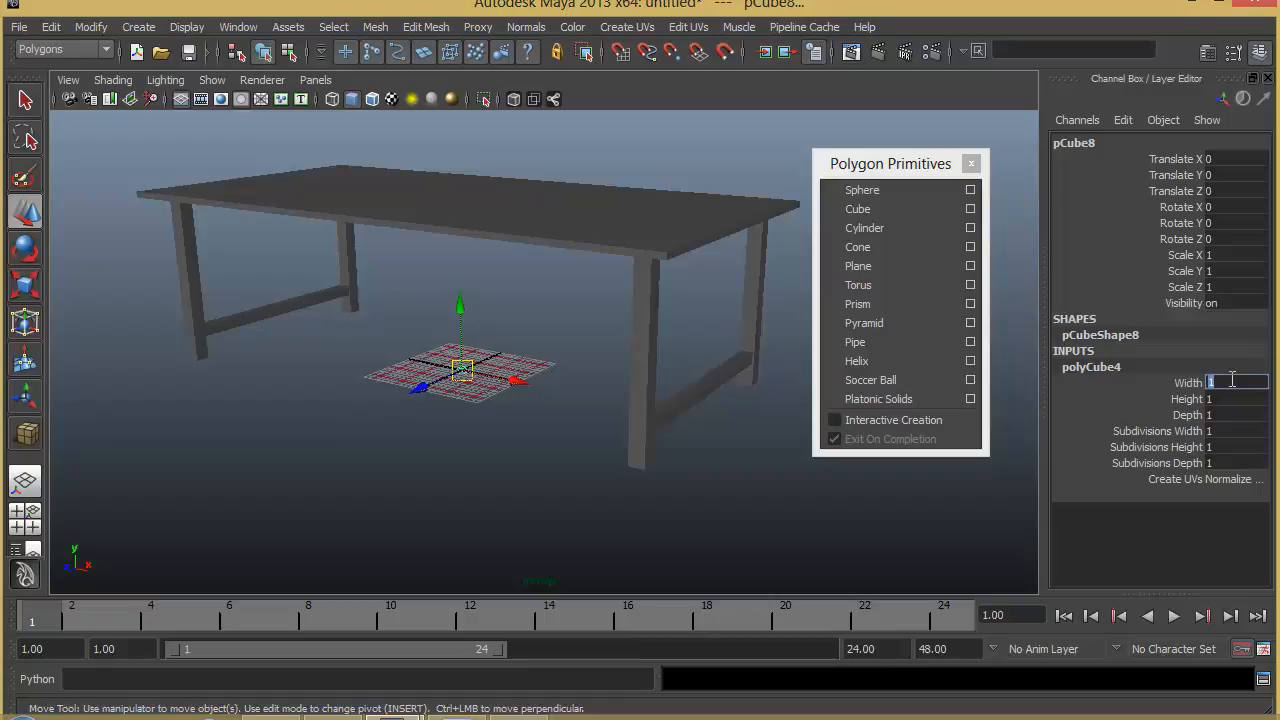
{"action": "left_click", "coordinate": [1232, 380]}
{"action": "type", "text": "90"}
{"action": "key", "text": "Return"}
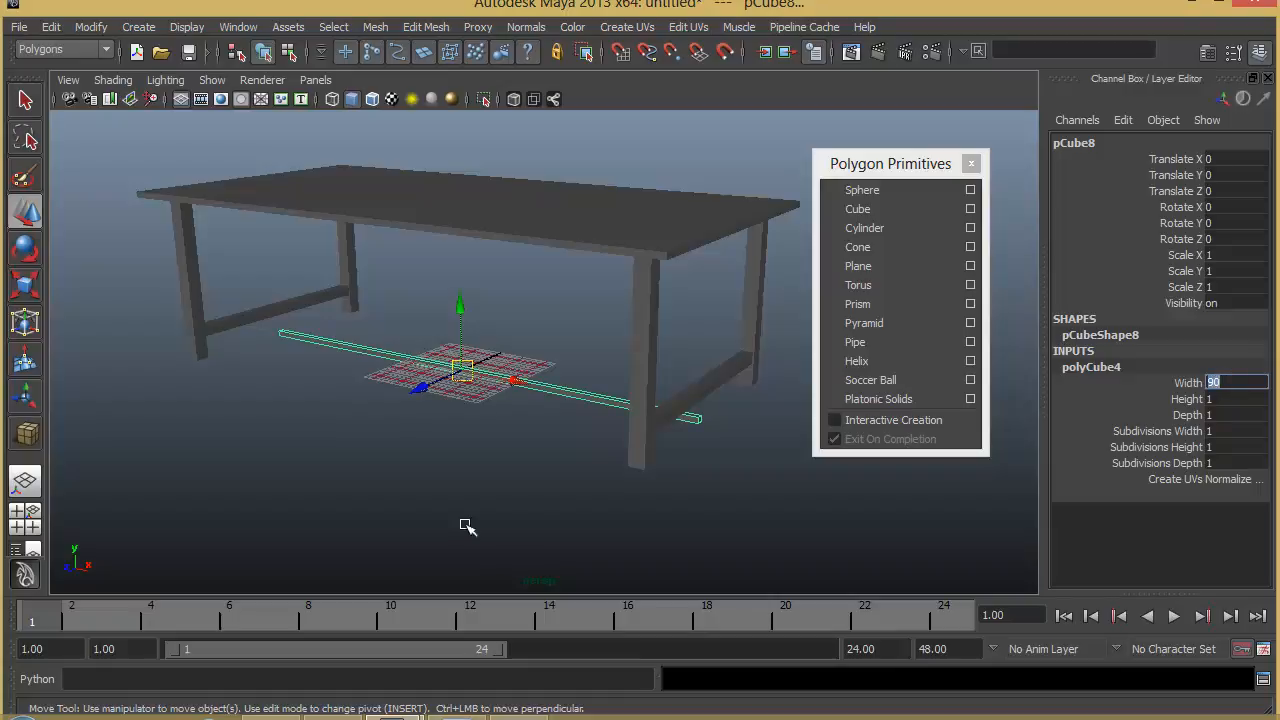
{"action": "left_click_drag", "start_coordinate": [460, 440], "coordinate": [414, 449], "text": "alt"}
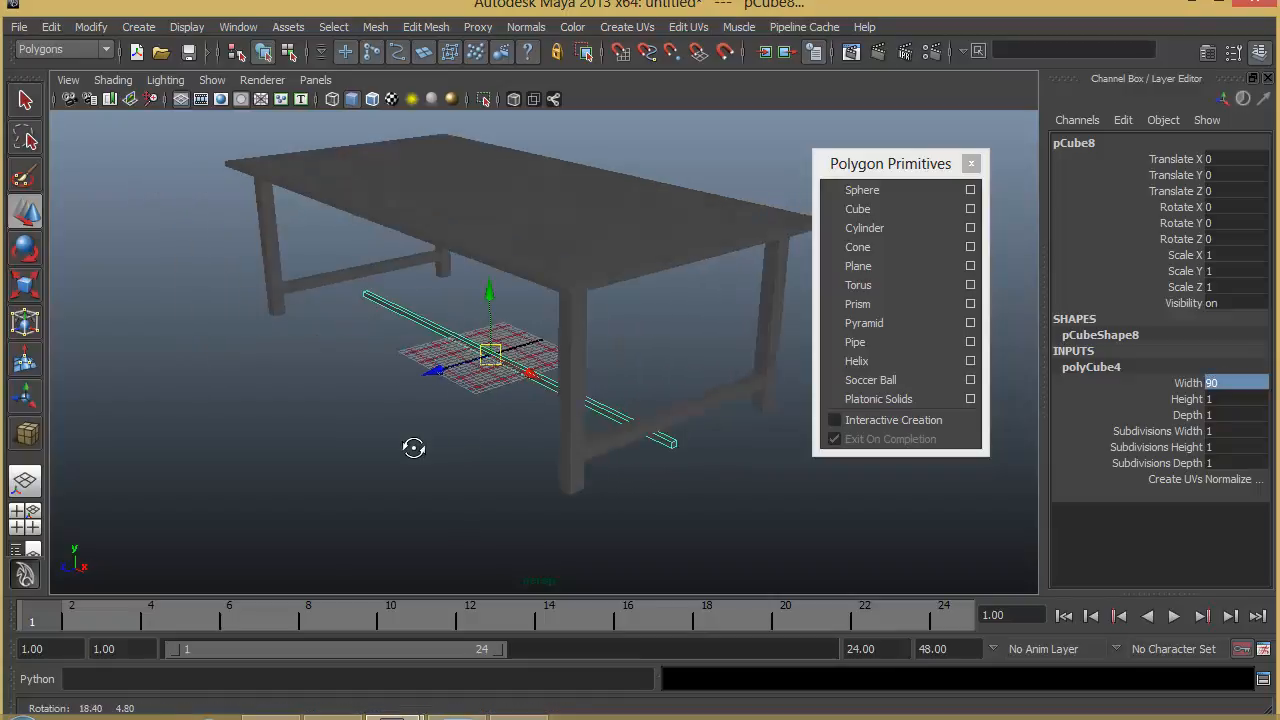
{"action": "left_click", "coordinate": [1216, 399]}
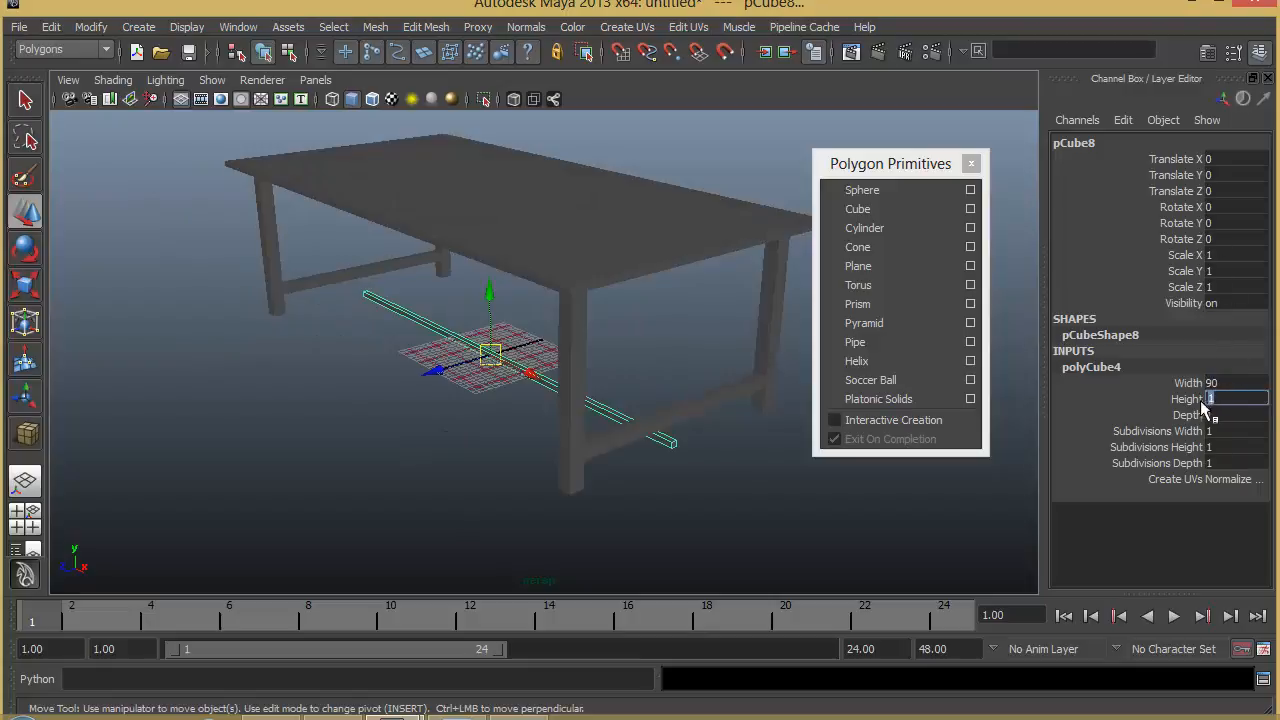
{"action": "key", "text": "Tab"}
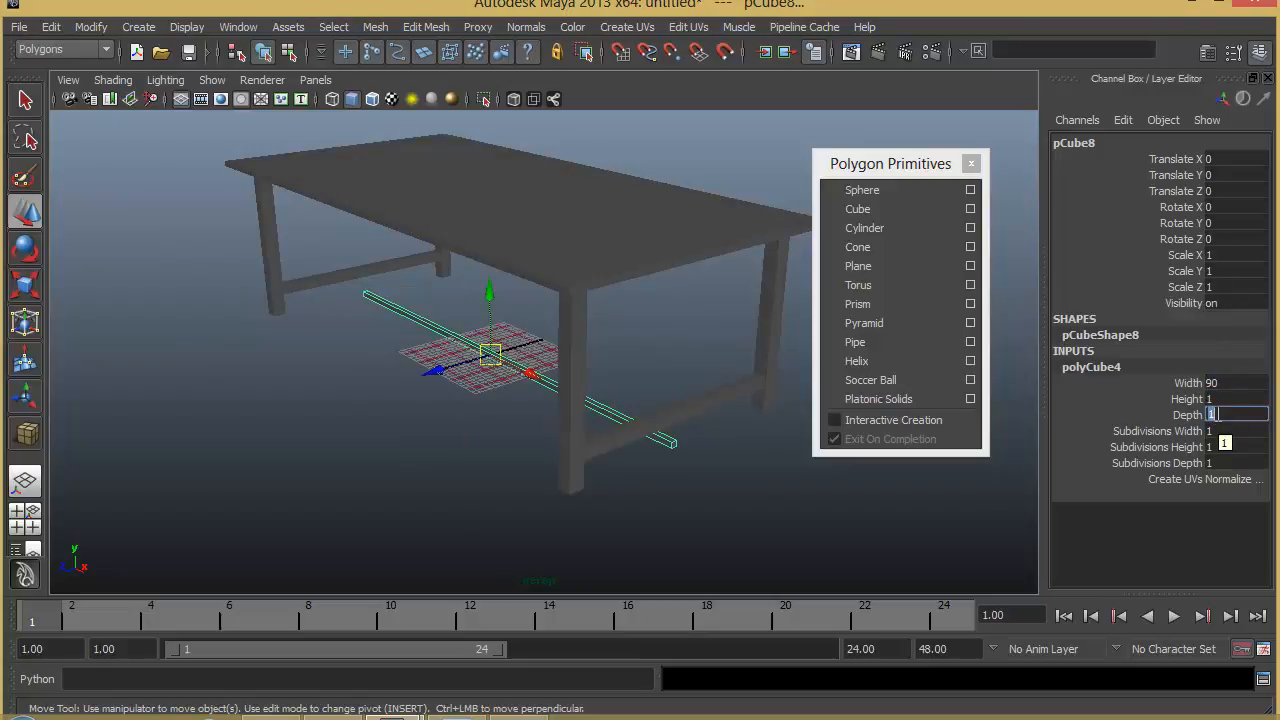
{"action": "type", "text": "3"}
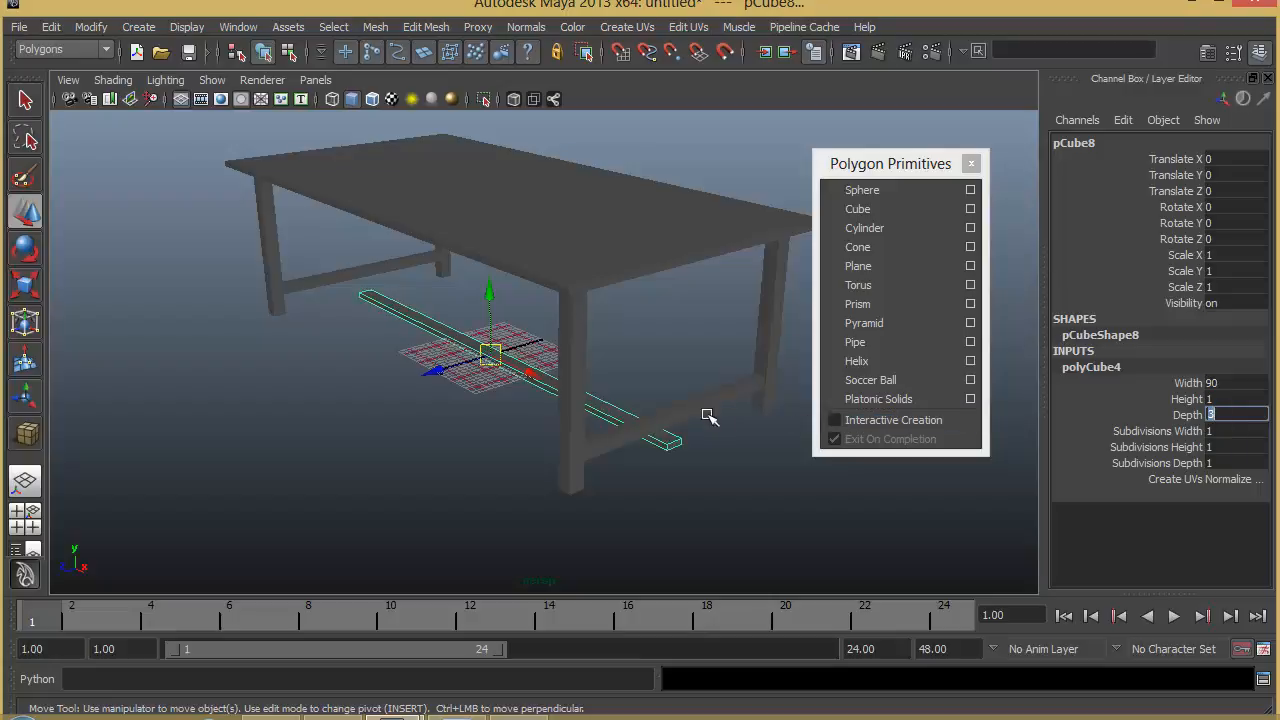
- Raise the lengthwise beam to the crossbars by setting its Translate Y to 6
{"action": "left_click_drag", "start_coordinate": [600, 432], "coordinate": [585, 425], "text": "alt"}
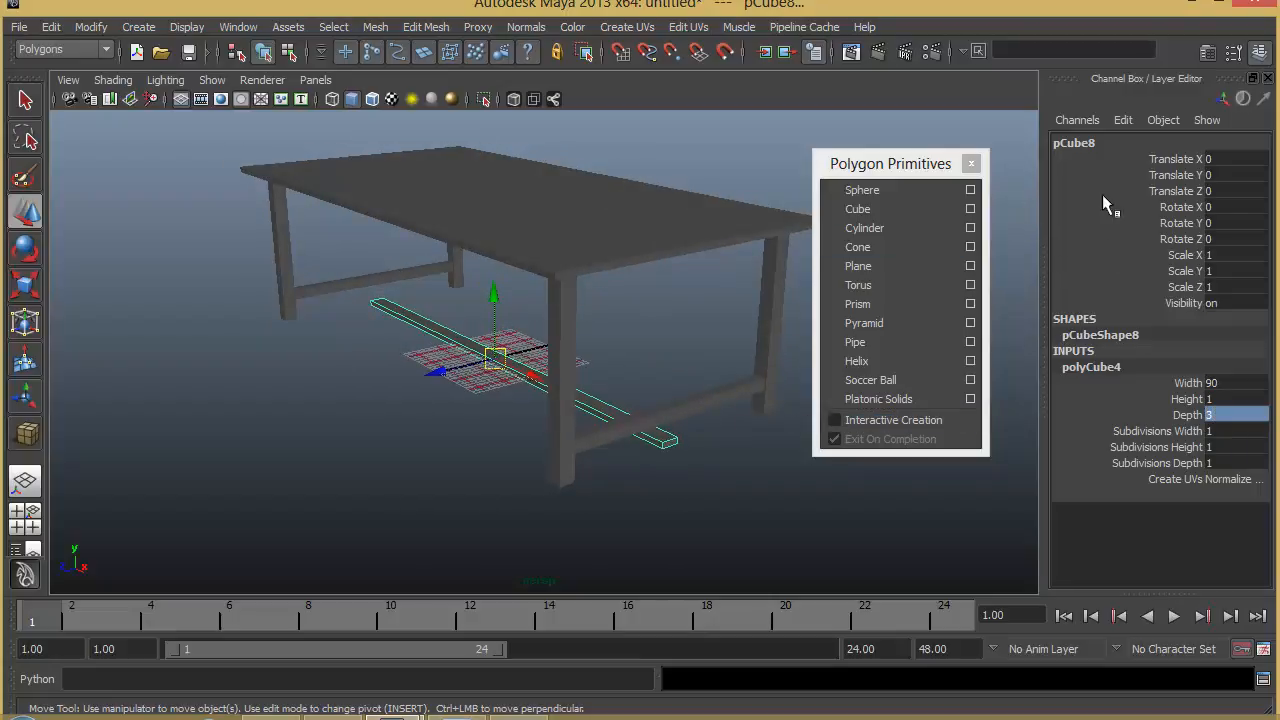
{"action": "left_click", "coordinate": [1223, 174]}
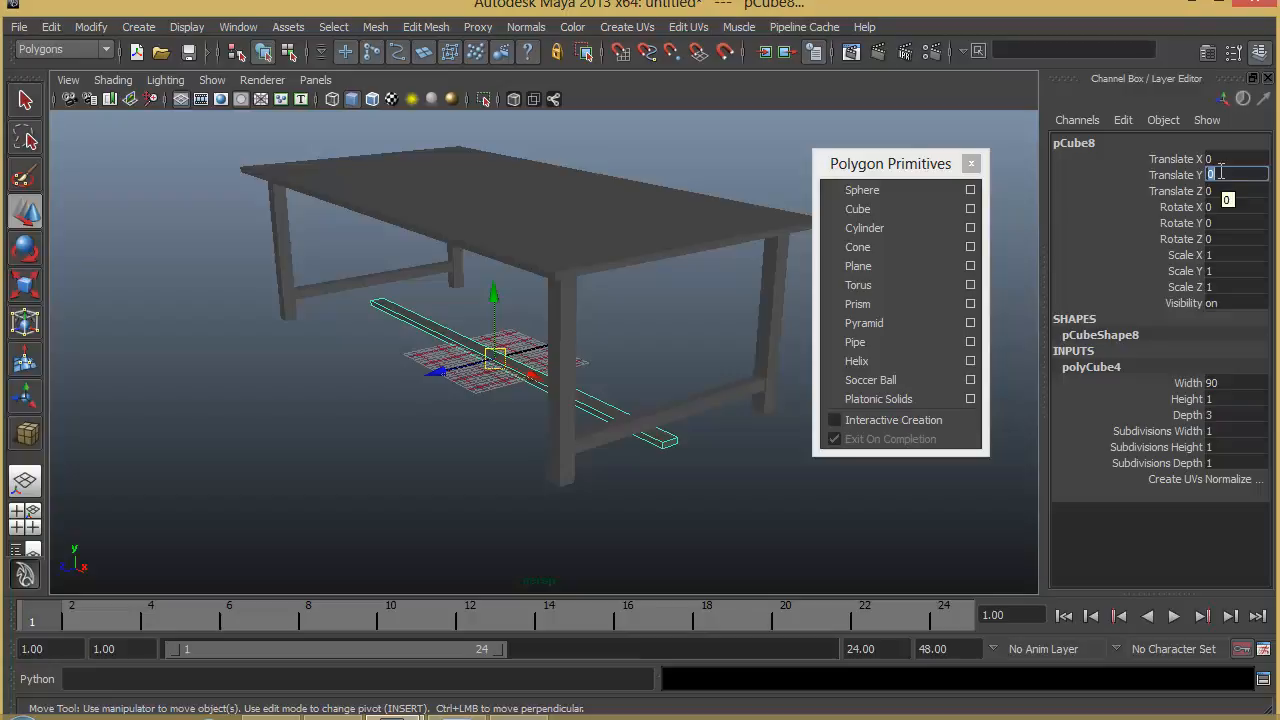
{"action": "type", "text": "6"}
{"action": "key", "text": "Return"}
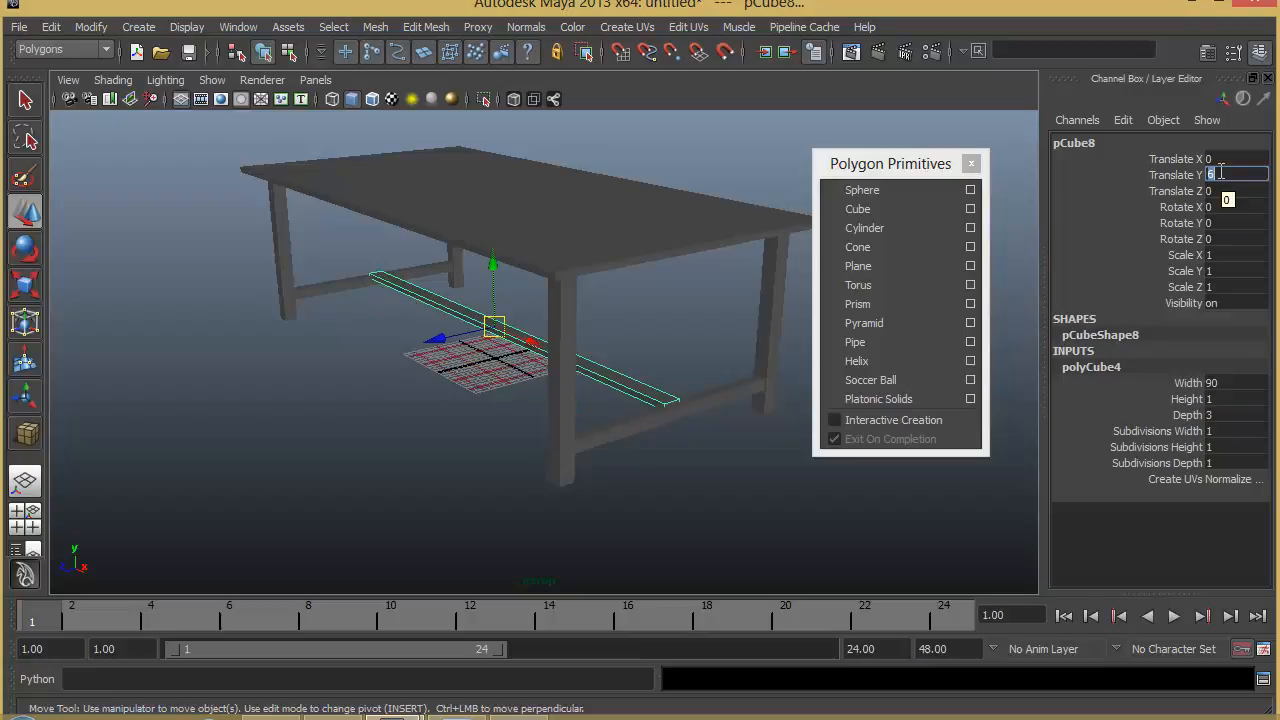
- Try the lengthwise beam at Translate Y 7, check it against the crossbar, and return it to 6
{"action": "type", "text": "7"}
{"action": "key", "text": "Return"}
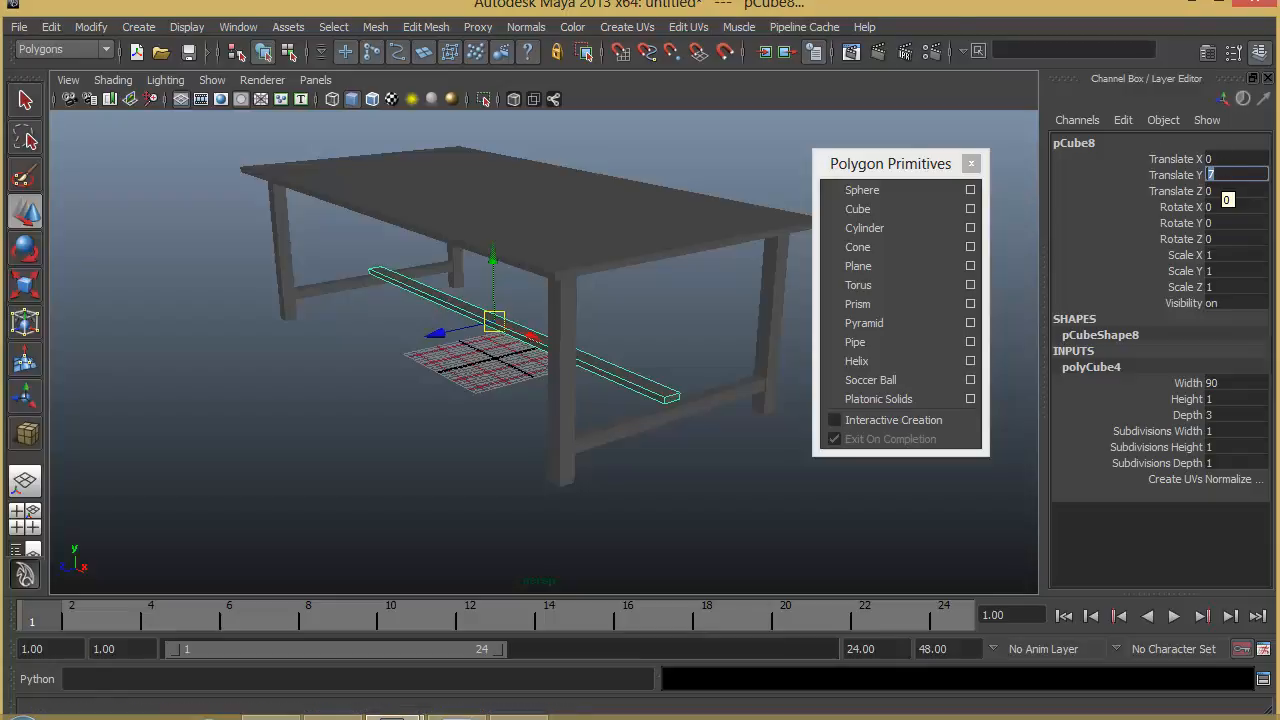
{"action": "left_click_drag", "start_coordinate": [677, 374], "coordinate": [770, 452], "text": "alt"}
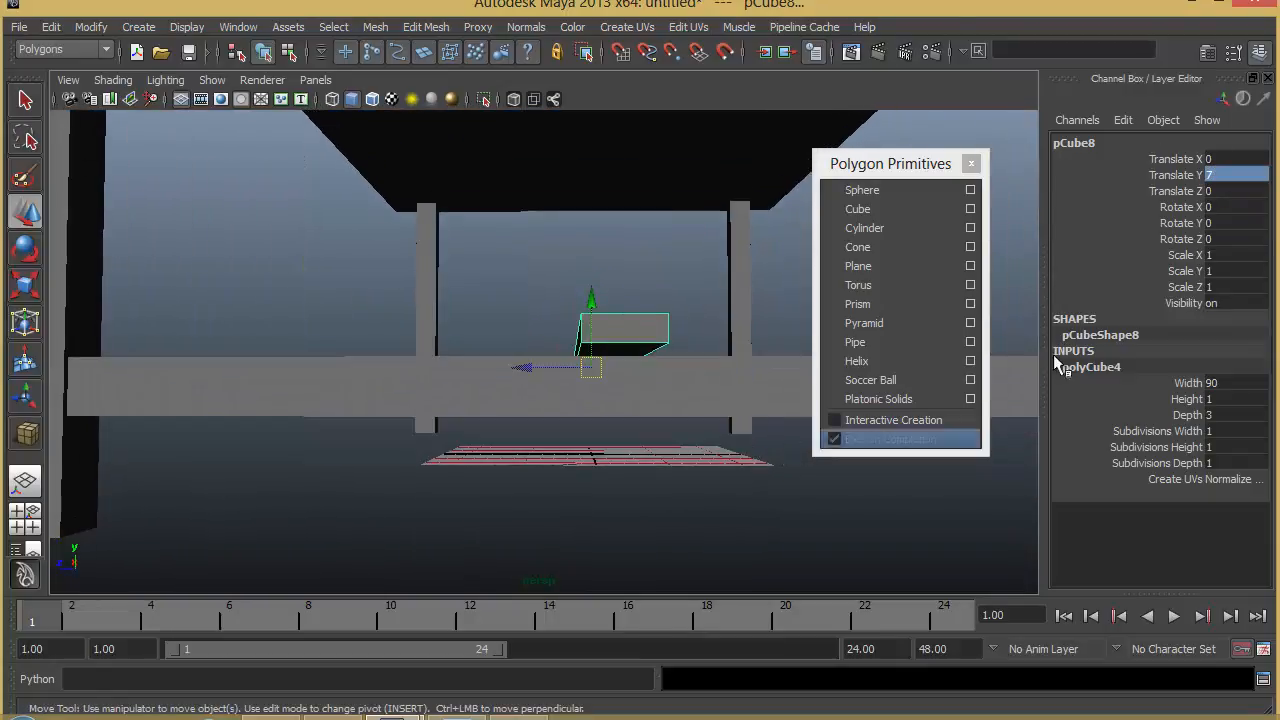
{"action": "left_click", "coordinate": [1250, 176]}
{"action": "type", "text": "6"}
{"action": "key", "text": "Return"}
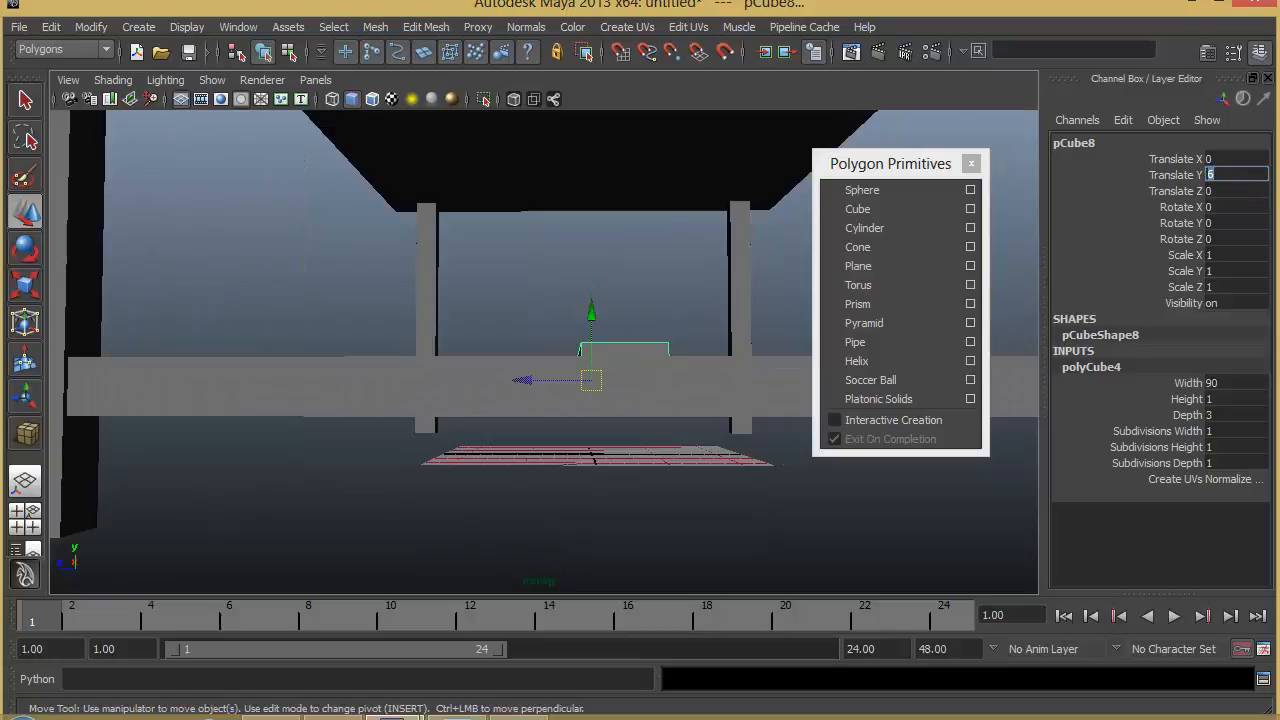
- Lengthen the beam past both crossbars by setting its width to 95
{"action": "left_click_drag", "start_coordinate": [686, 340], "coordinate": [471, 414], "text": "alt"}
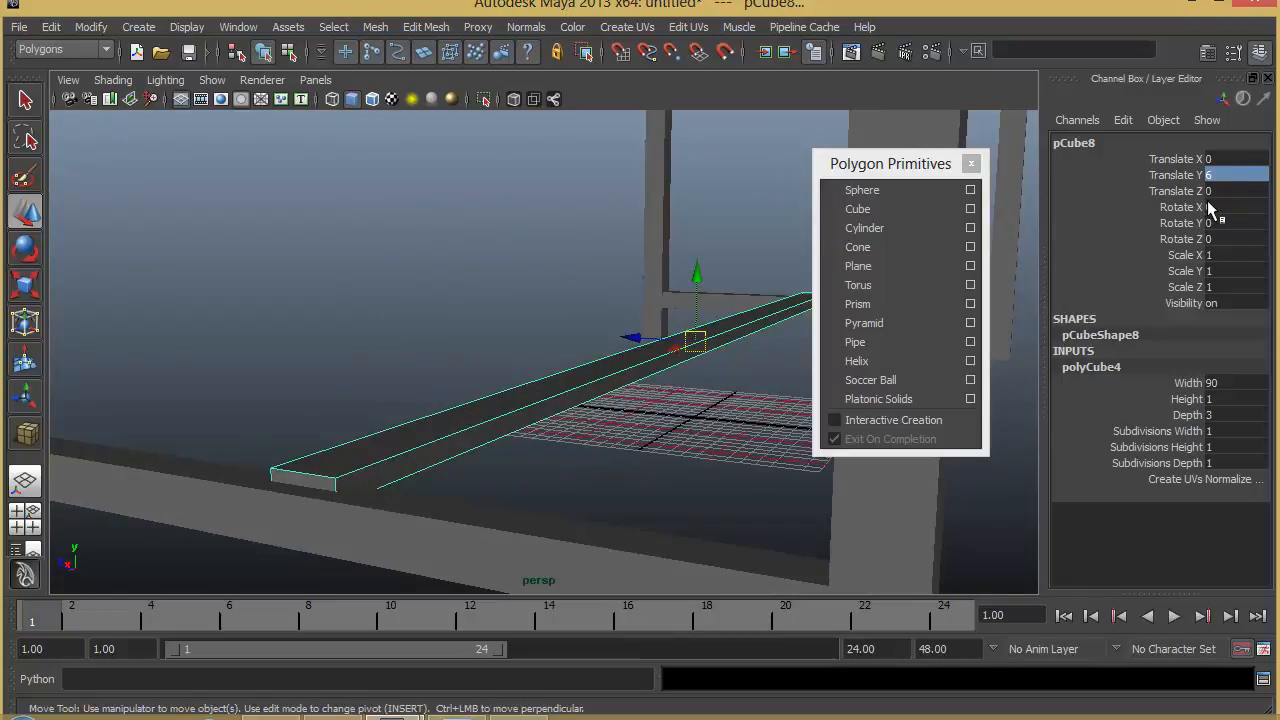
{"action": "double_click", "coordinate": [1233, 383]}
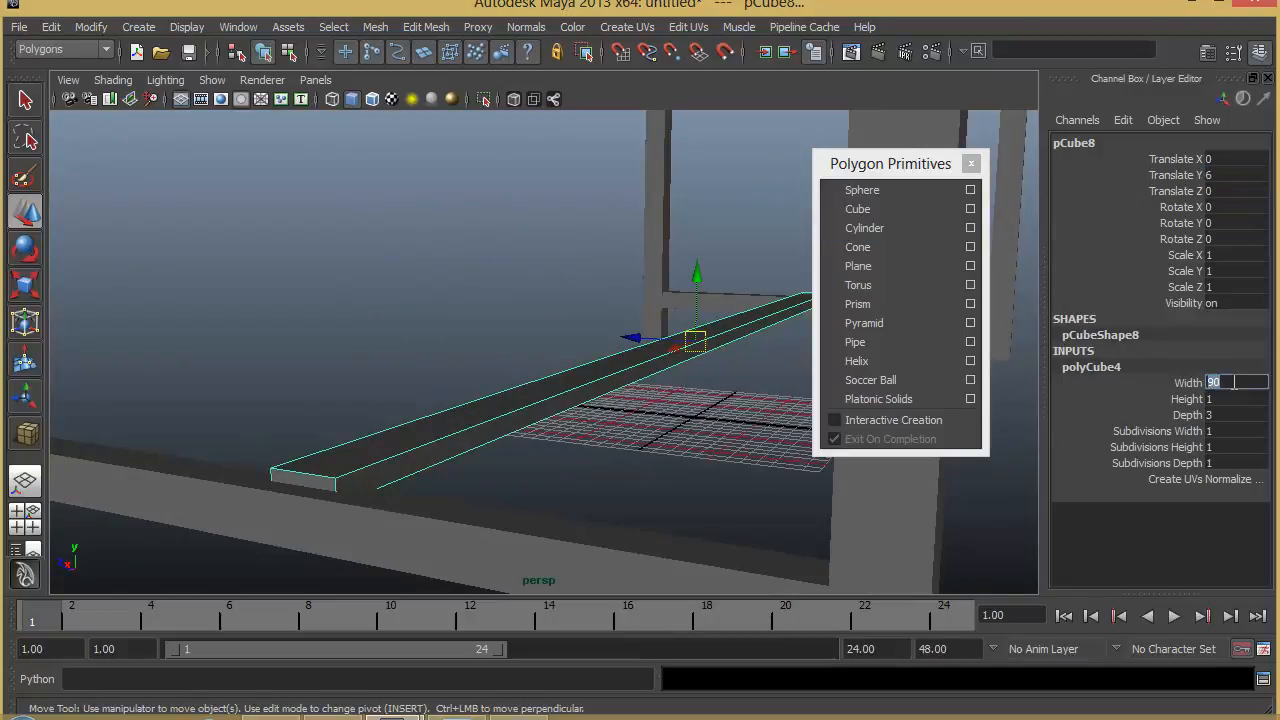
{"action": "type", "text": "95"}
{"action": "key", "text": "Return"}
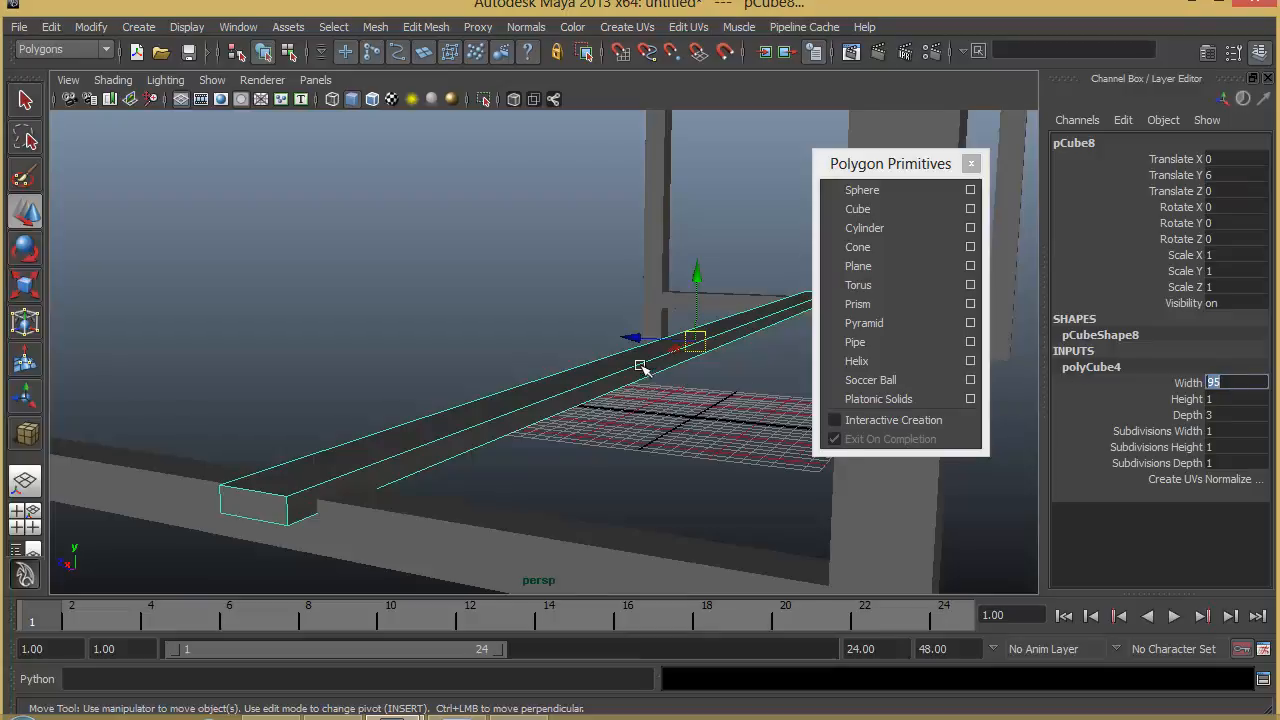
- Deselect the beam and examine the assembled table and its crossbars from several angles
{"action": "right_click_drag", "start_coordinate": [640, 366], "coordinate": [337, 371], "text": "alt"}
{"action": "left_click_drag", "start_coordinate": [337, 371], "coordinate": [566, 346], "text": "alt"}
{"action": "right_click_drag", "start_coordinate": [566, 346], "coordinate": [414, 369], "text": "alt"}
{"action": "middle_click_drag", "start_coordinate": [616, 349], "coordinate": [594, 460], "text": "alt"}
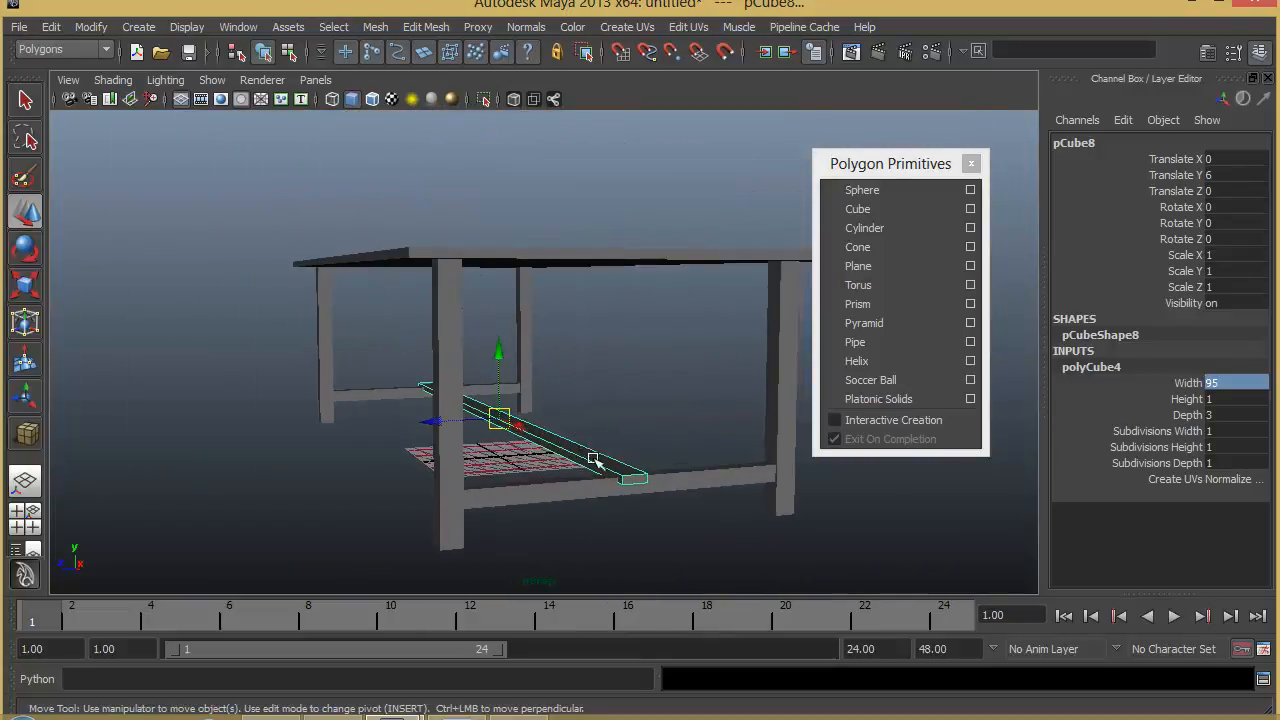
{"action": "left_click_drag", "start_coordinate": [594, 460], "coordinate": [623, 460], "text": "alt"}
{"action": "left_click", "coordinate": [694, 403]}
{"action": "right_click_drag", "start_coordinate": [694, 403], "coordinate": [620, 417], "text": "alt"}
{"action": "middle_click_drag", "start_coordinate": [620, 417], "coordinate": [552, 452], "text": "alt"}
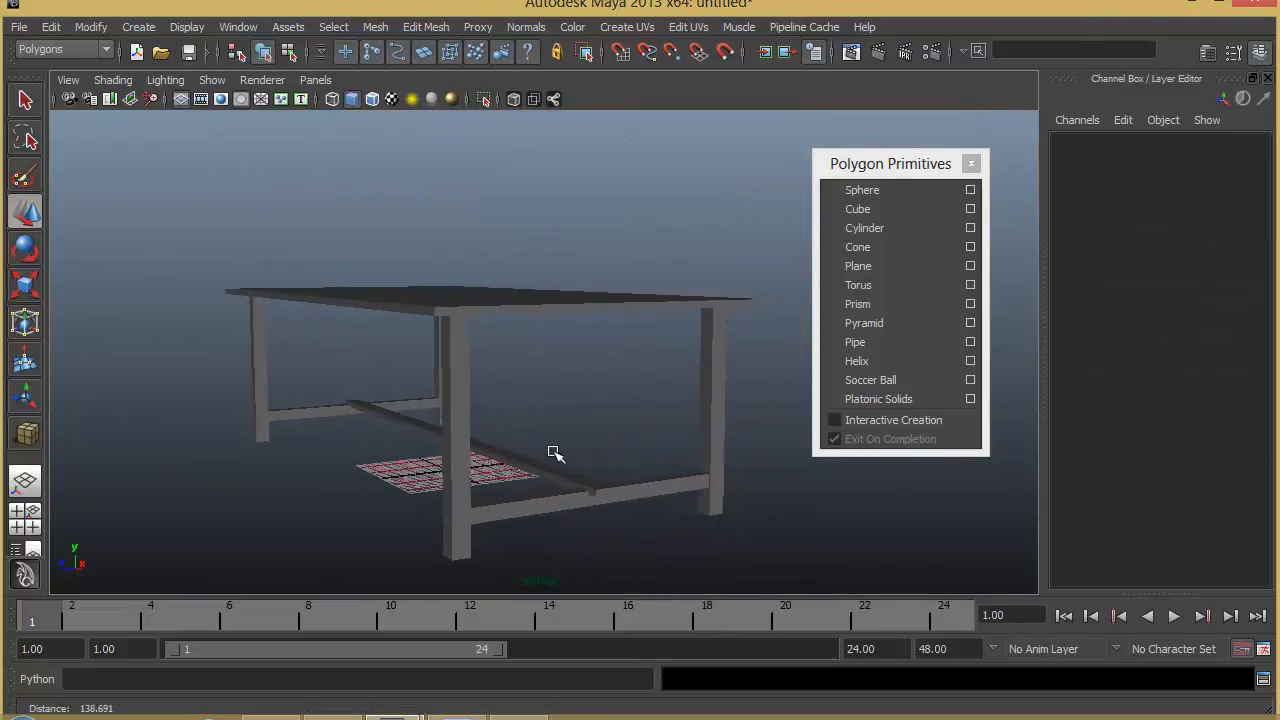
{"action": "left_click_drag", "start_coordinate": [552, 452], "coordinate": [649, 435], "text": "alt"}
{"action": "right_click_drag", "start_coordinate": [649, 435], "coordinate": [665, 405], "text": "alt"}
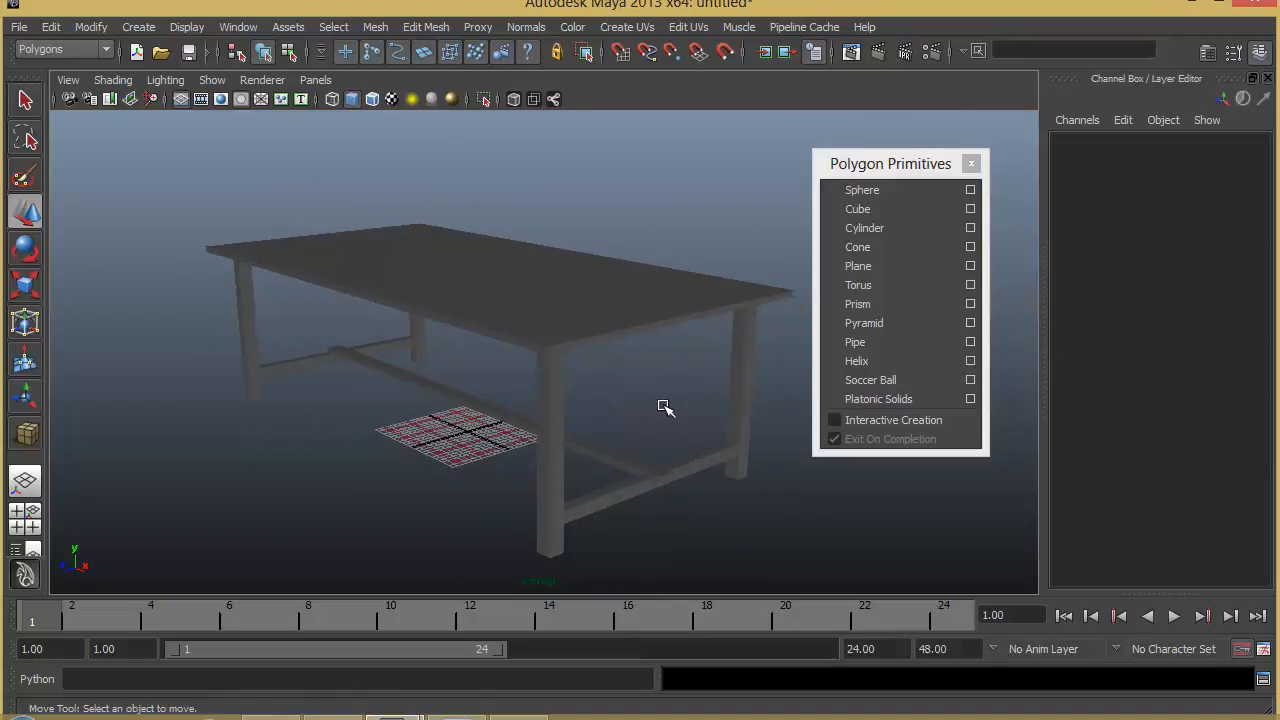